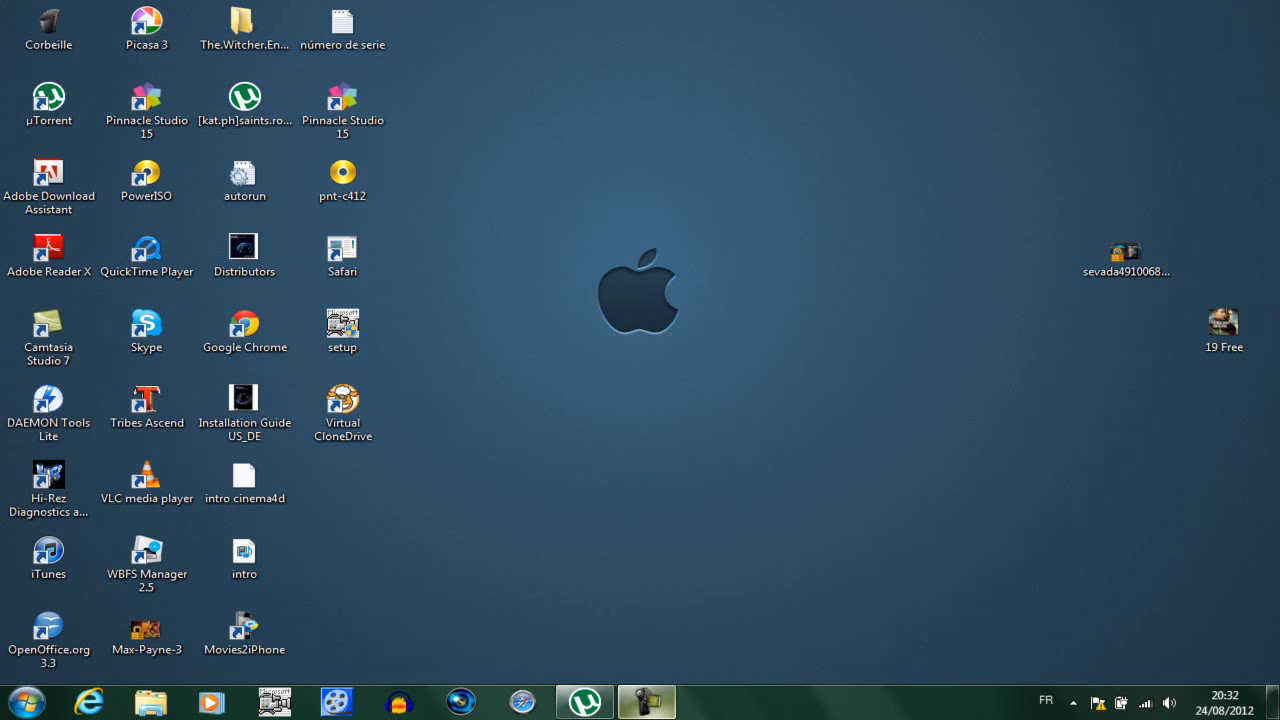
{"action": "left_click", "coordinate": [646, 701]}
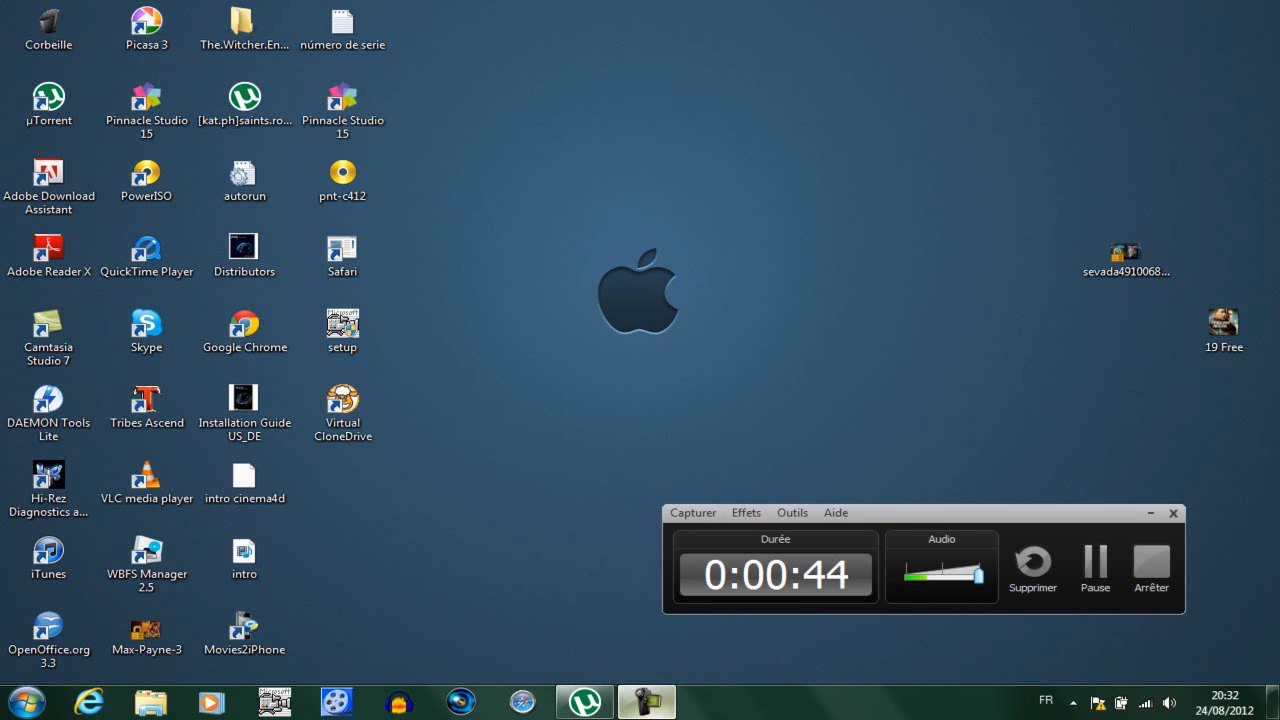
{"action": "left_click", "coordinate": [646, 701]}
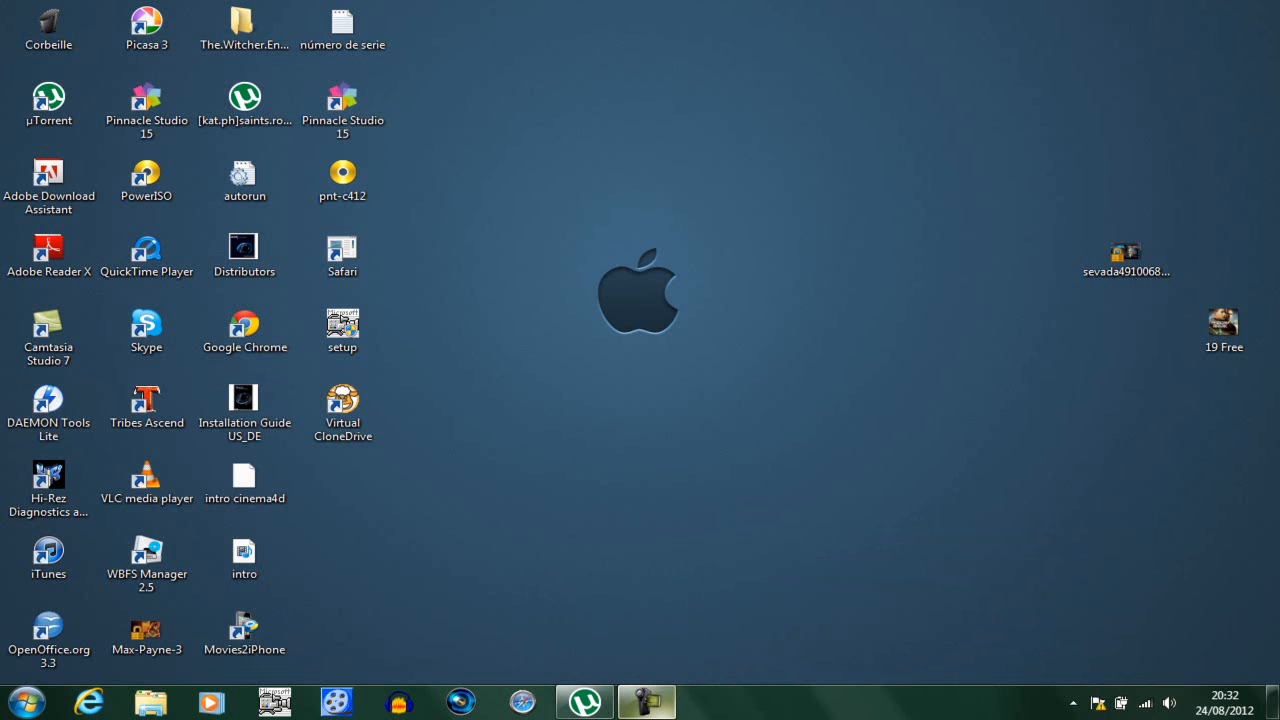
{"action": "left_click", "coordinate": [646, 701]}
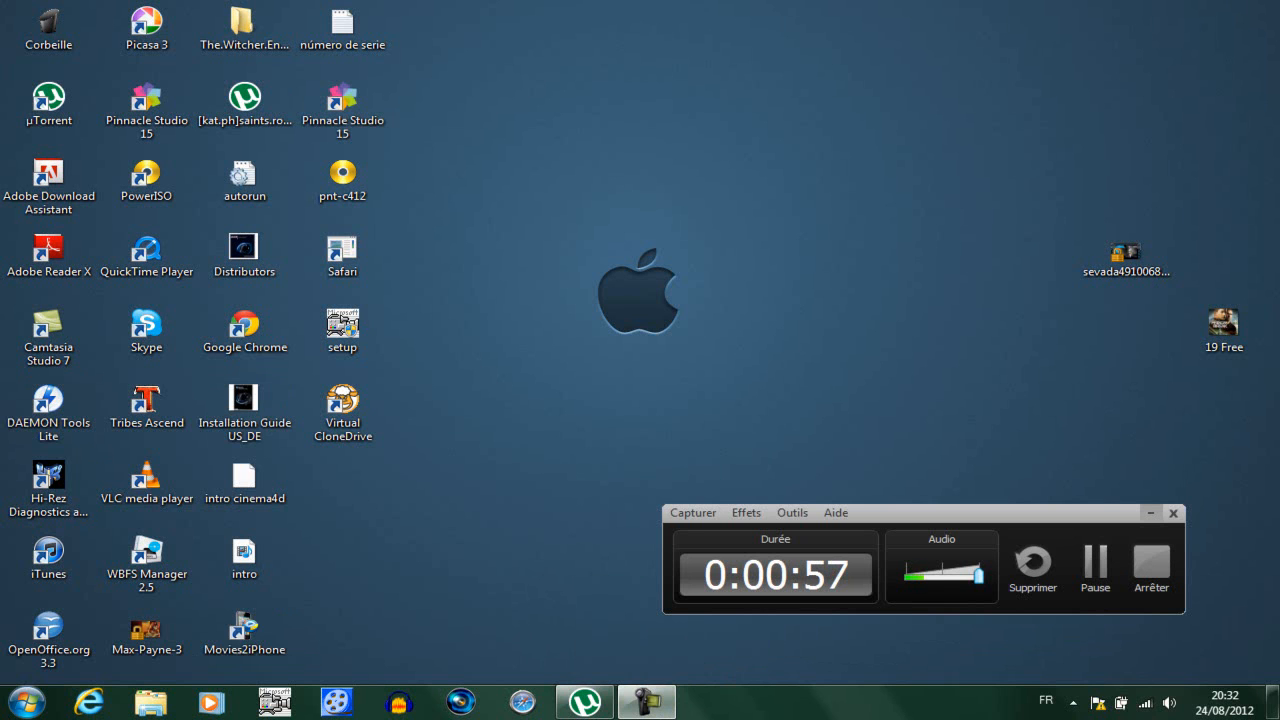
{"action": "key", "text": "F10"}
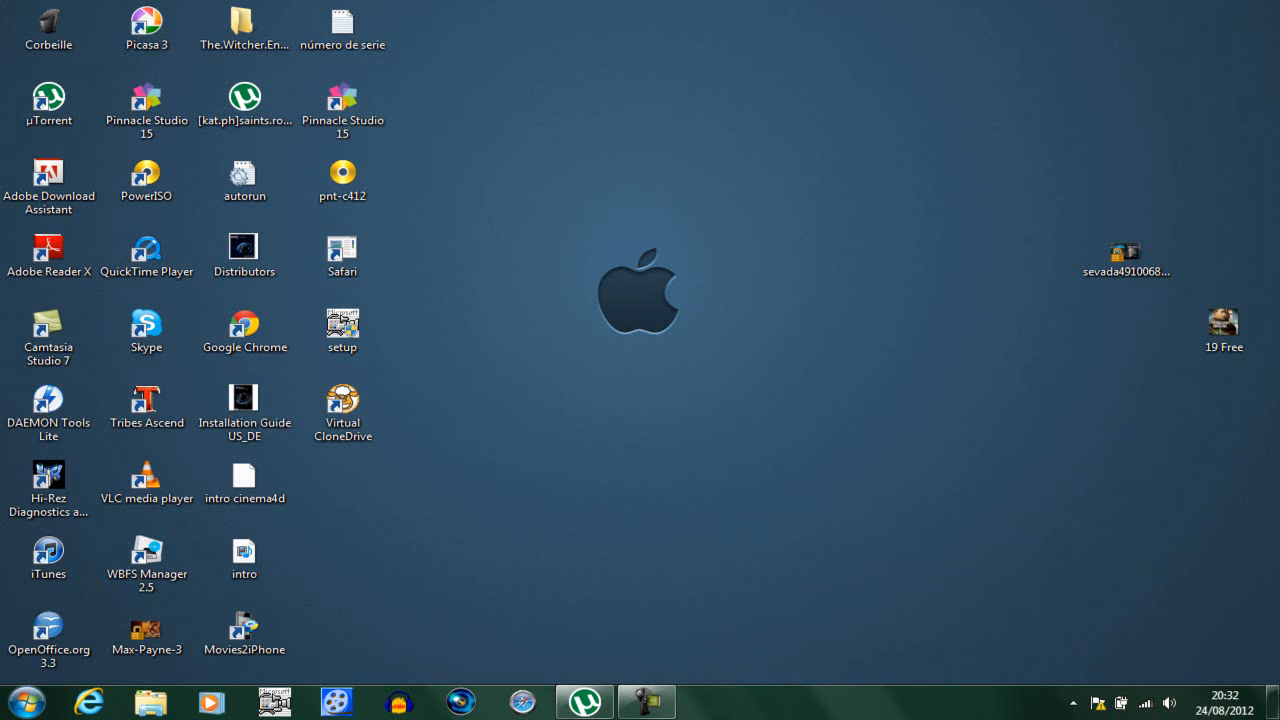
Launch Camtasia Studio 7 from the desktop and dismiss its welcome dialog
{"action": "double_click", "coordinate": [48, 337]}
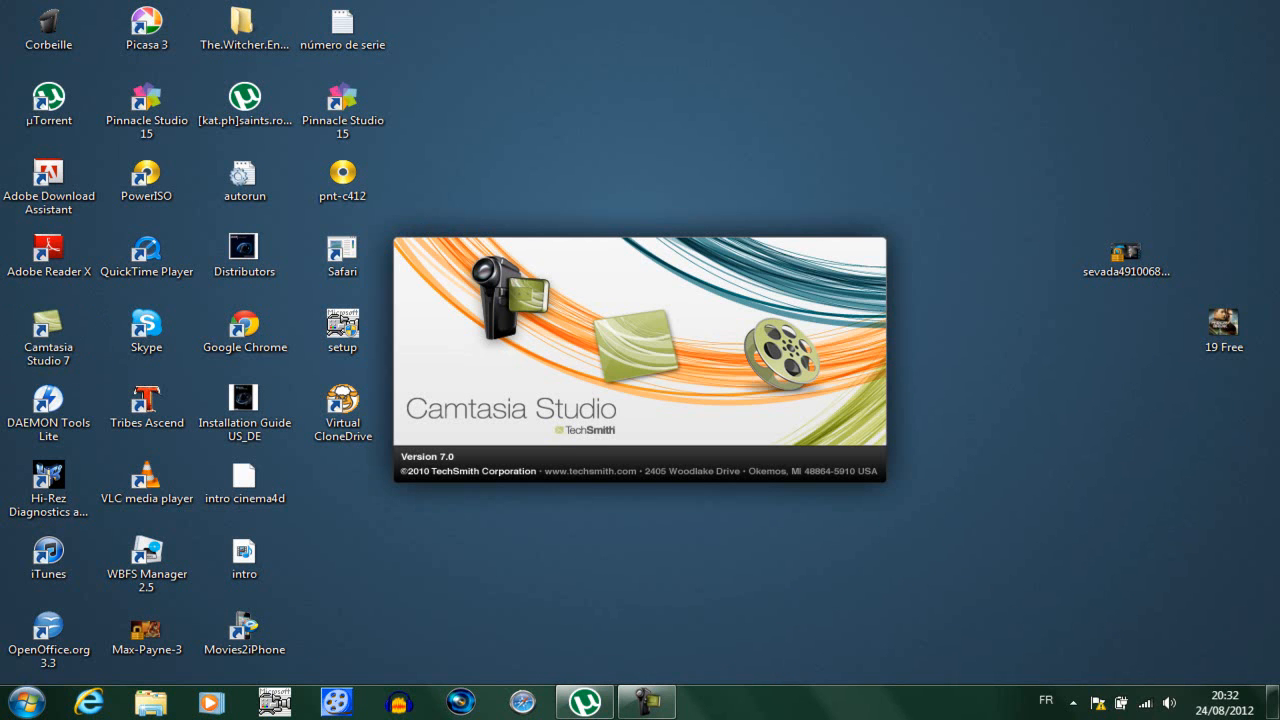
{"action": "left_click", "coordinate": [647, 702]}
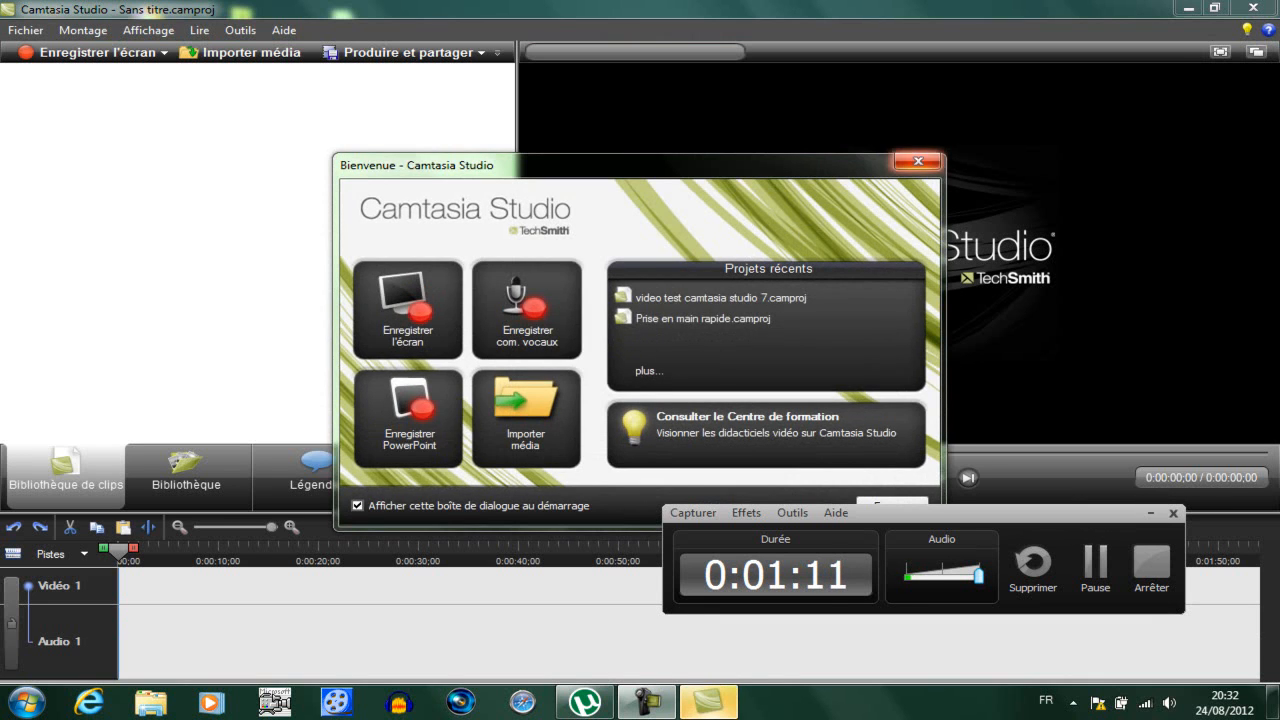
{"action": "left_click", "coordinate": [917, 161]}
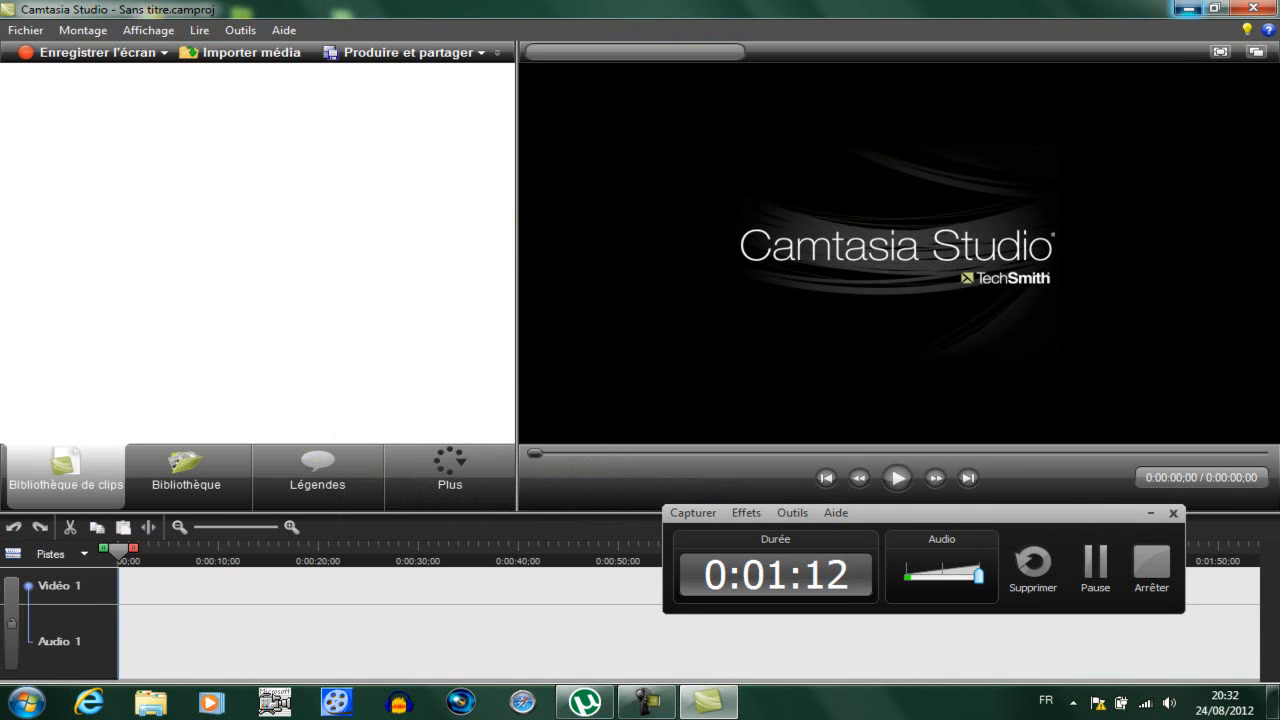
{"action": "left_click", "coordinate": [1187, 7]}
{"action": "left_click_drag", "start_coordinate": [1000, 513], "coordinate": [1035, 526]}
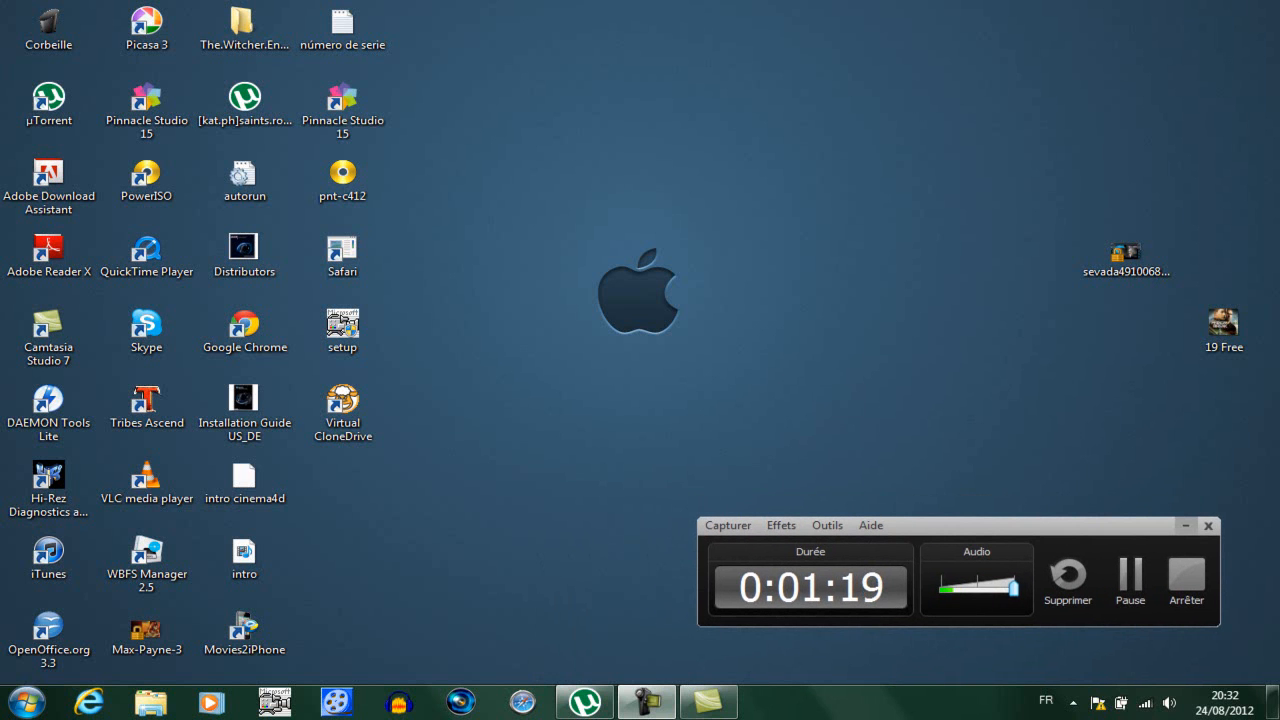
{"action": "left_click", "coordinate": [1186, 526]}
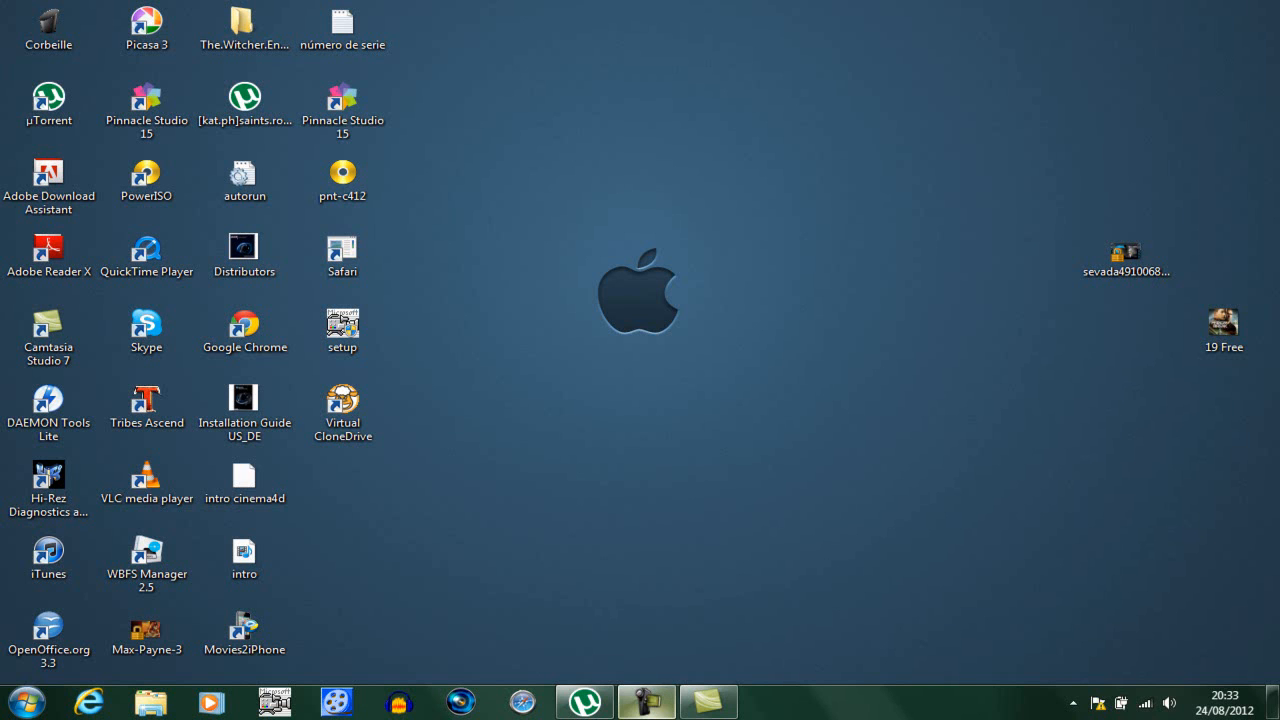
{"action": "left_click", "coordinate": [647, 702]}
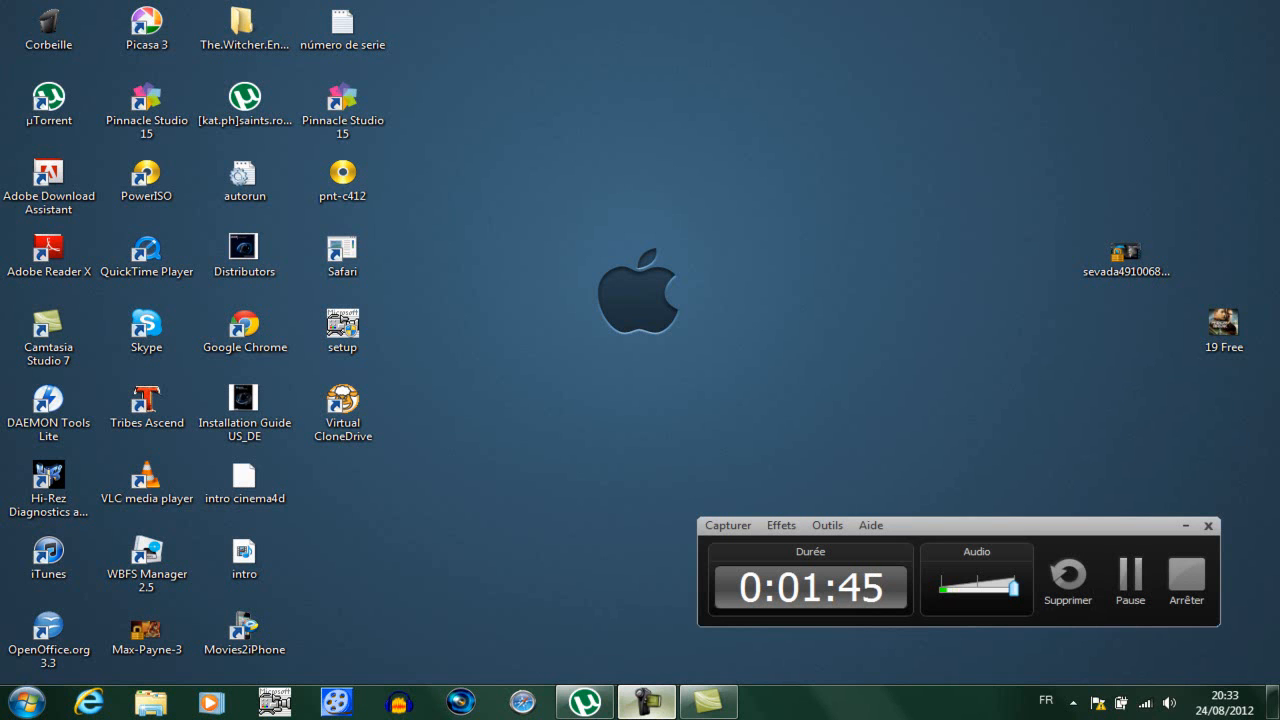
{"action": "left_click", "coordinate": [647, 702]}
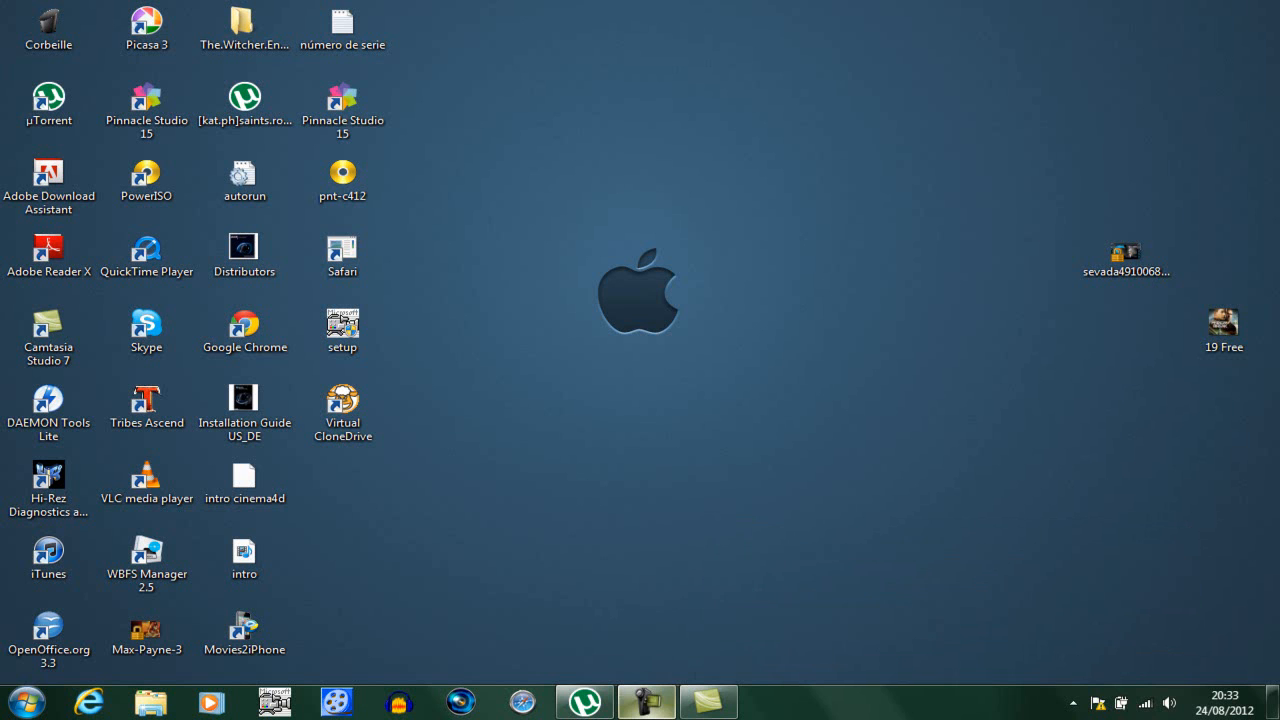
{"action": "left_click", "coordinate": [647, 702]}
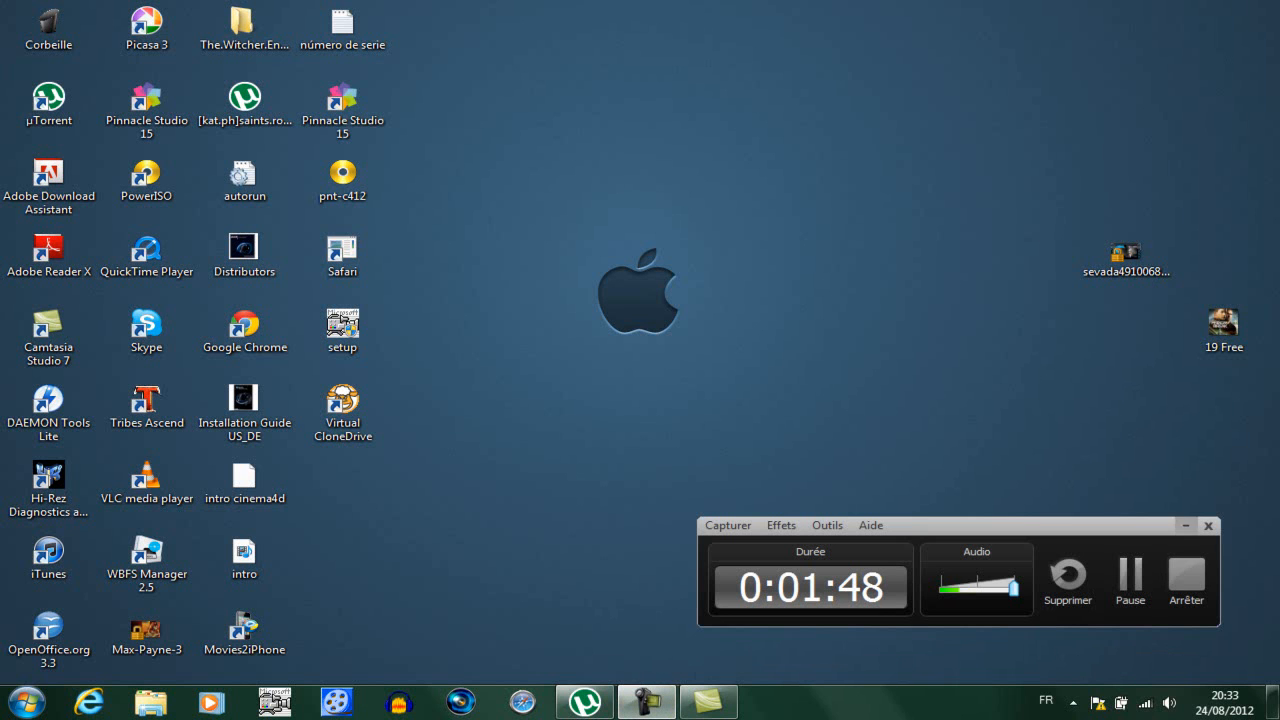
{"action": "left_click", "coordinate": [647, 702]}
{"action": "left_click", "coordinate": [708, 702]}
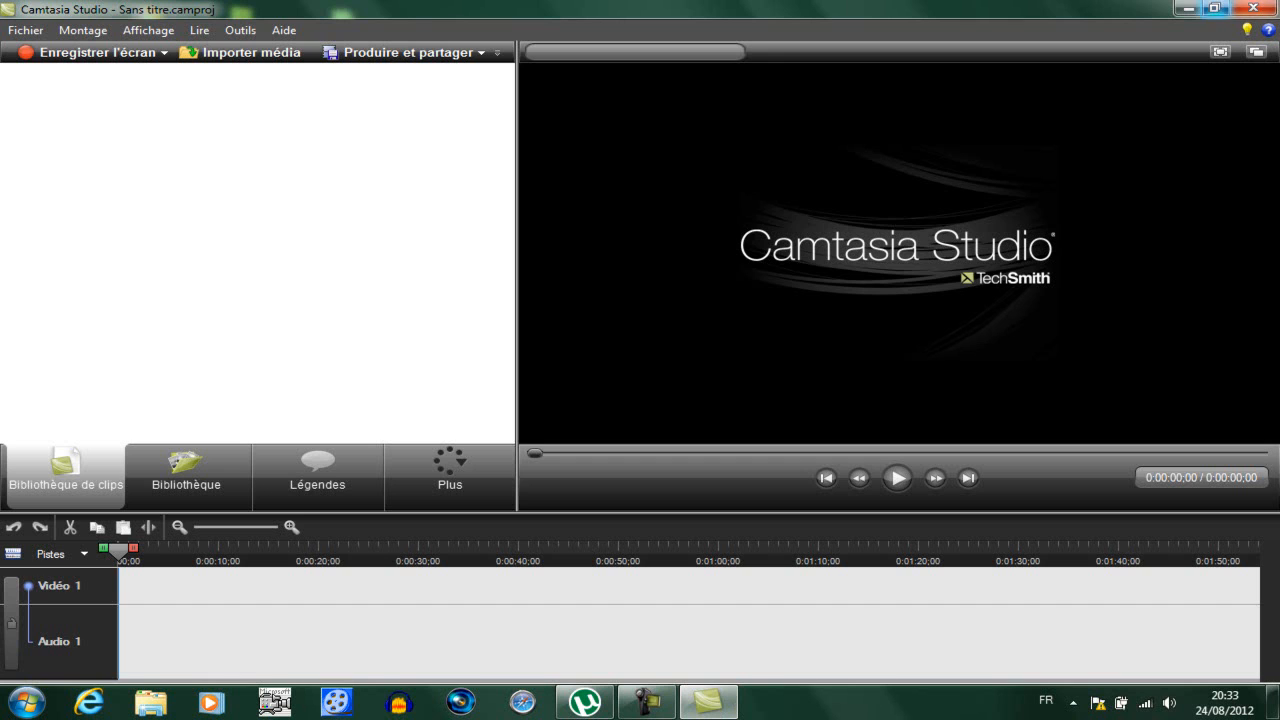
{"action": "left_click", "coordinate": [1188, 8]}
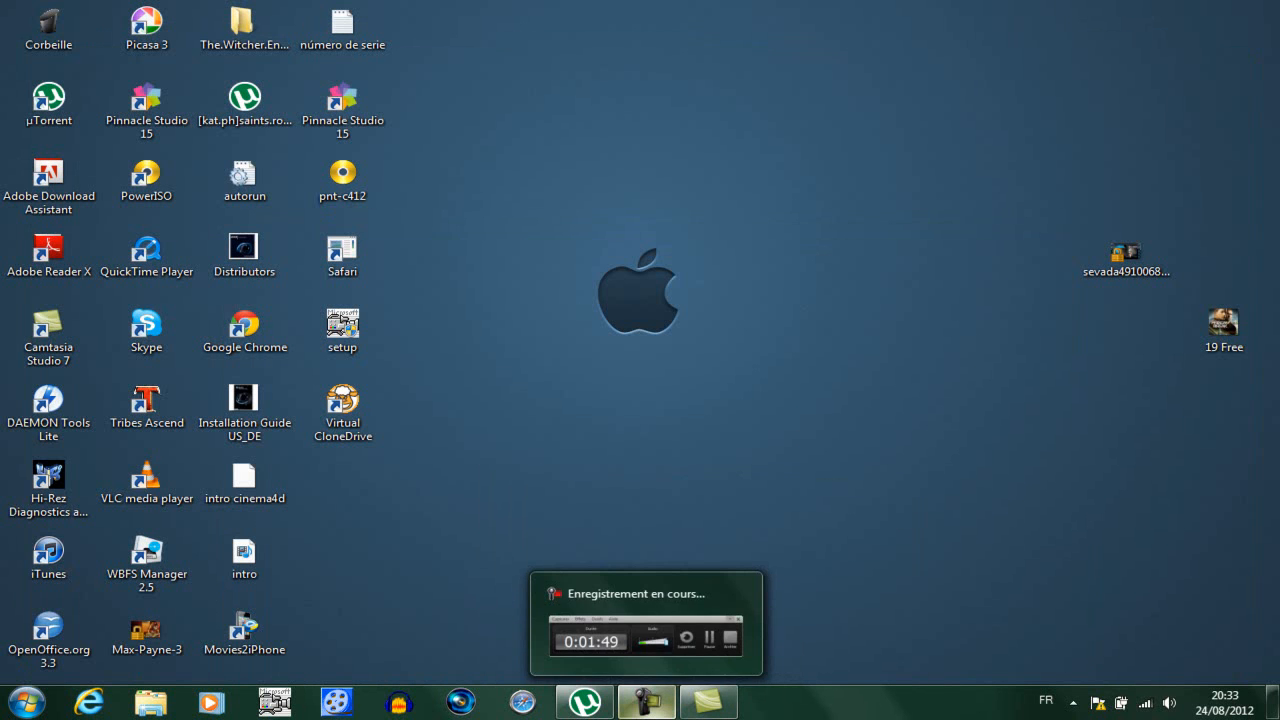
{"action": "left_click", "coordinate": [647, 702]}
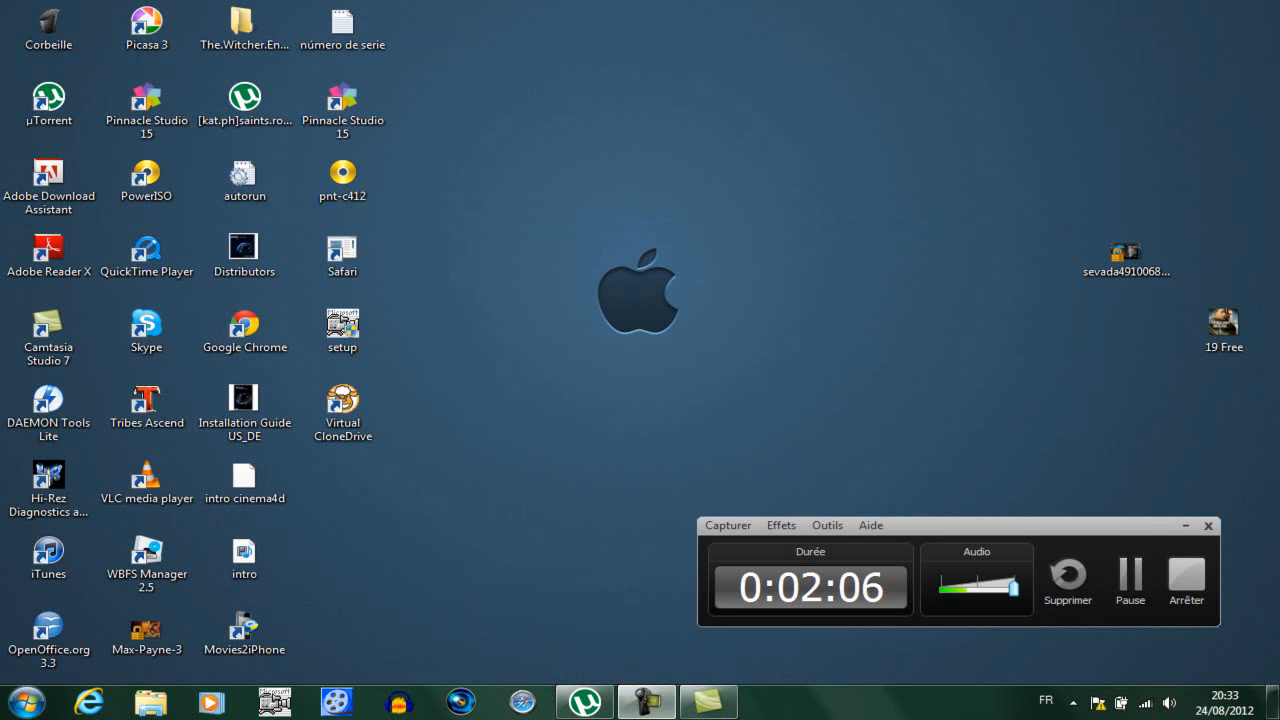
{"action": "left_click", "coordinate": [1186, 526]}
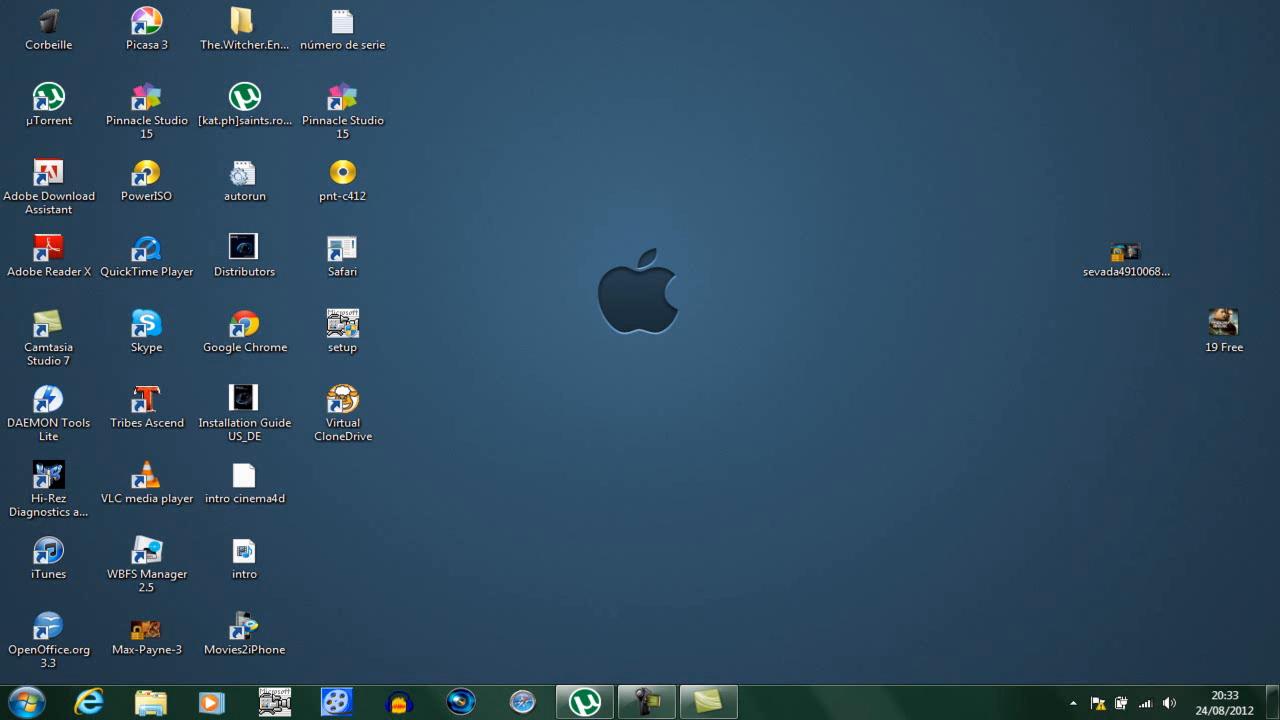
View the Faune sample video in the Échantillons de vidéos folder of the Vidéos library, and close the folder window
{"action": "left_click", "coordinate": [27, 702]}
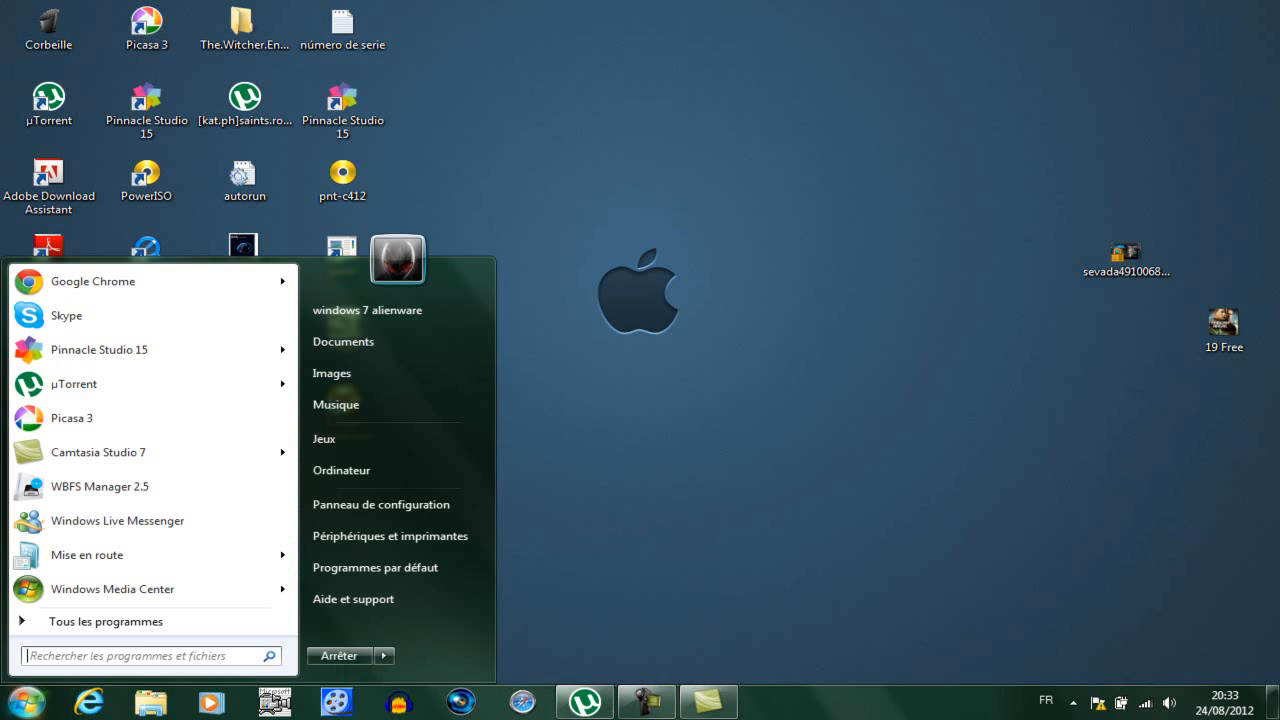
{"action": "left_click", "coordinate": [367, 310]}
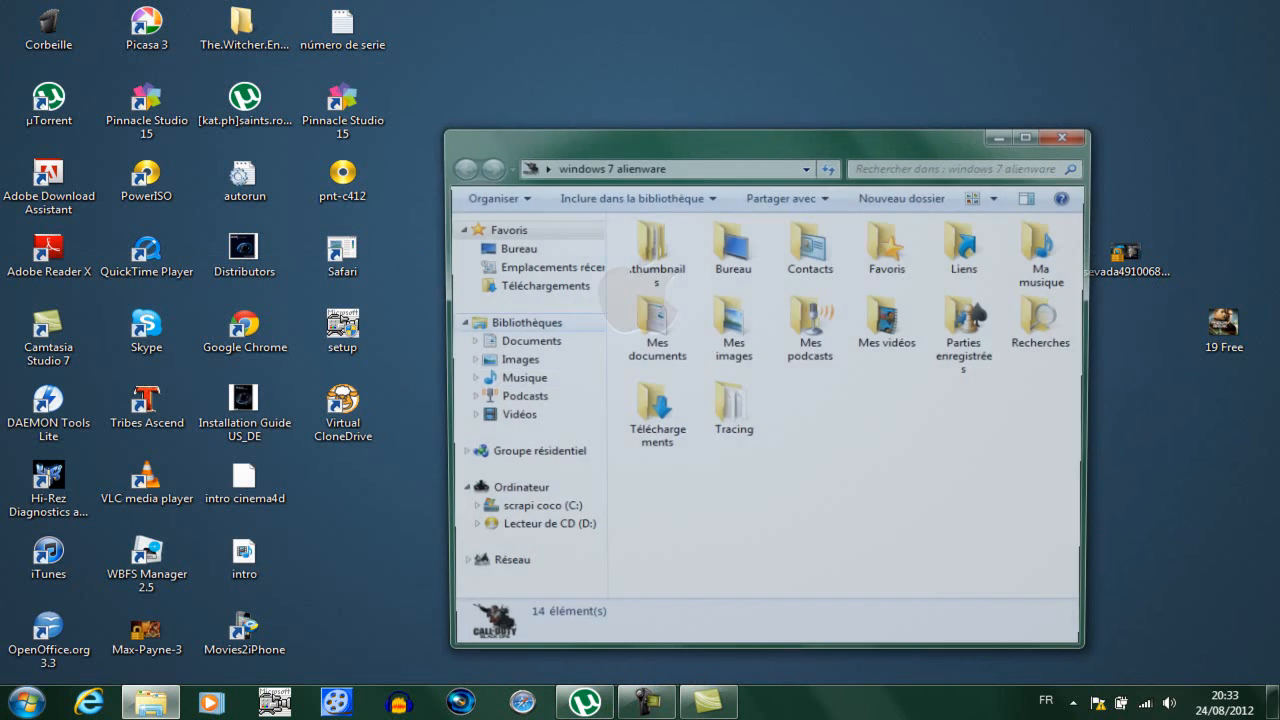
{"action": "left_click", "coordinate": [511, 417]}
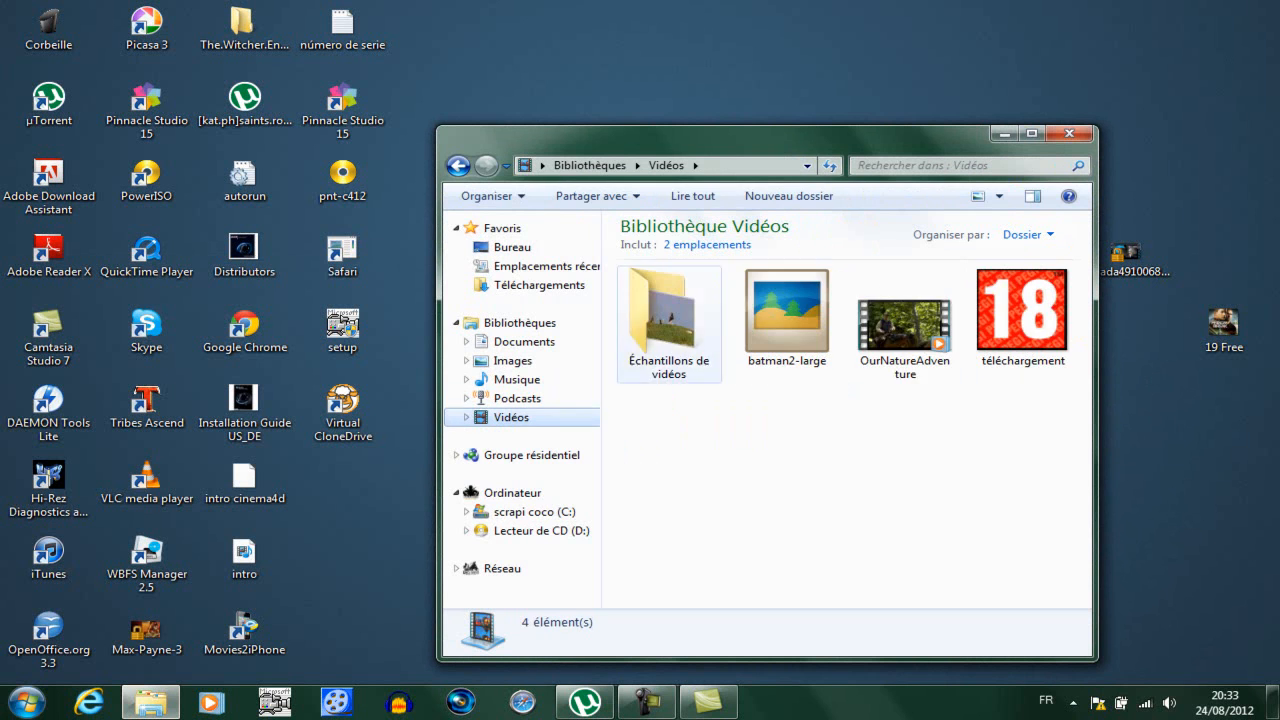
{"action": "double_click", "coordinate": [657, 315]}
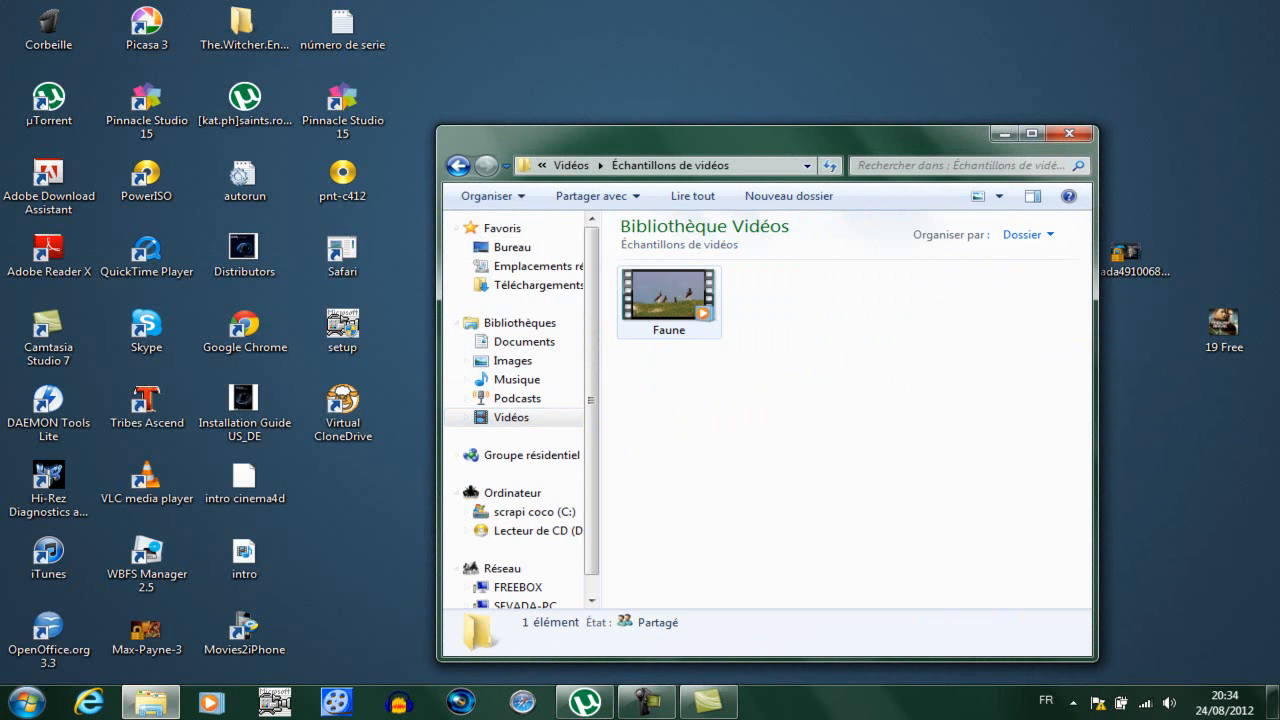
{"action": "left_click", "coordinate": [668, 298]}
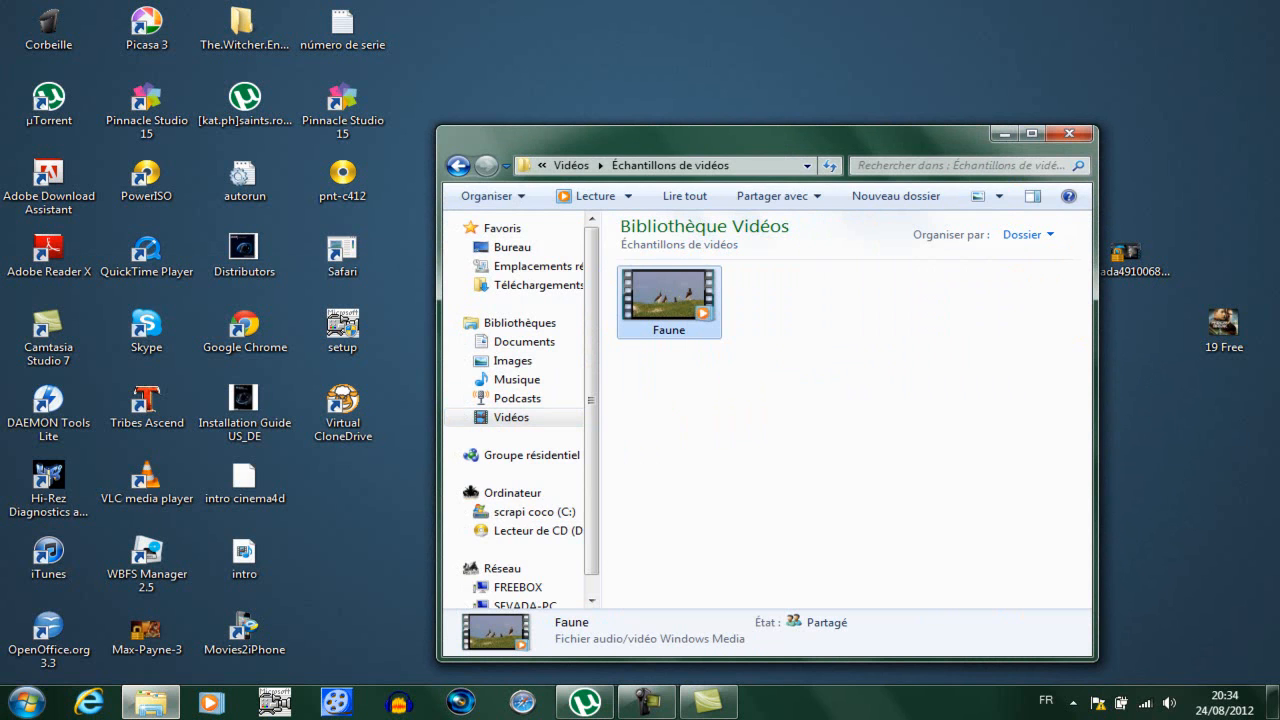
{"action": "key", "text": "Return"}
{"action": "left_click", "coordinate": [1069, 133]}
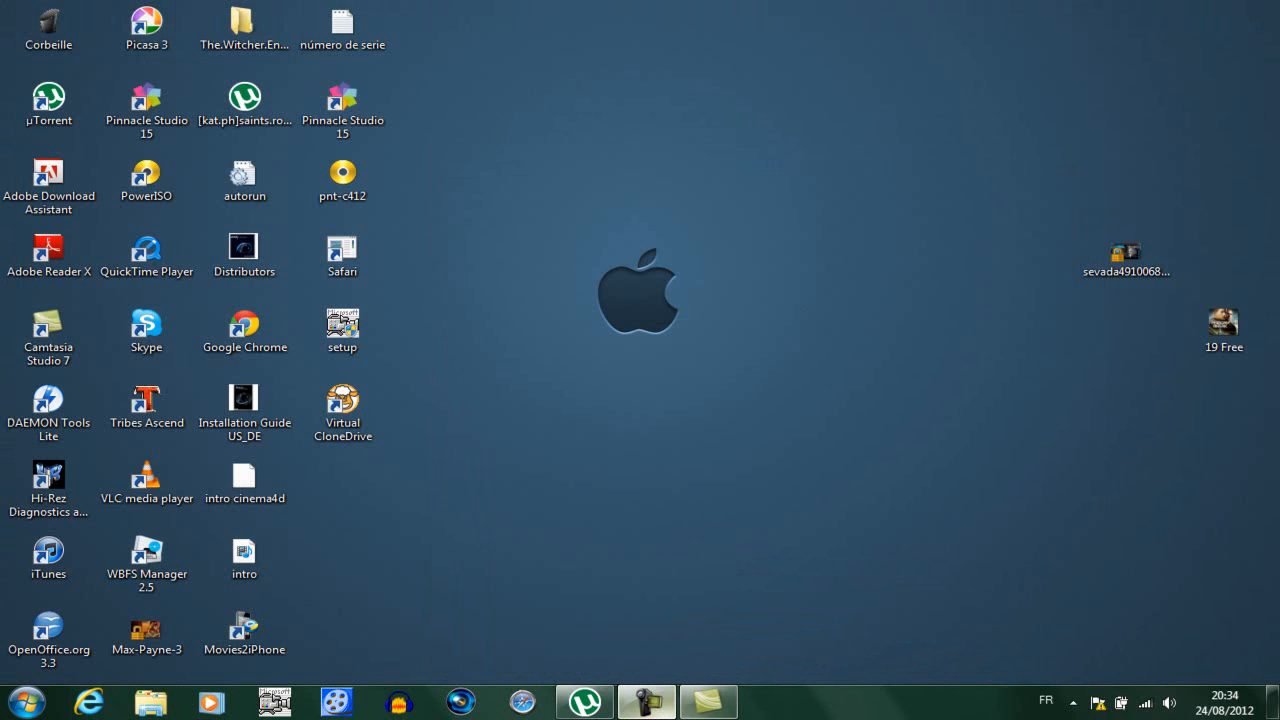
Switch back to the Camtasia Studio editor
{"action": "left_click", "coordinate": [647, 702]}
{"action": "left_click", "coordinate": [647, 702]}
{"action": "left_click", "coordinate": [708, 702]}
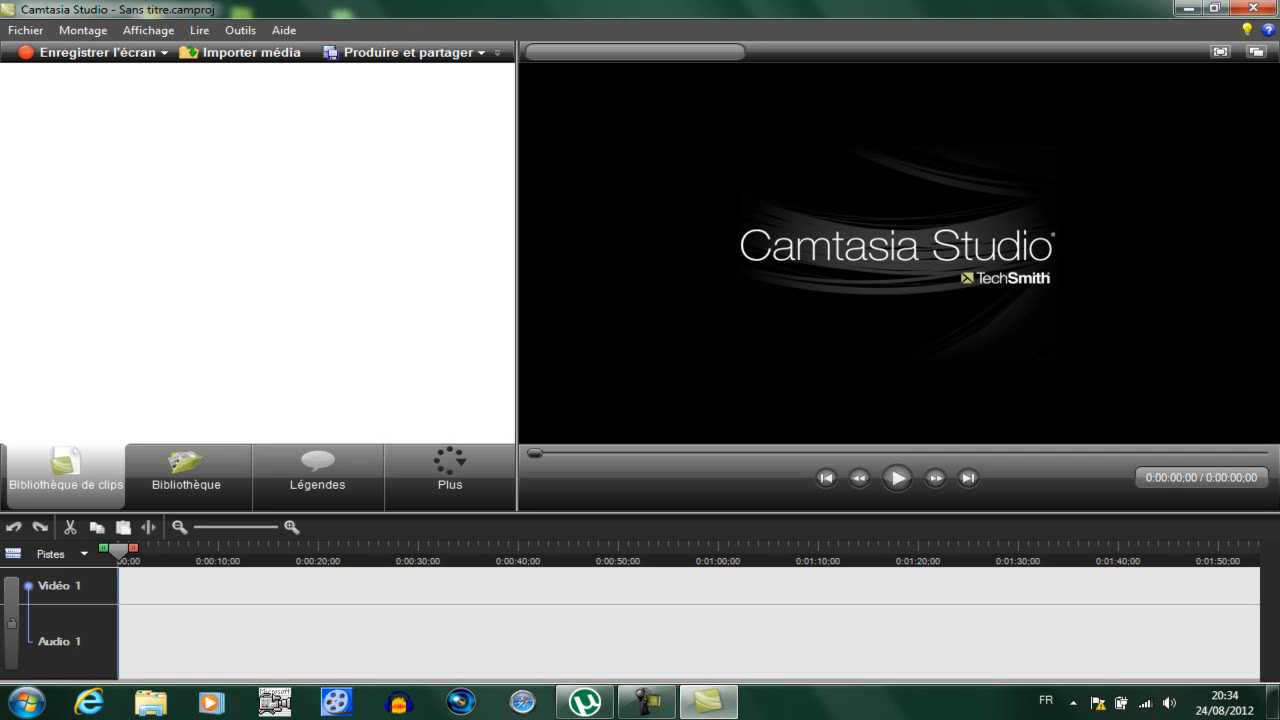
{"action": "left_click", "coordinate": [240, 52]}
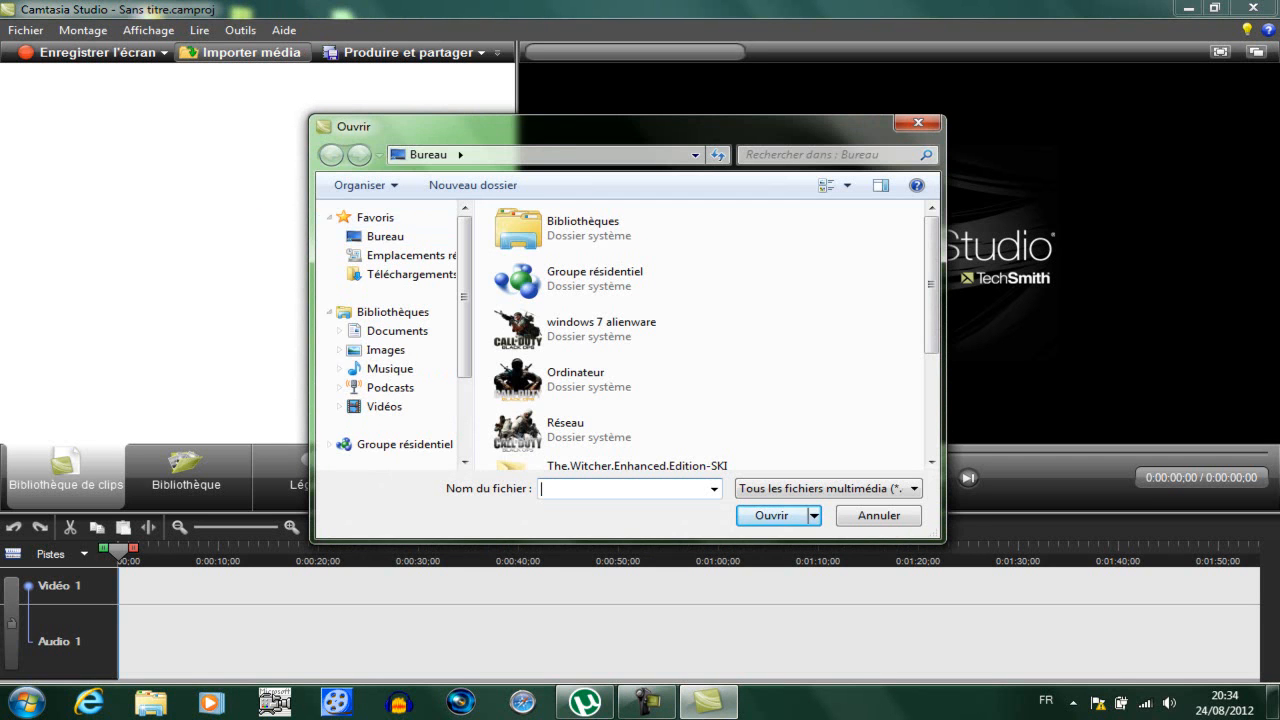
{"action": "left_click", "coordinate": [878, 515]}
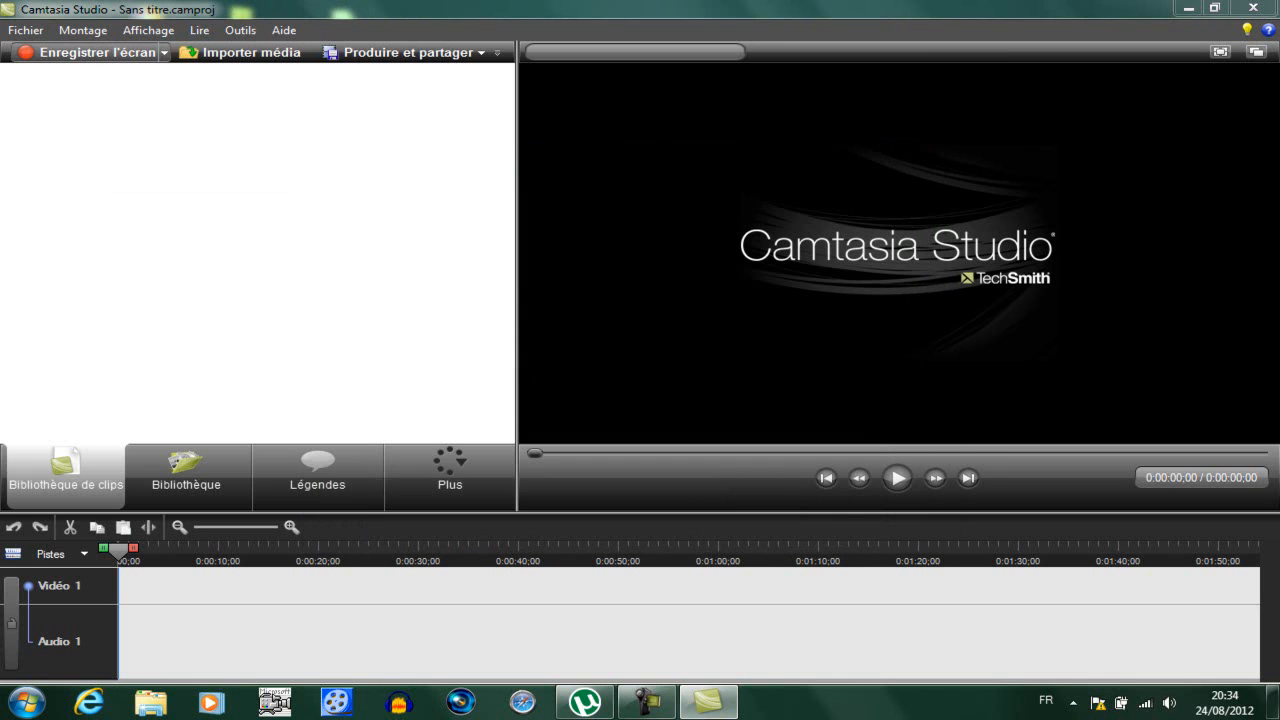
{"action": "left_click", "coordinate": [25, 30]}
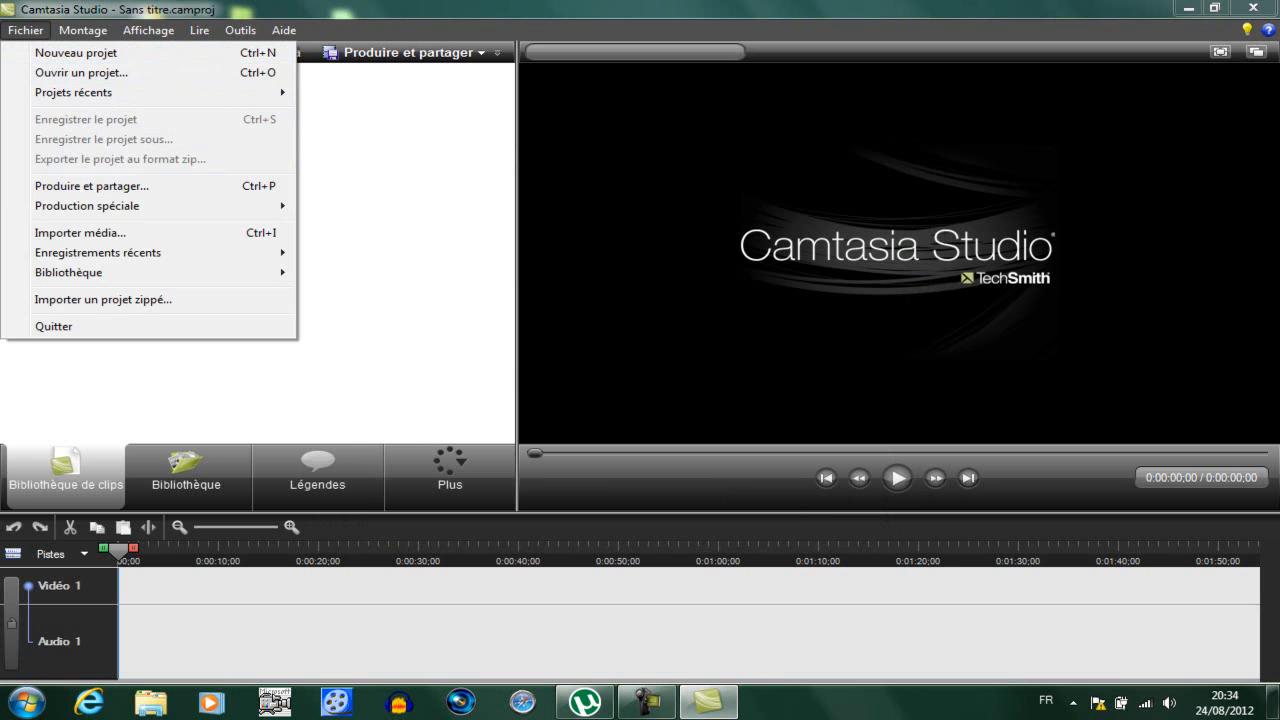
{"action": "key", "text": "Escape"}
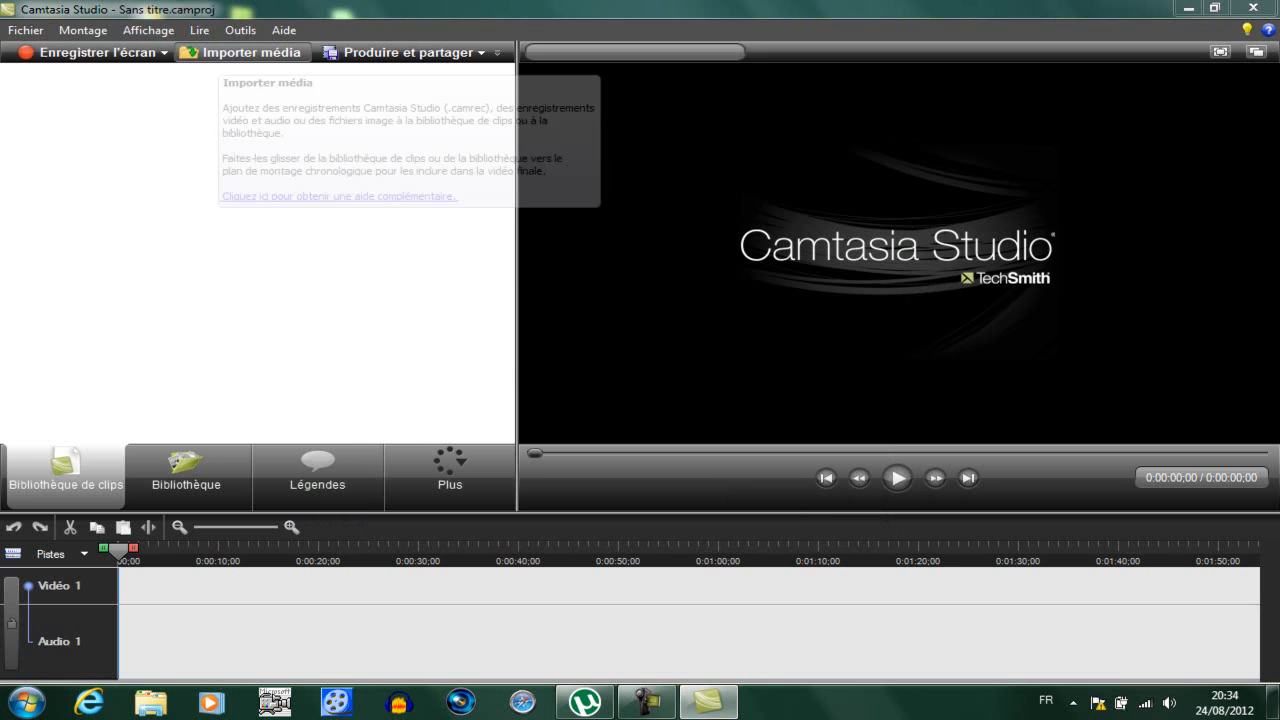
Import the sample video Wildlife.wmv from the Échantillons de vidéos folder and place it at the start of the Vidéo 1 track
{"action": "left_click", "coordinate": [240, 52]}
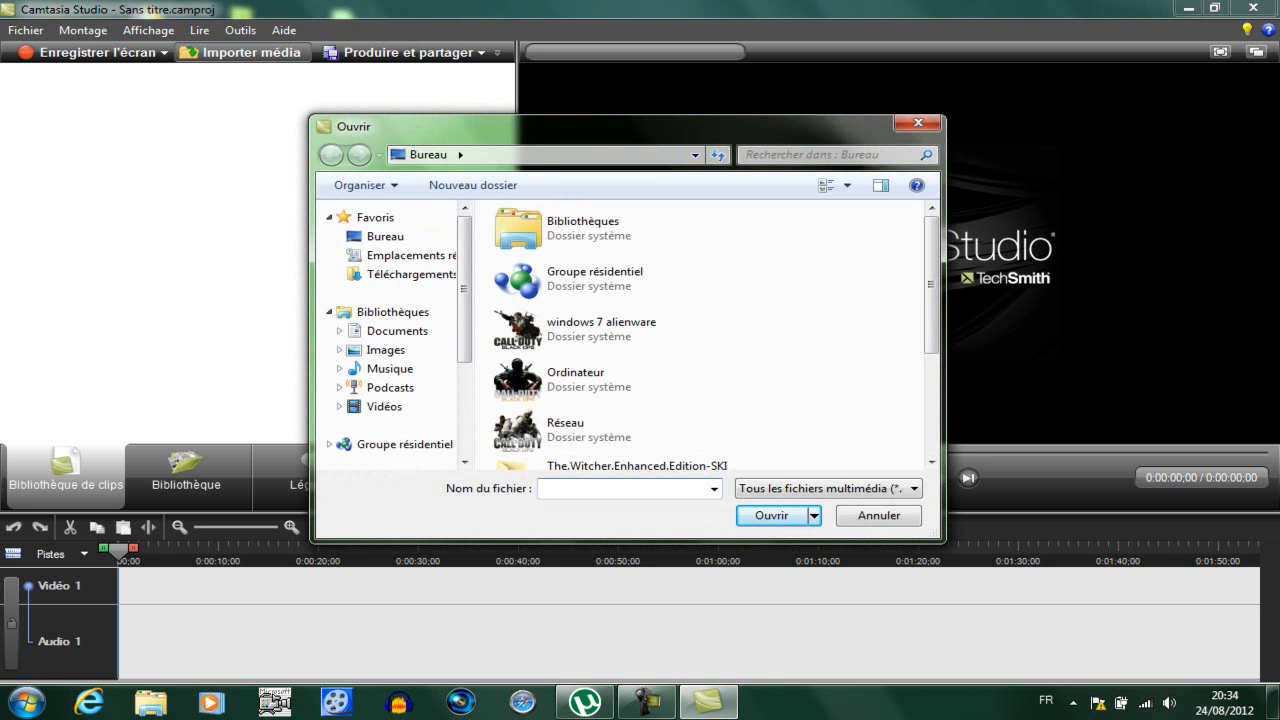
{"action": "left_click", "coordinate": [384, 406]}
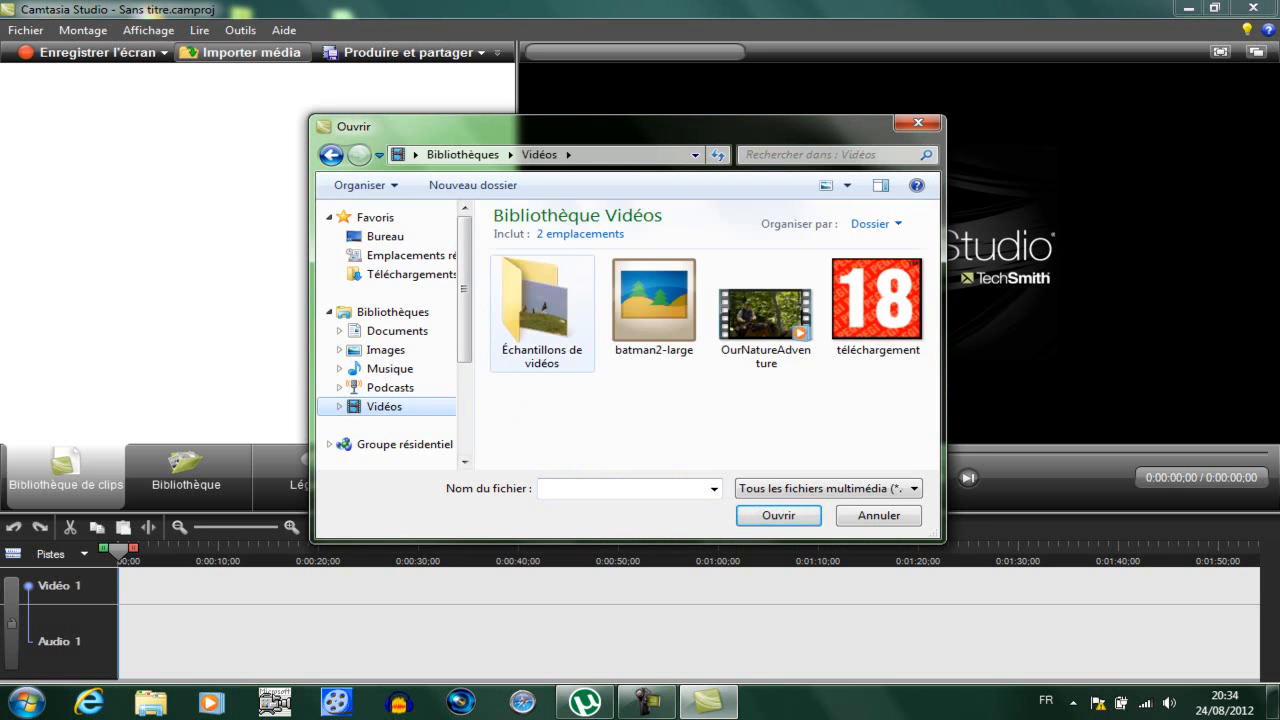
{"action": "double_click", "coordinate": [535, 300]}
{"action": "double_click", "coordinate": [528, 280]}
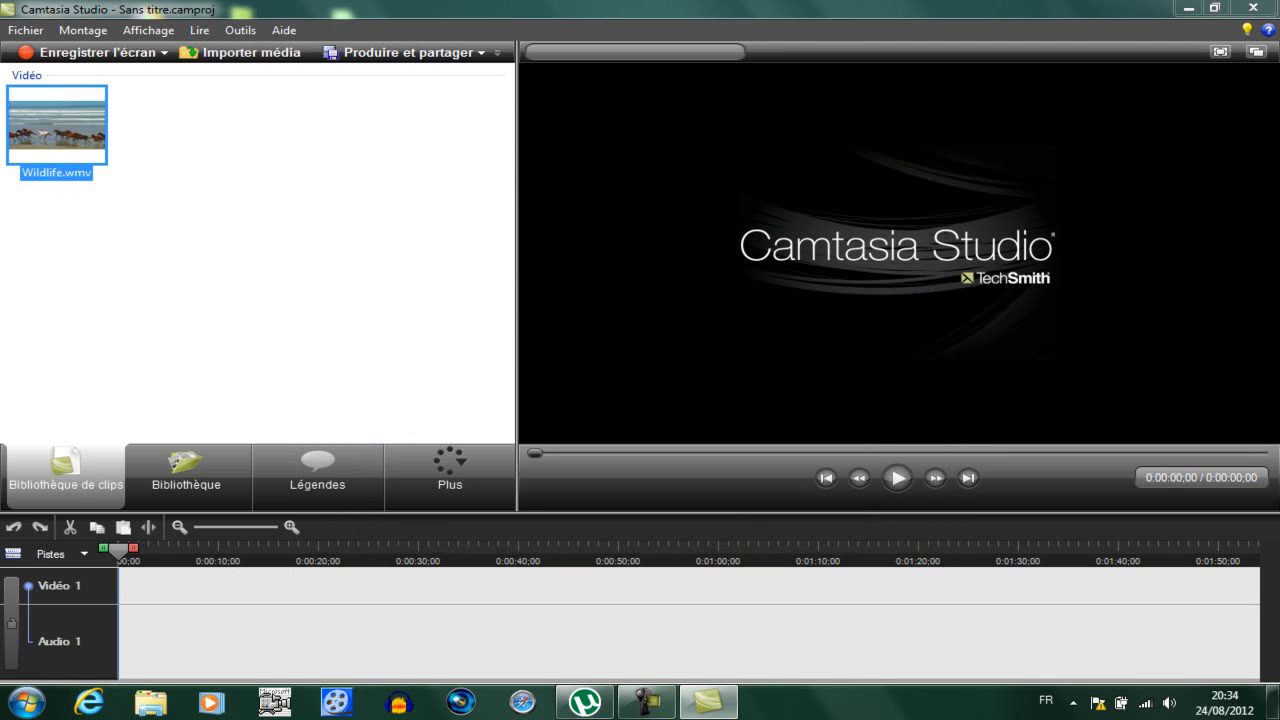
{"action": "left_click_drag", "start_coordinate": [56, 125], "coordinate": [200, 590]}
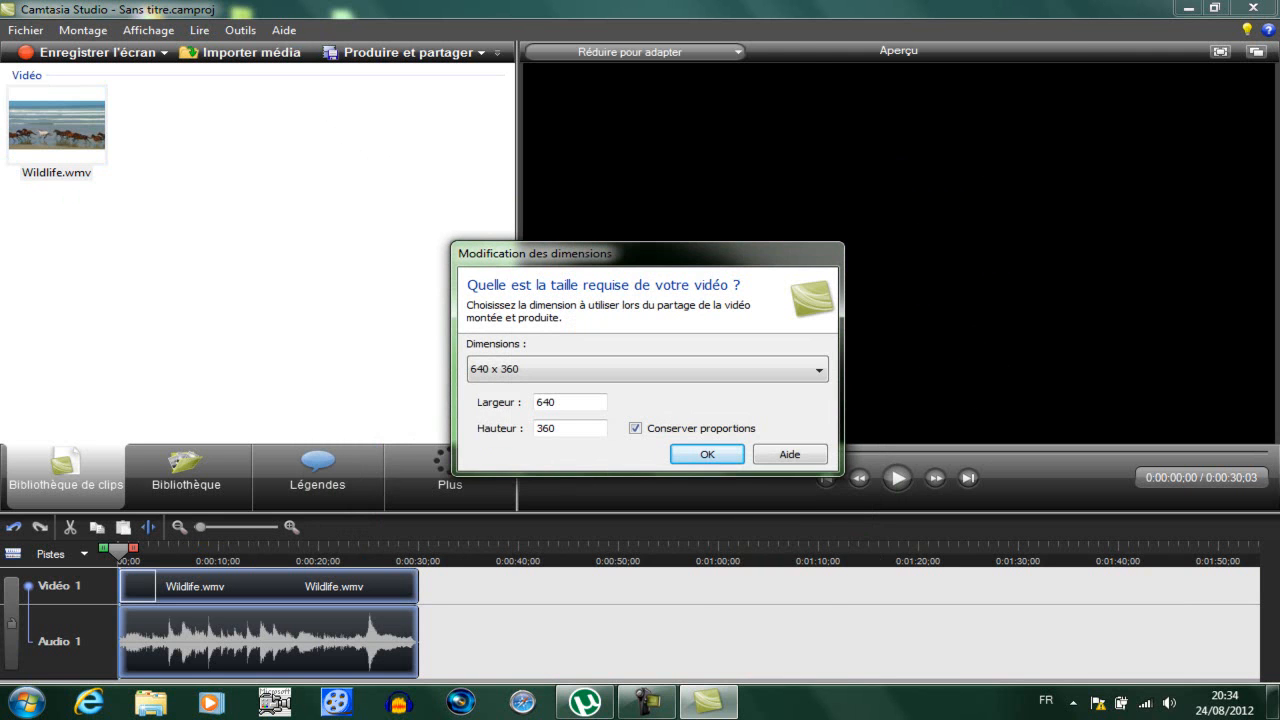
Set the video dimensions to the 1280 x 720 YouTube et HD preset and play the timeline preview
{"action": "left_click", "coordinate": [647, 369]}
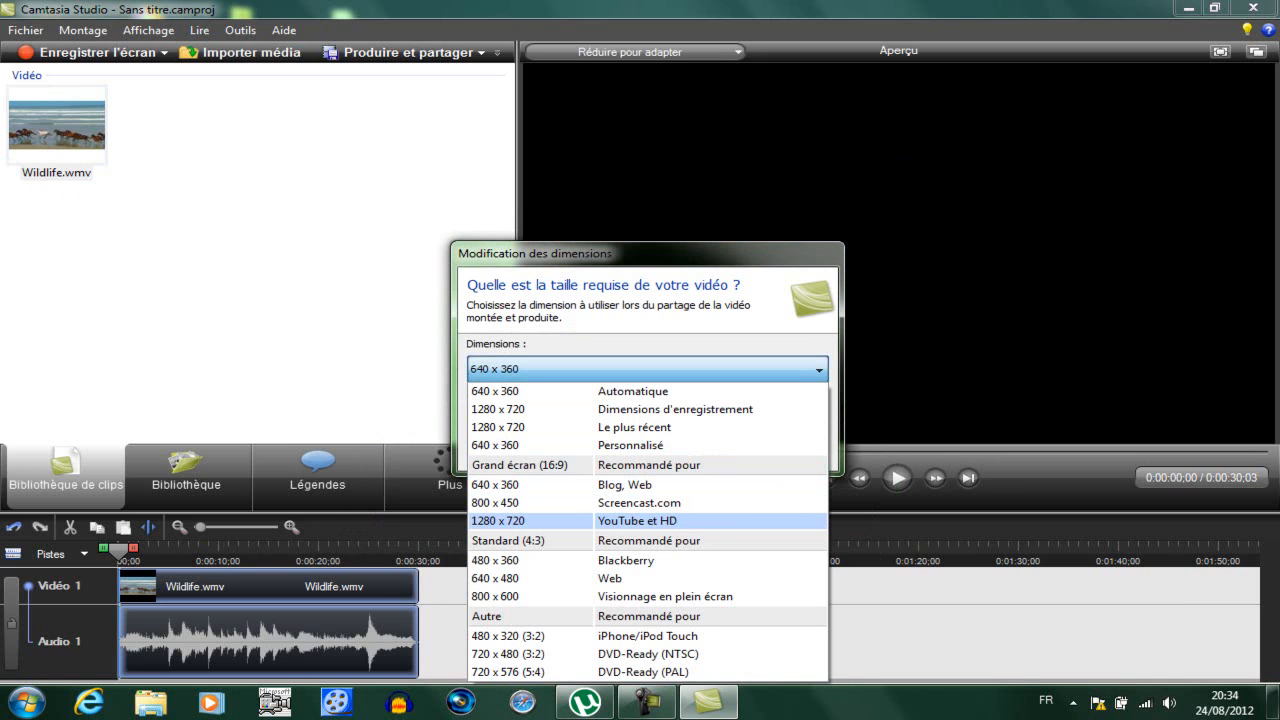
{"action": "key", "text": "Return"}
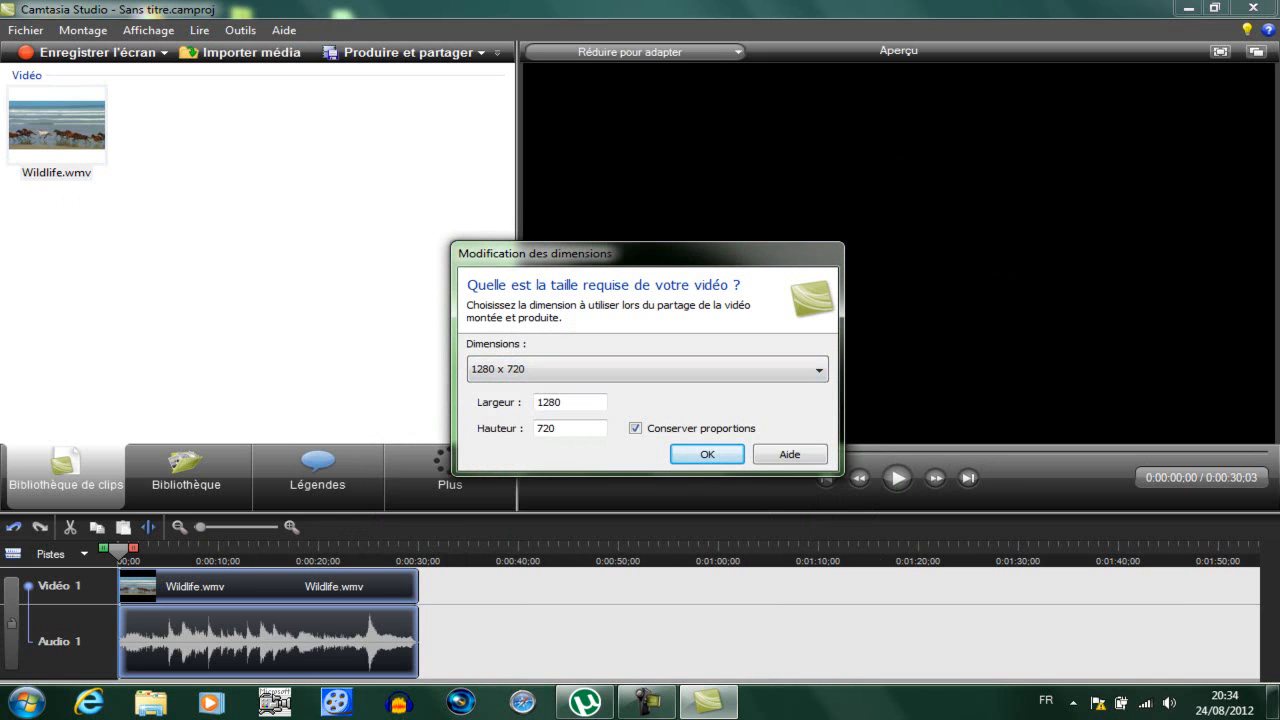
{"action": "key", "text": "Return"}
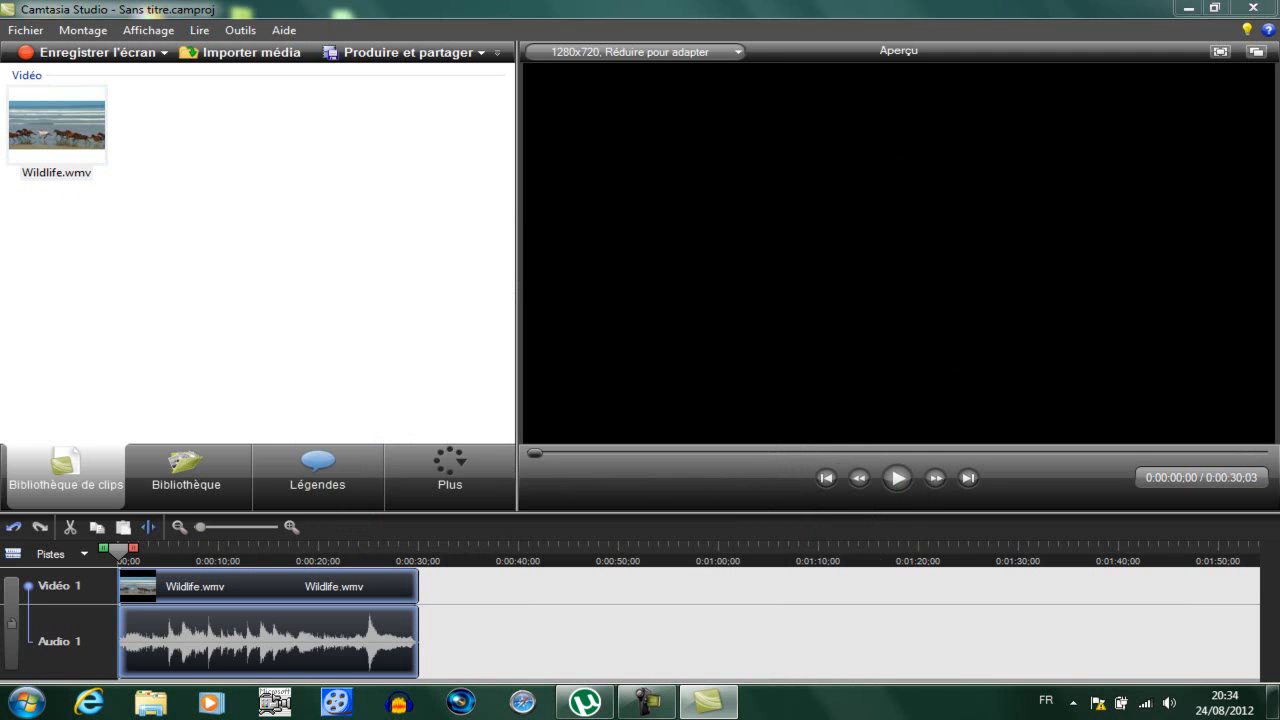
{"action": "left_click", "coordinate": [897, 477]}
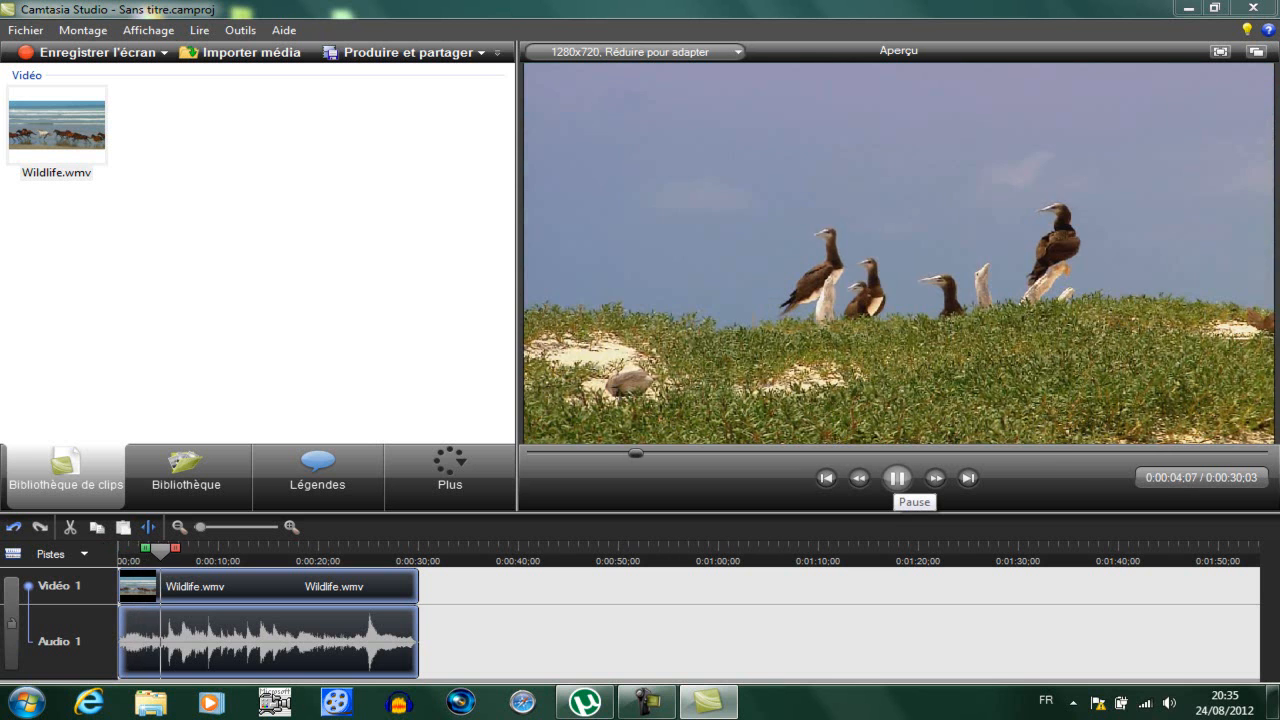
Stop the preview, return to the start of the timeline and lower the Wildlife.wmv clip's audio volume to 0 %
{"action": "left_click", "coordinate": [897, 477]}
{"action": "left_click_drag", "start_coordinate": [165, 550], "coordinate": [124, 550]}
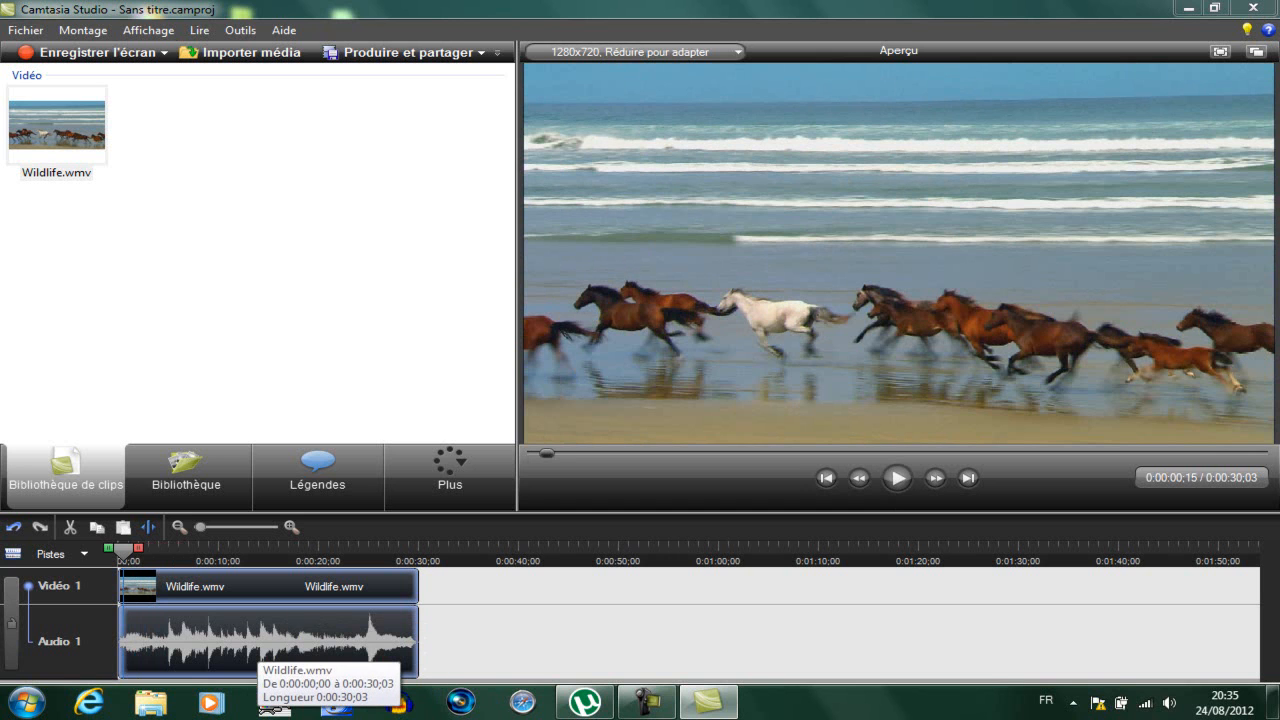
{"action": "left_click", "coordinate": [255, 645]}
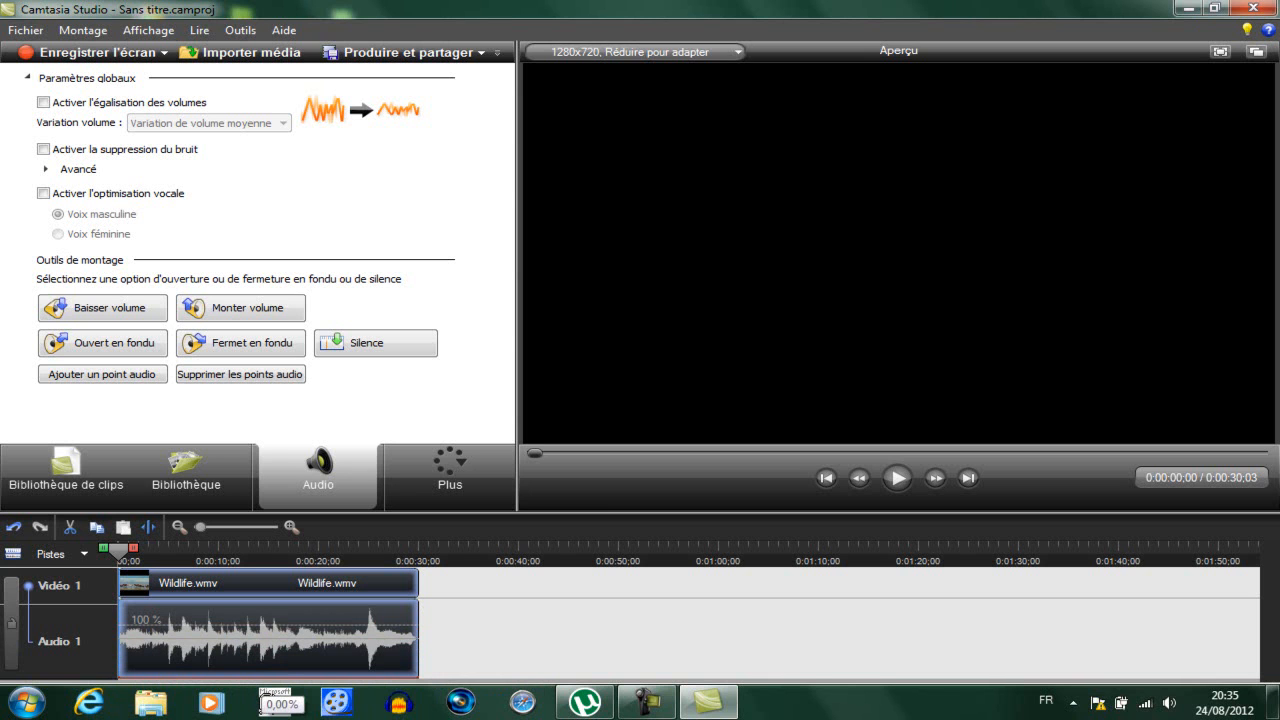
{"action": "mouse_move", "coordinate": [262, 678]}
{"action": "left_mouse_down"}
{"action": "mouse_move", "coordinate": [262, 603]}
{"action": "mouse_move", "coordinate": [262, 700]}
{"action": "left_mouse_up"}
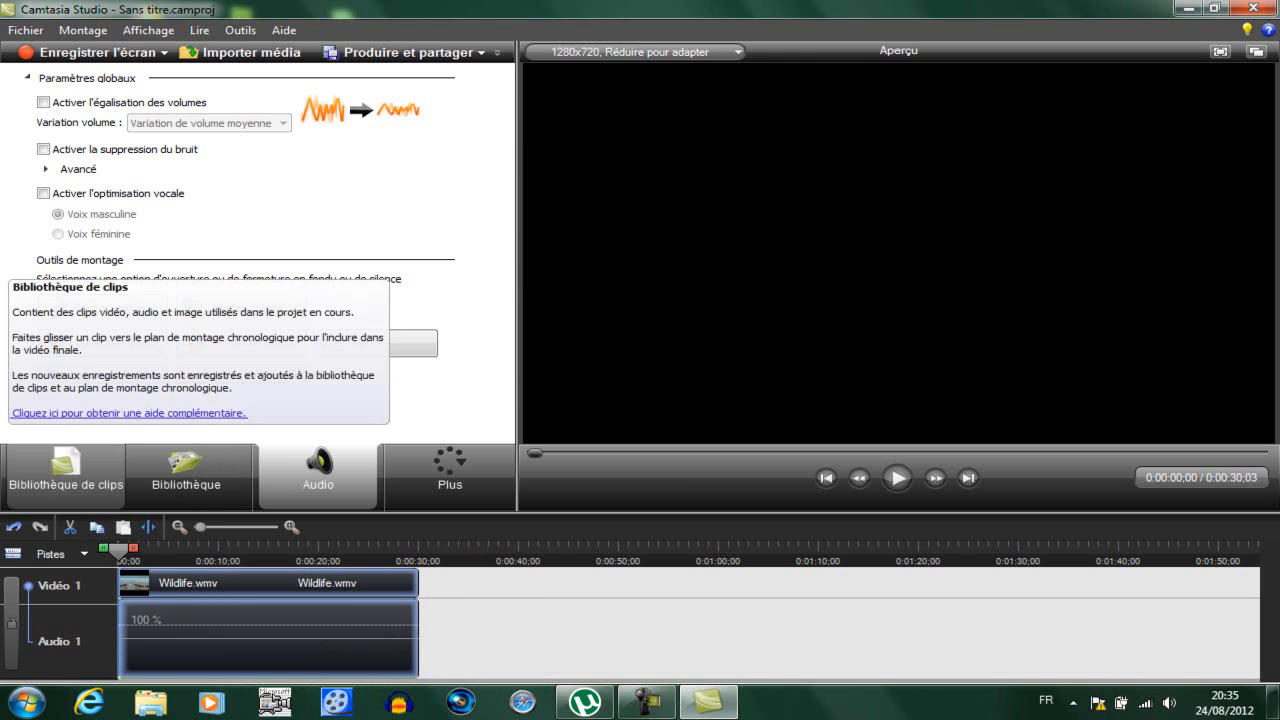
{"action": "left_click", "coordinate": [65, 470]}
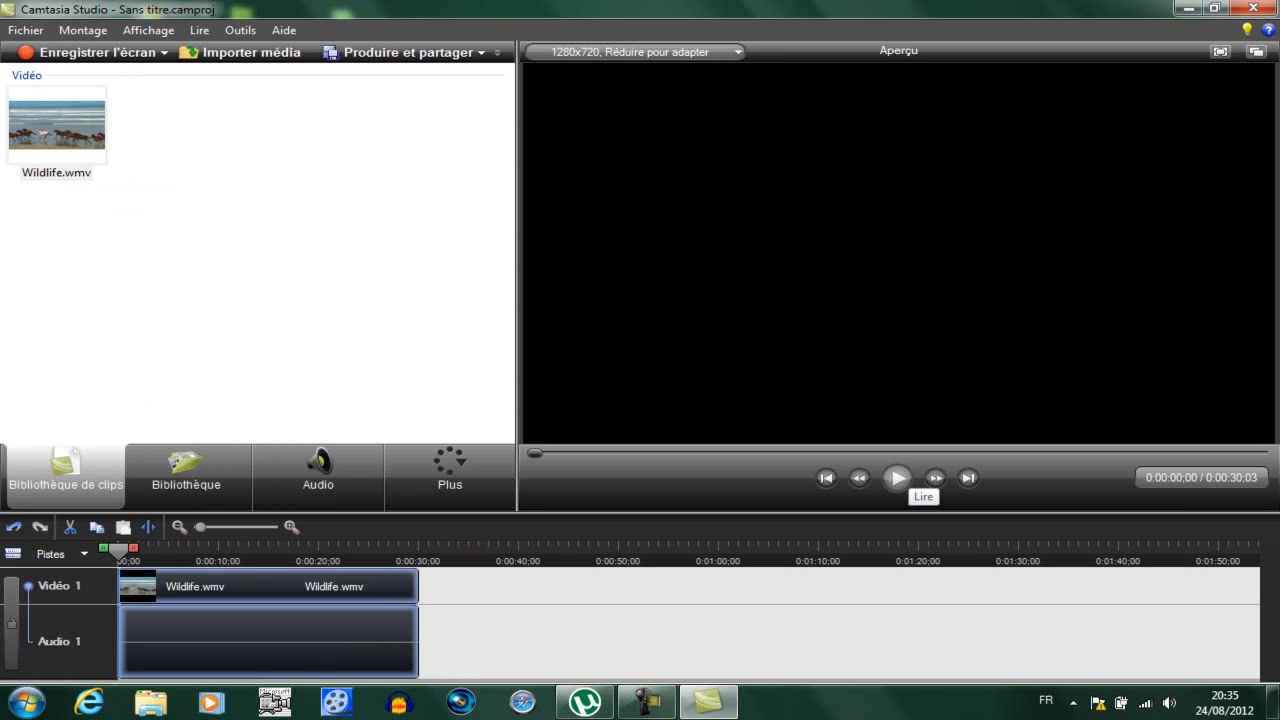
Play the Wildlife.wmv clip briefly to check its sound, and move the playhead back near the start
{"action": "left_click", "coordinate": [897, 478]}
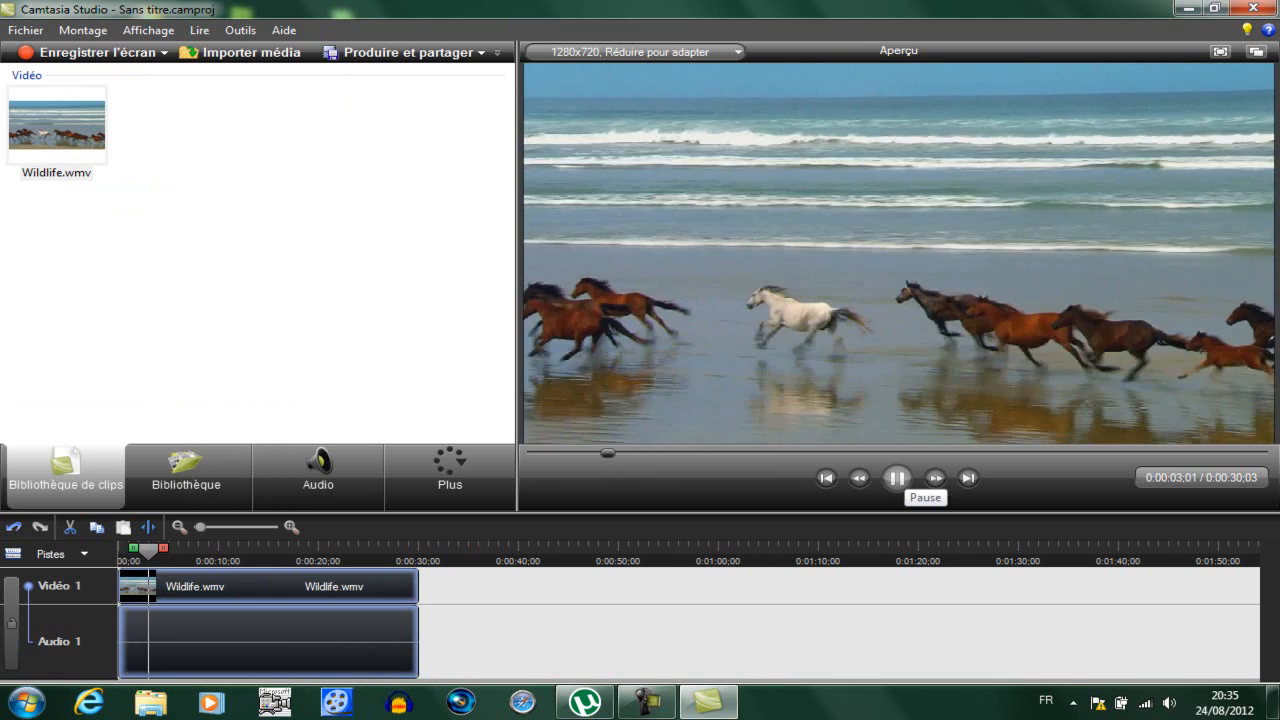
{"action": "left_click", "coordinate": [897, 478]}
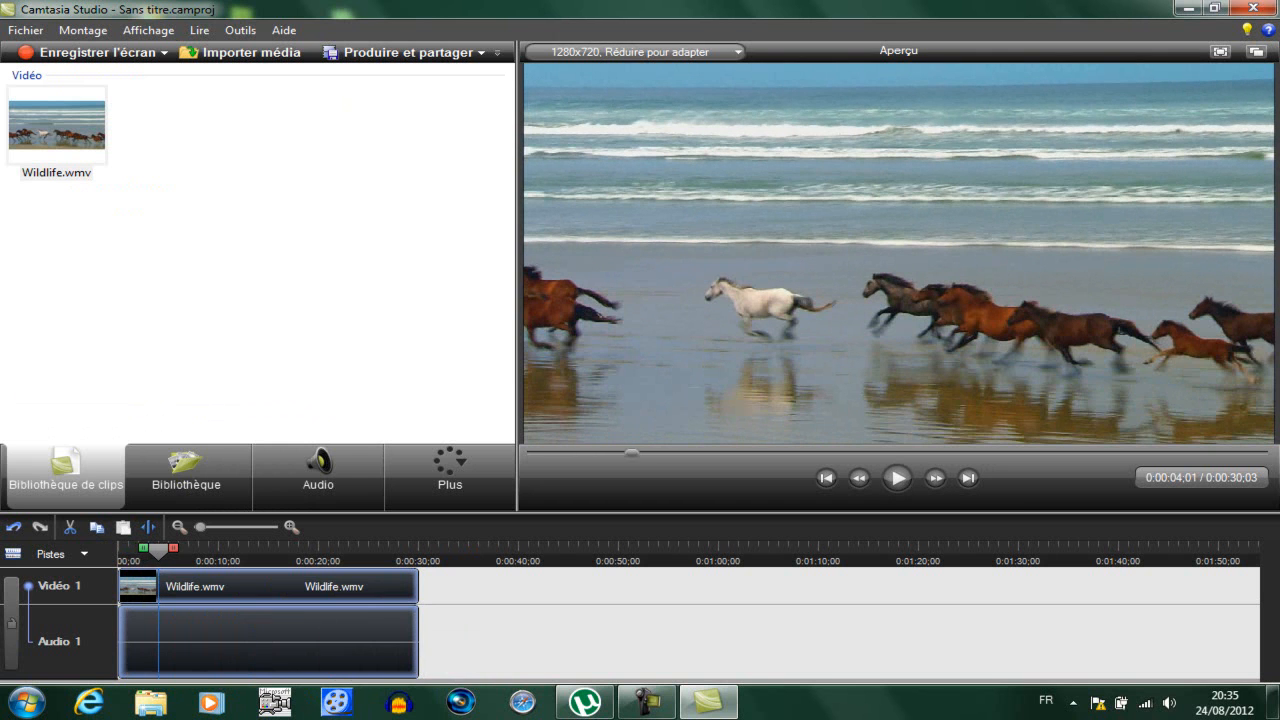
{"action": "left_click_drag", "start_coordinate": [158, 550], "coordinate": [136, 550]}
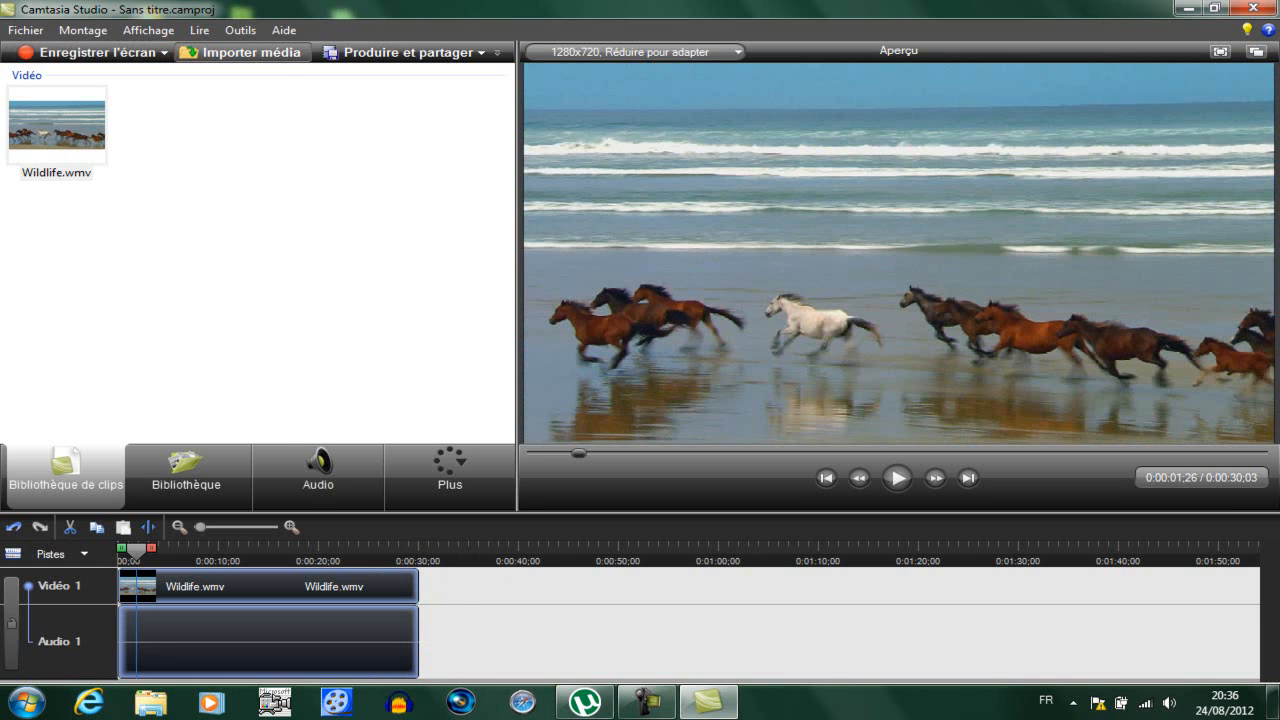
Import sevada49100680000.mp4 from the Bureau folder and place it at the start of the timeline, before Wildlife.wmv
{"action": "left_click", "coordinate": [240, 52]}
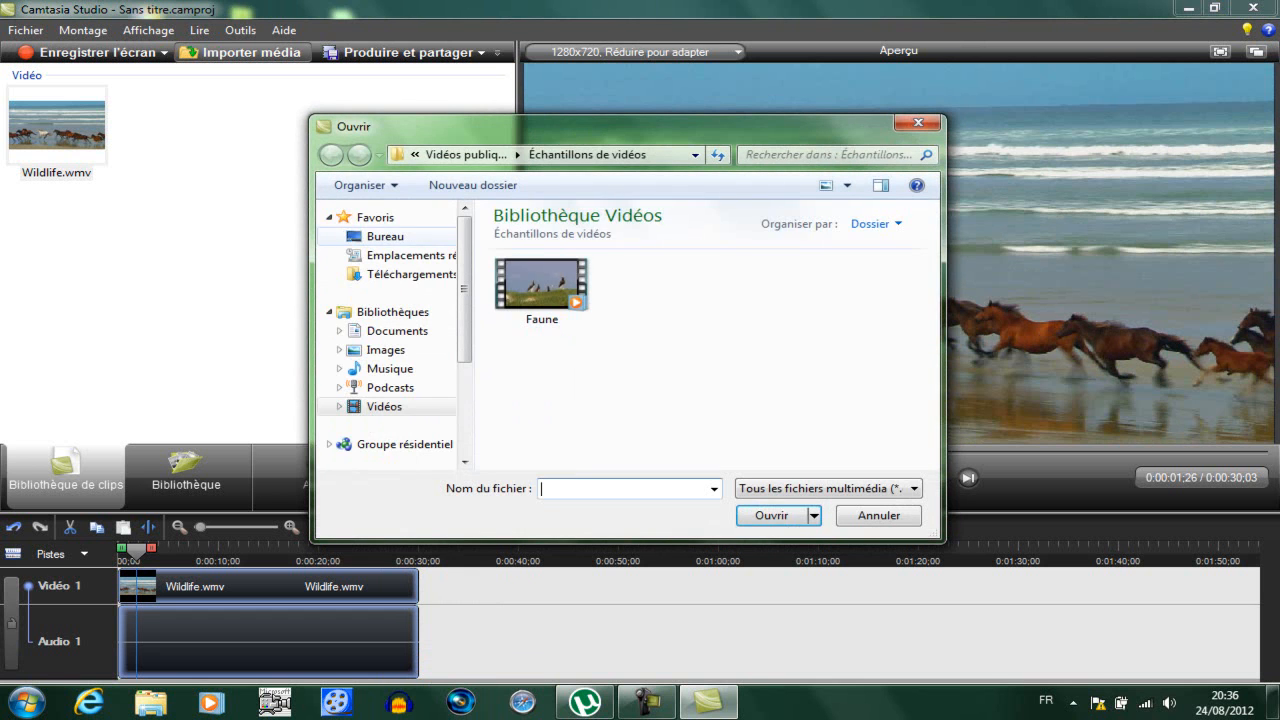
{"action": "scroll", "coordinate": [615, 345], "scroll_direction": "down", "scroll_amount": 2}
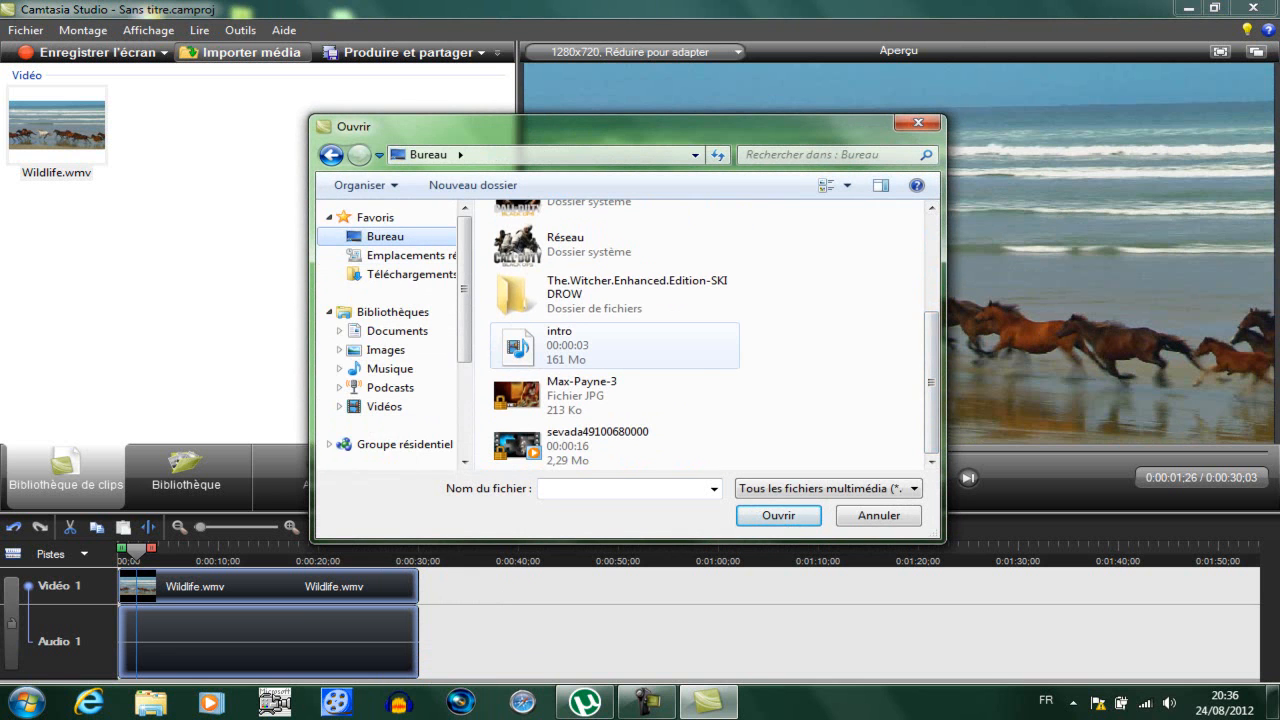
{"action": "double_click", "coordinate": [560, 445]}
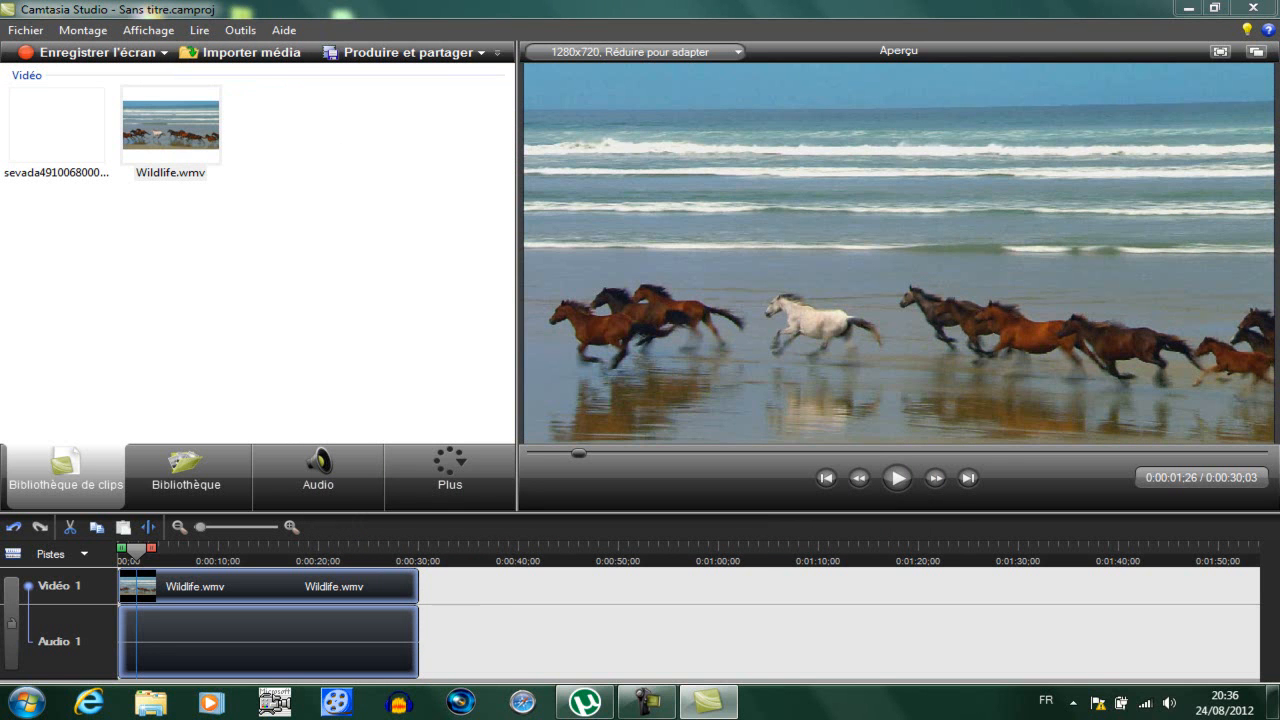
{"action": "left_click", "coordinate": [56, 125]}
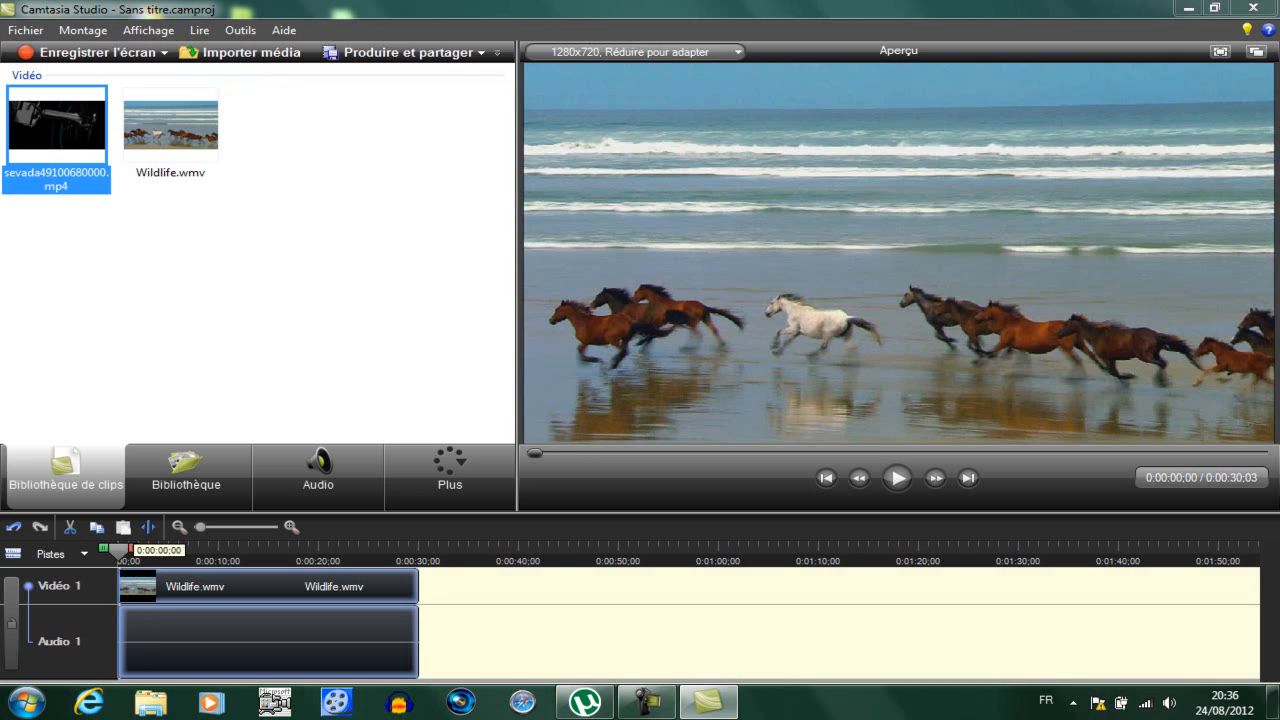
{"action": "left_click_drag", "start_coordinate": [56, 125], "coordinate": [130, 630]}
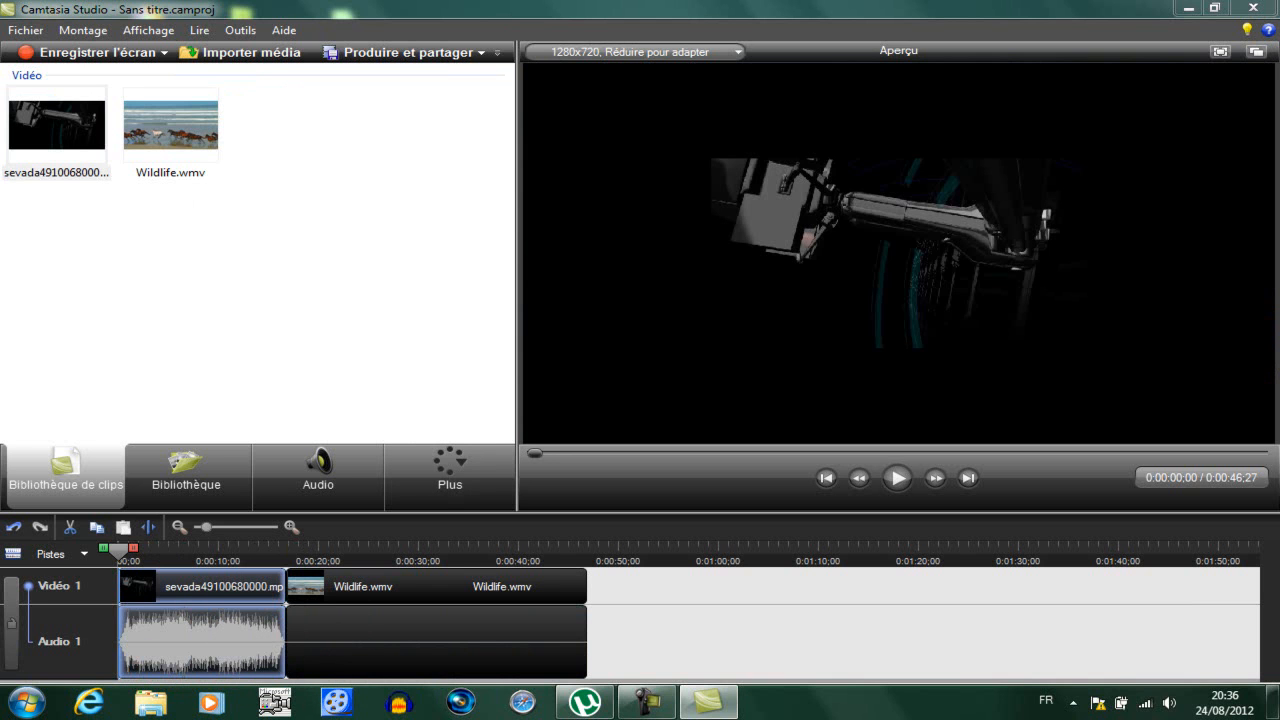
Preview the timeline from the first clip into Wildlife.wmv, and replay the point where the two clips meet
{"action": "left_click", "coordinate": [897, 478]}
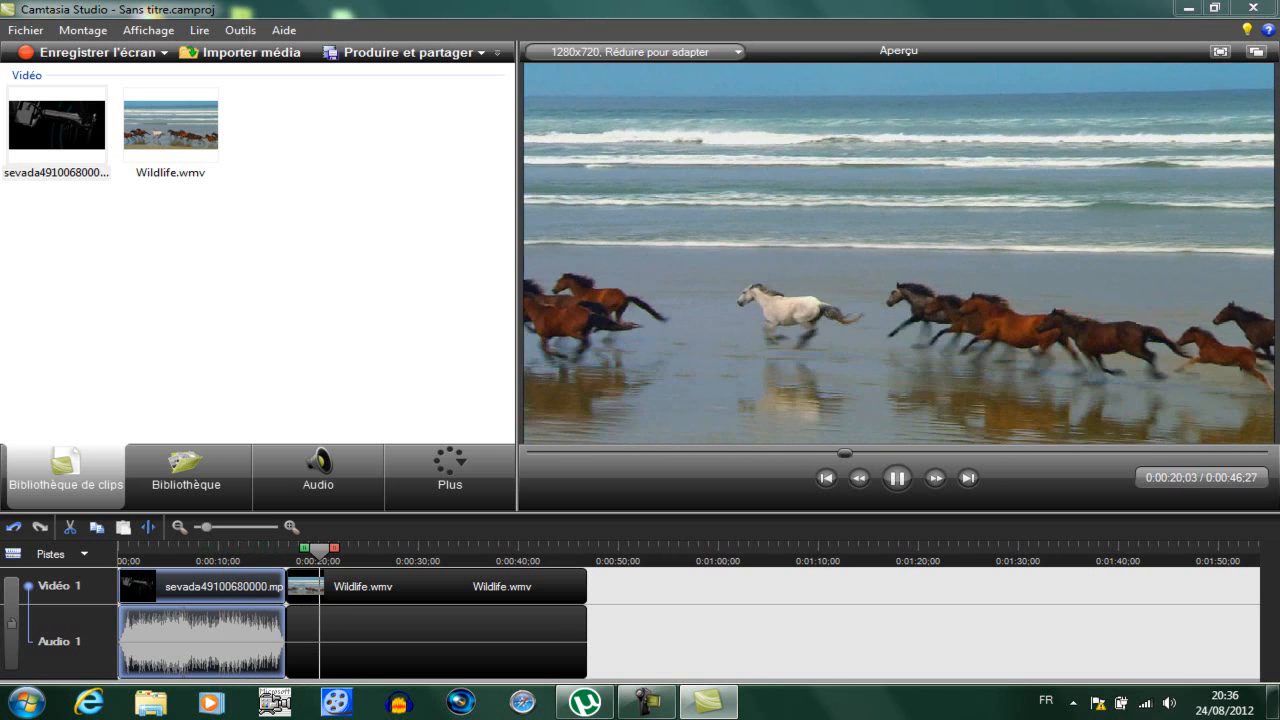
{"action": "key", "text": "space"}
{"action": "left_click", "coordinate": [203, 552]}
{"action": "left_click", "coordinate": [151, 552]}
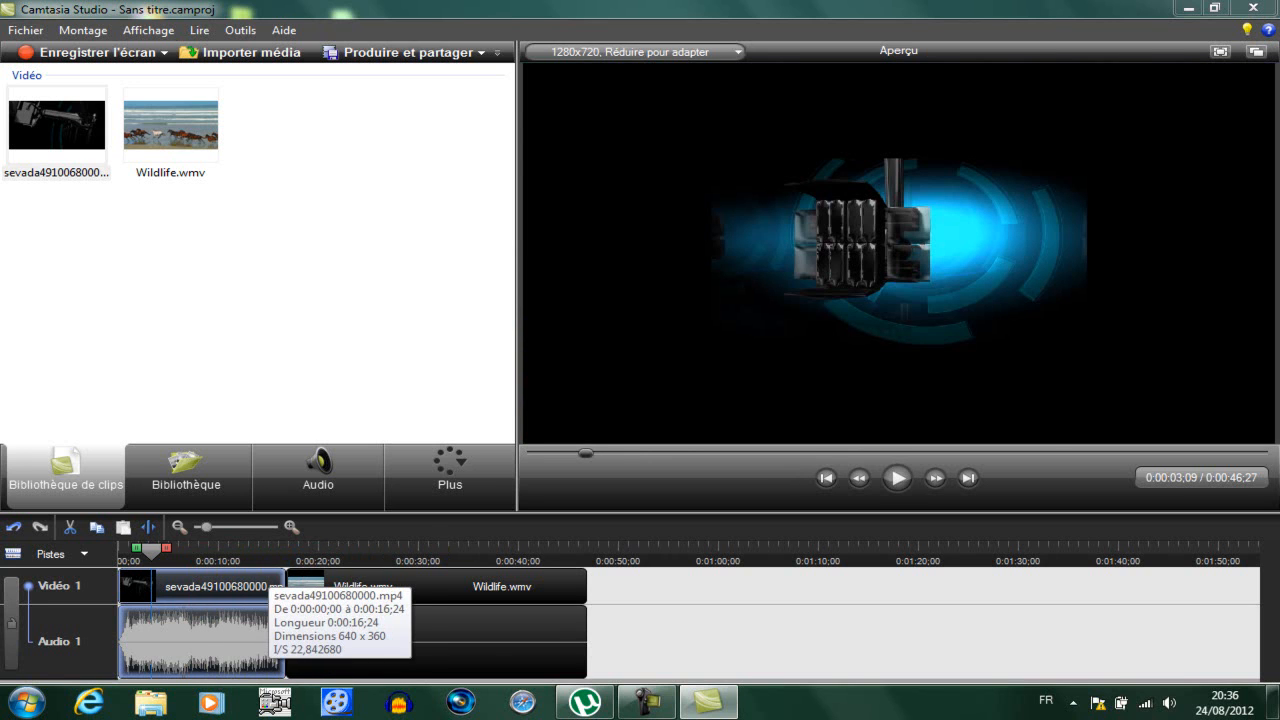
{"action": "left_click", "coordinate": [250, 552]}
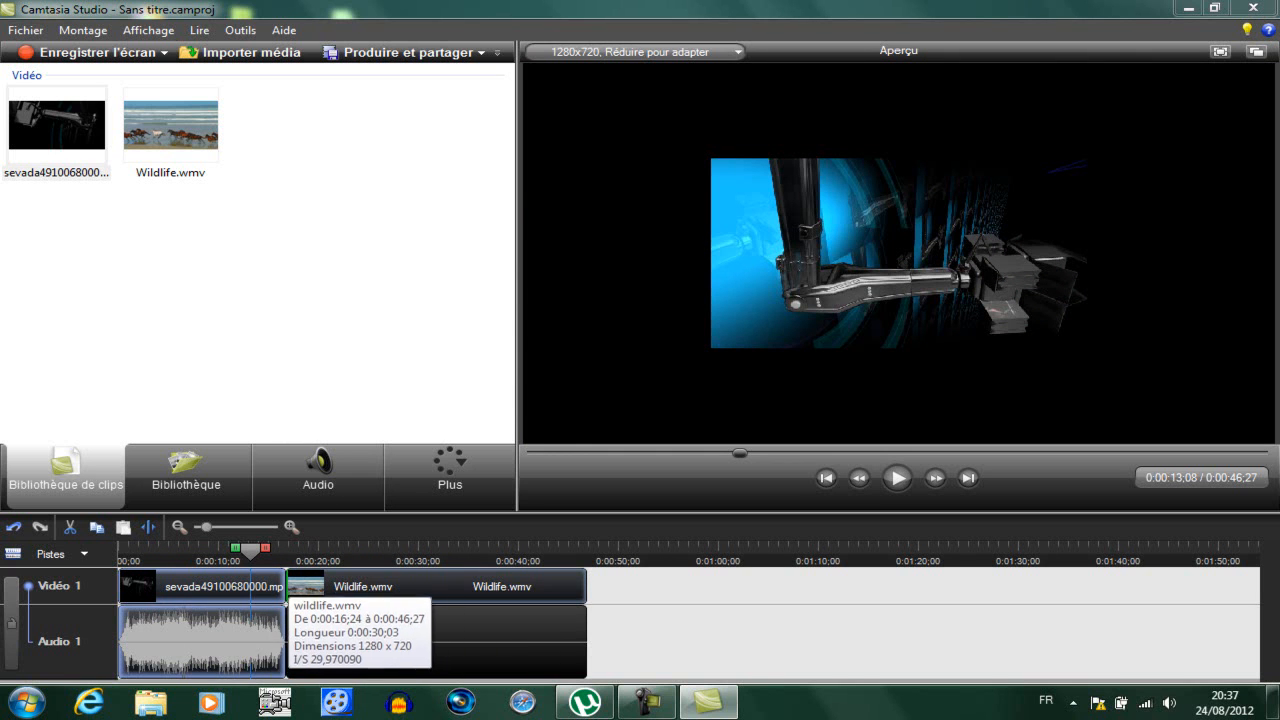
{"action": "left_click", "coordinate": [330, 625]}
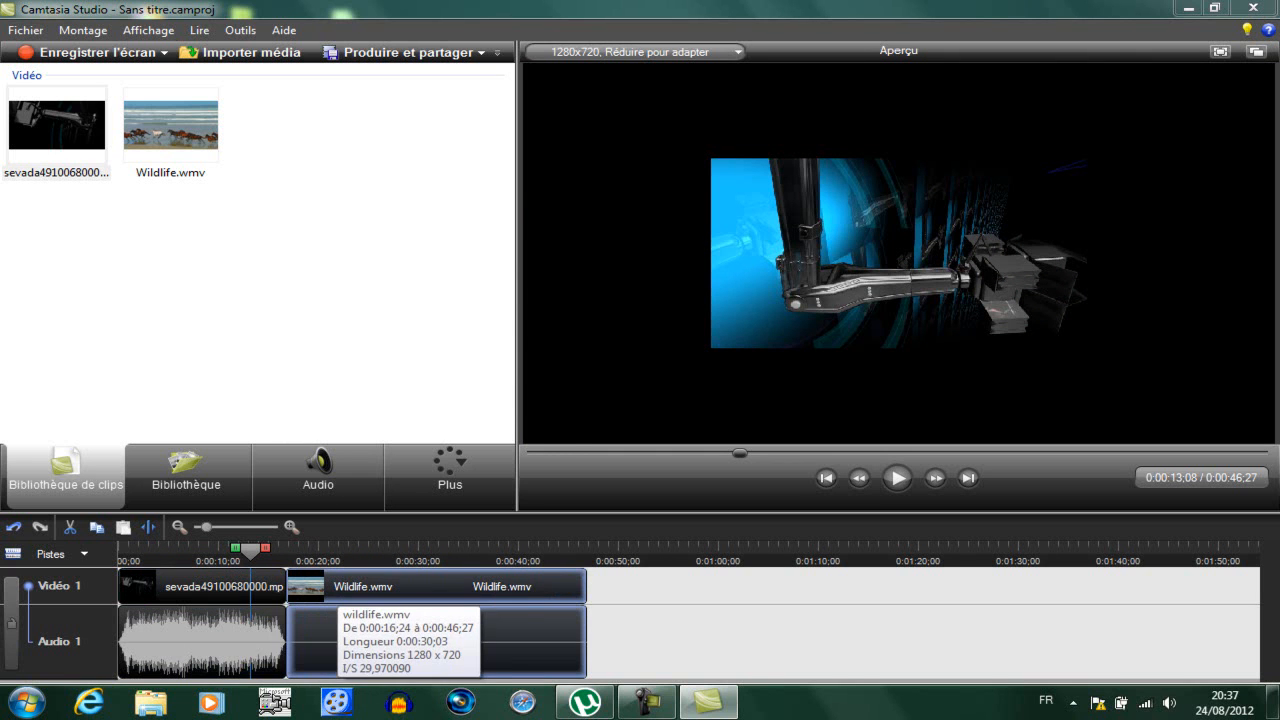
{"action": "left_click_drag", "start_coordinate": [250, 552], "coordinate": [285, 552]}
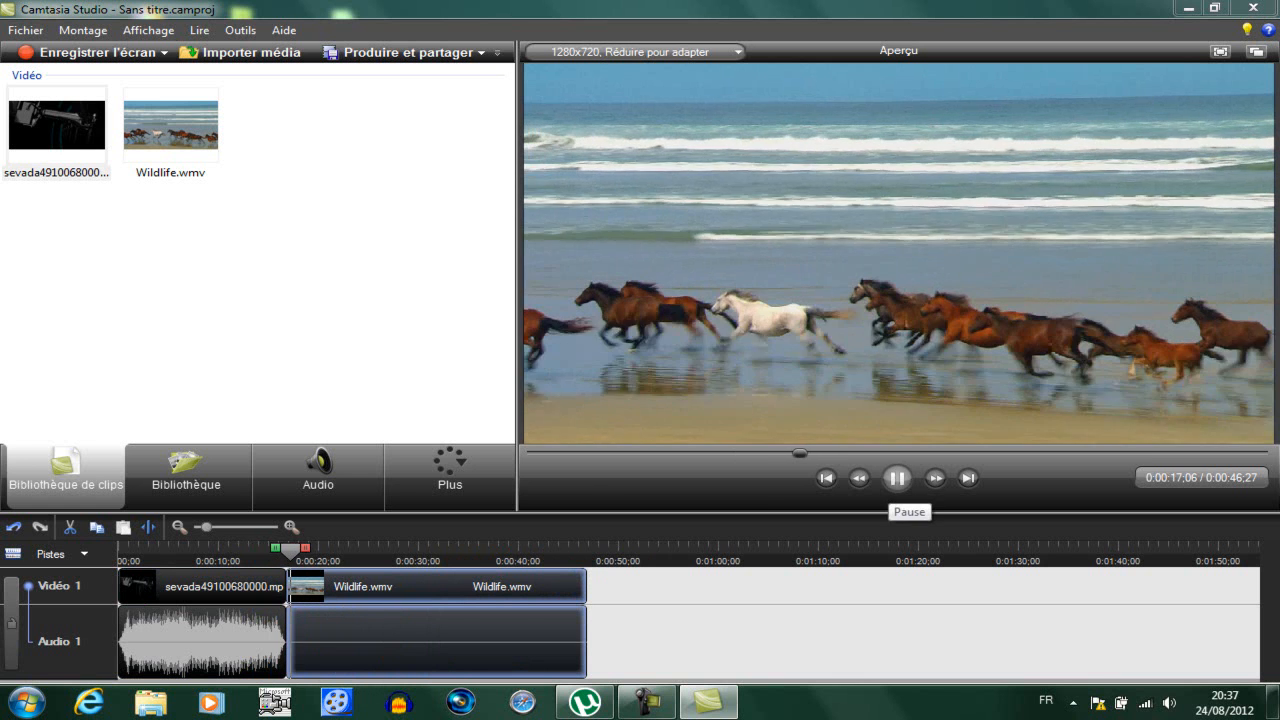
{"action": "left_click", "coordinate": [897, 478]}
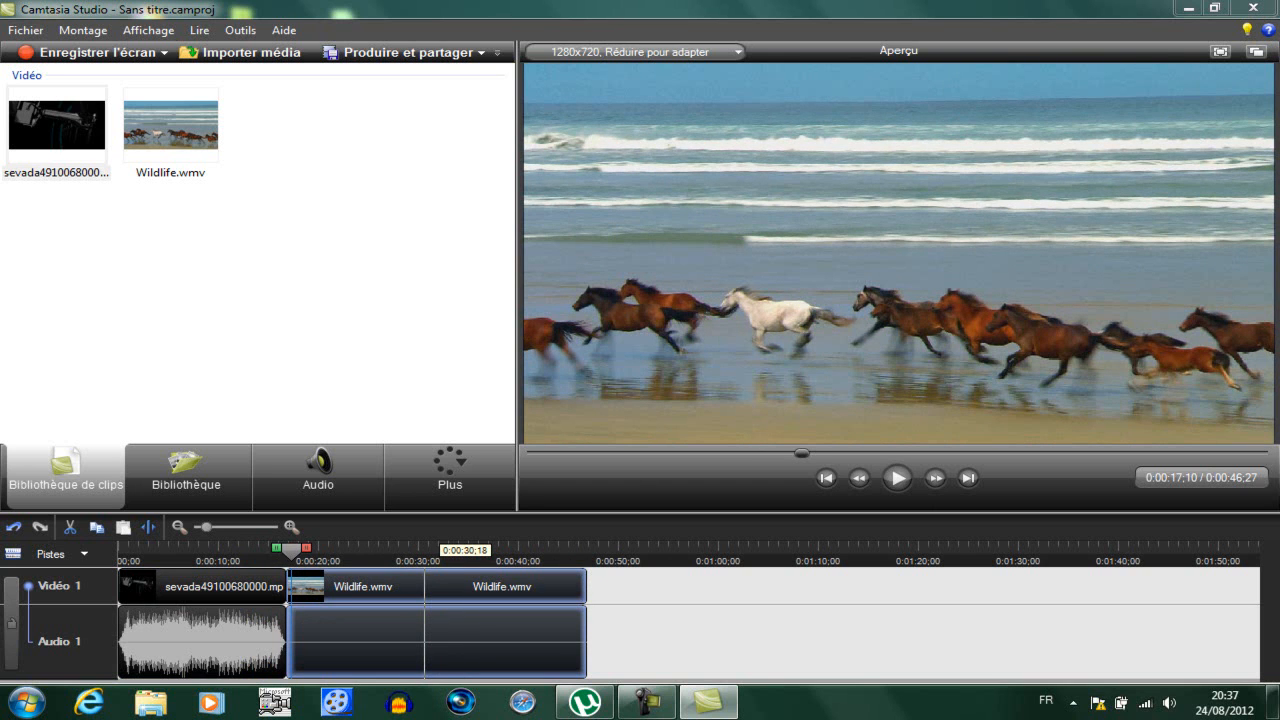
Lower the audio volume of the sevada49100680000.mp4 clip, preview it briefly and return the playhead near the start
{"action": "left_click", "coordinate": [150, 645]}
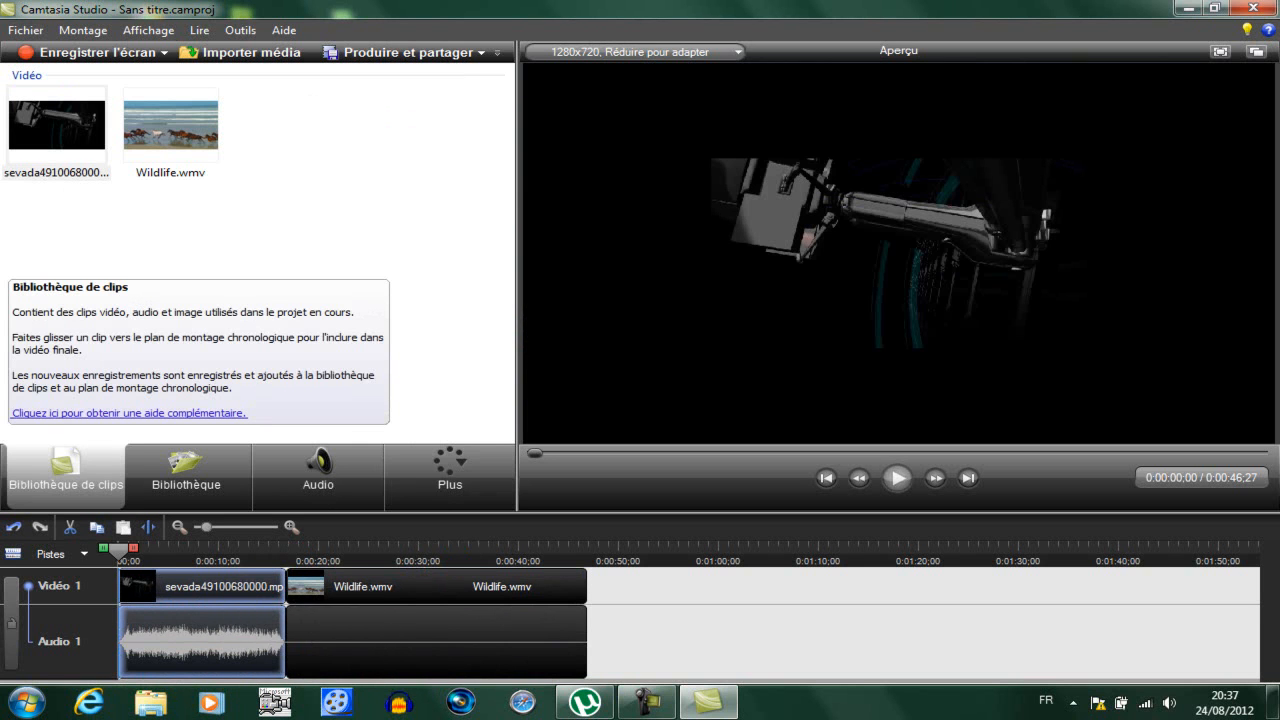
{"action": "left_click", "coordinate": [897, 478]}
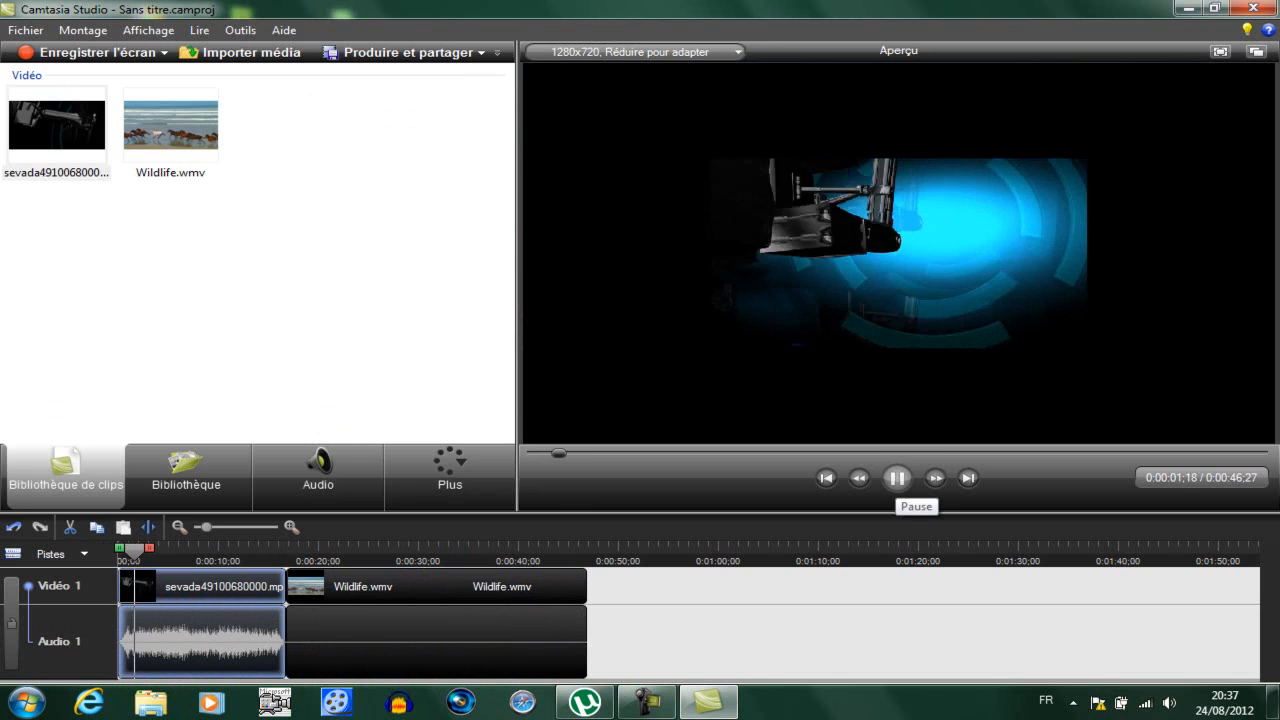
{"action": "left_click", "coordinate": [897, 478]}
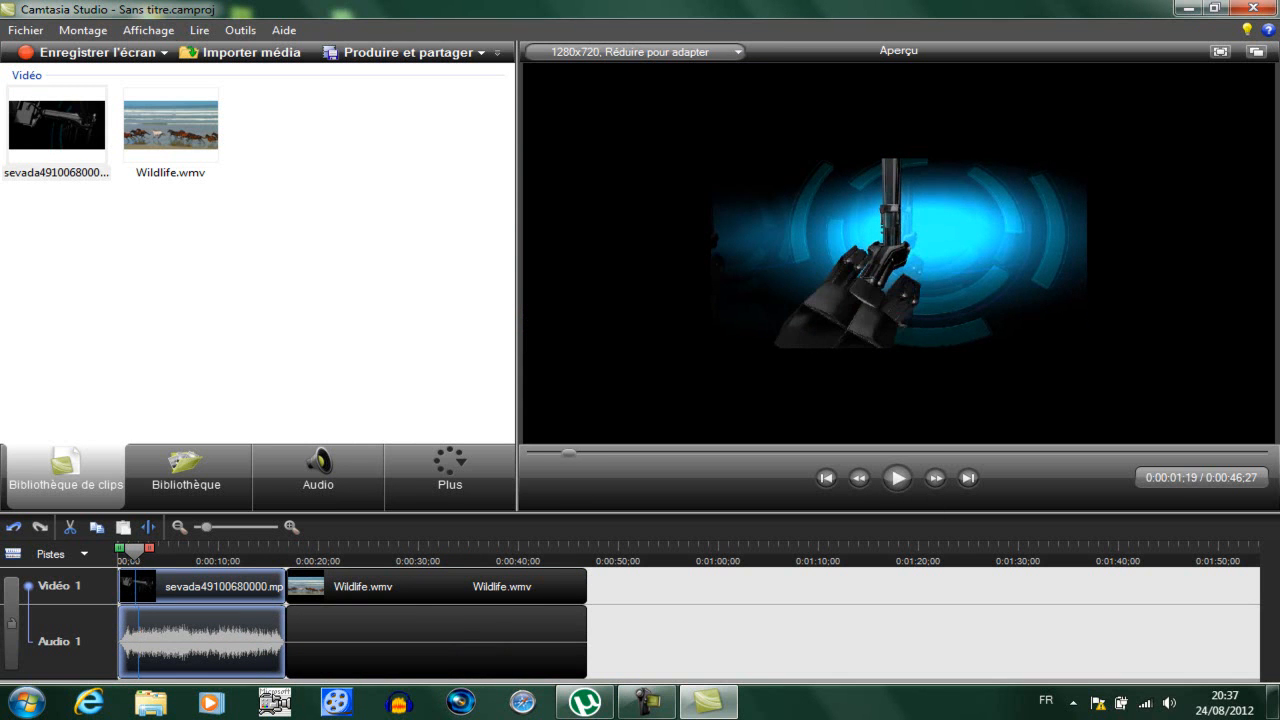
{"action": "left_click", "coordinate": [121, 550]}
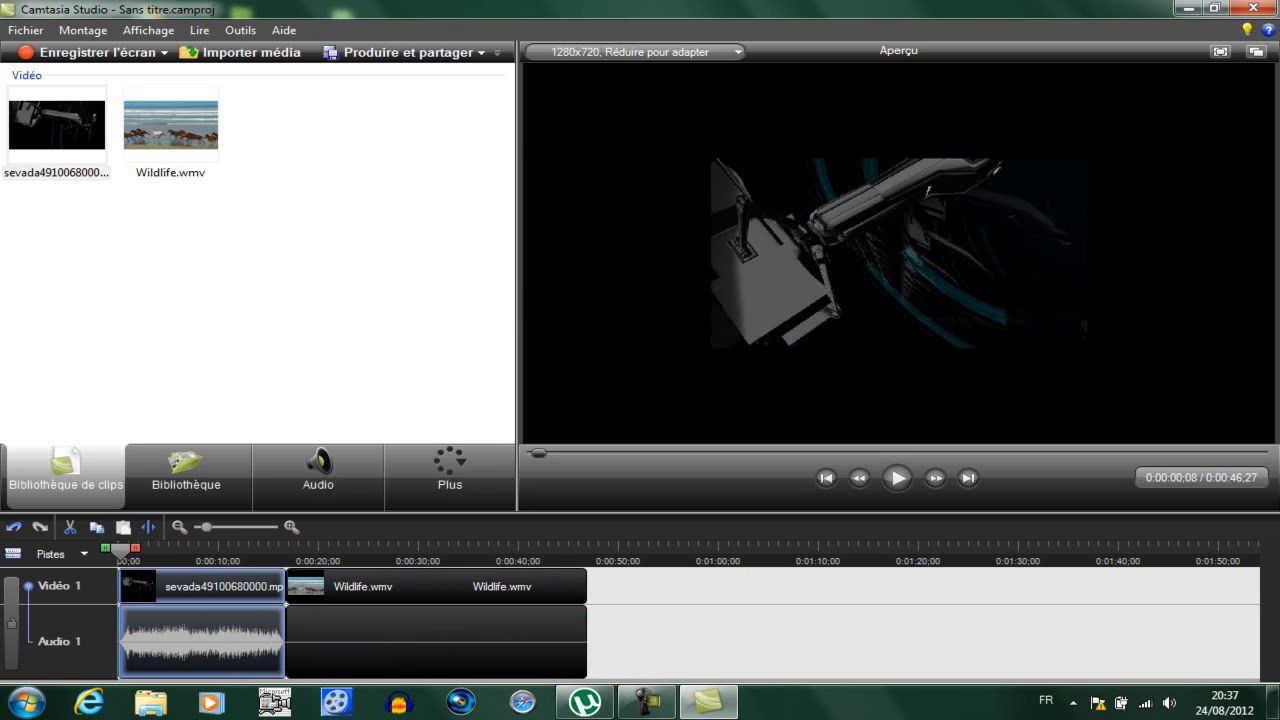
{"action": "left_click", "coordinate": [690, 51]}
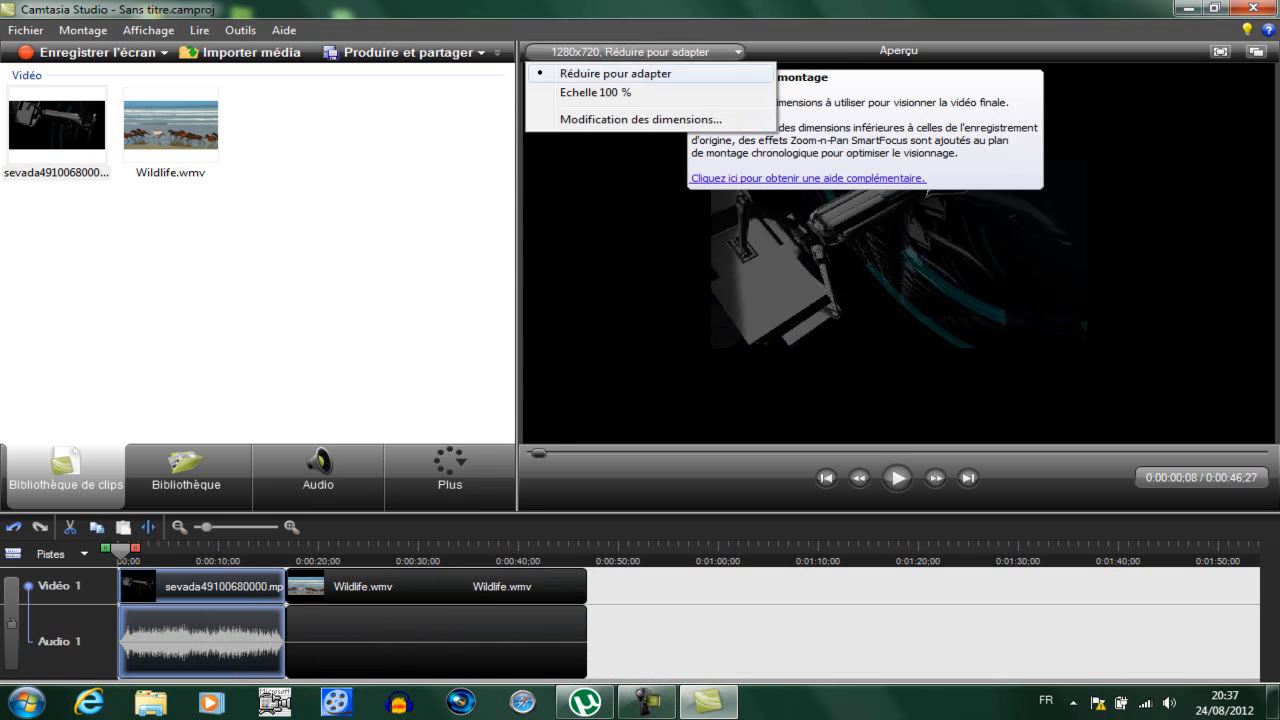
{"action": "left_click", "coordinate": [56, 125]}
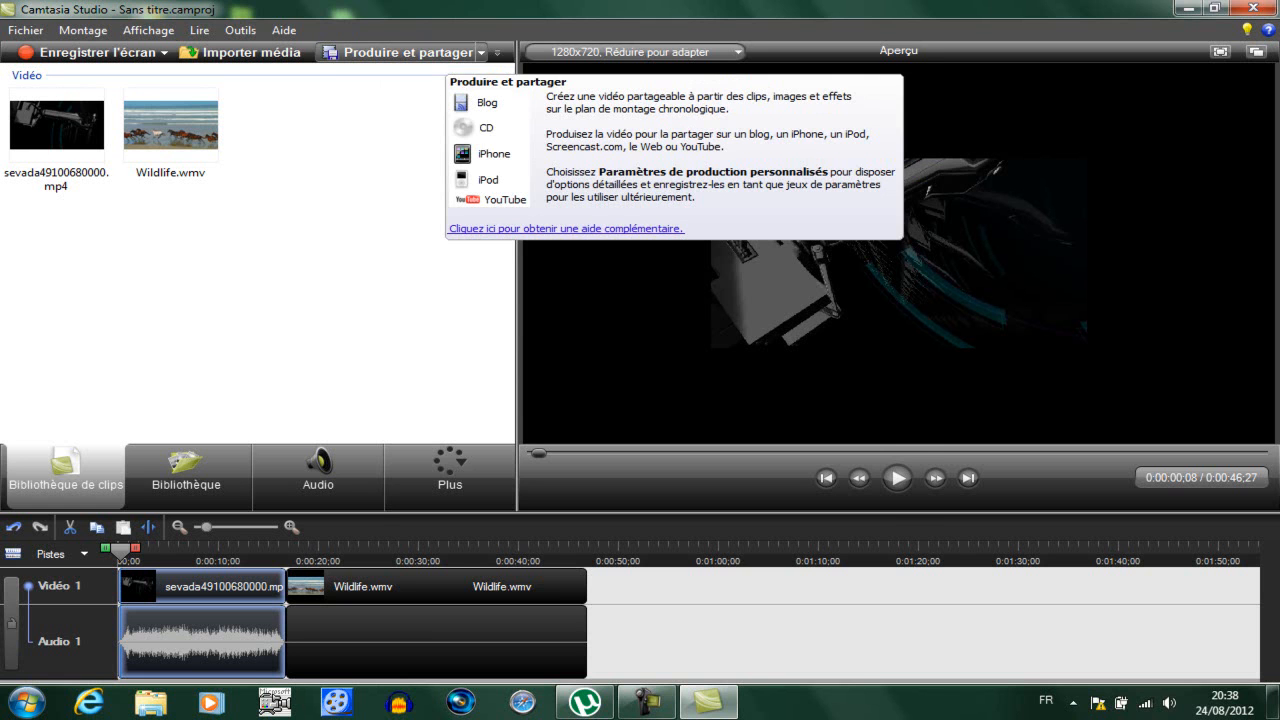
Start producing the video with the production wizard and choose the HD preset
{"action": "left_click", "coordinate": [400, 52]}
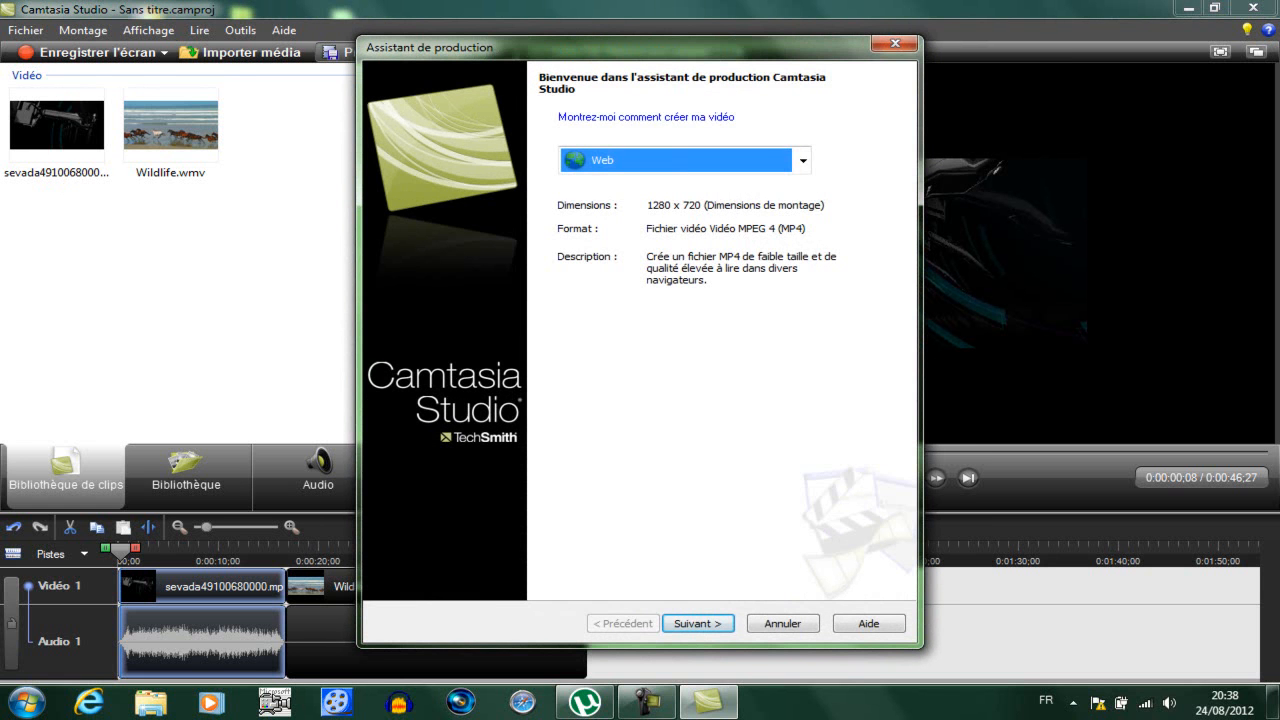
{"action": "left_click", "coordinate": [802, 160]}
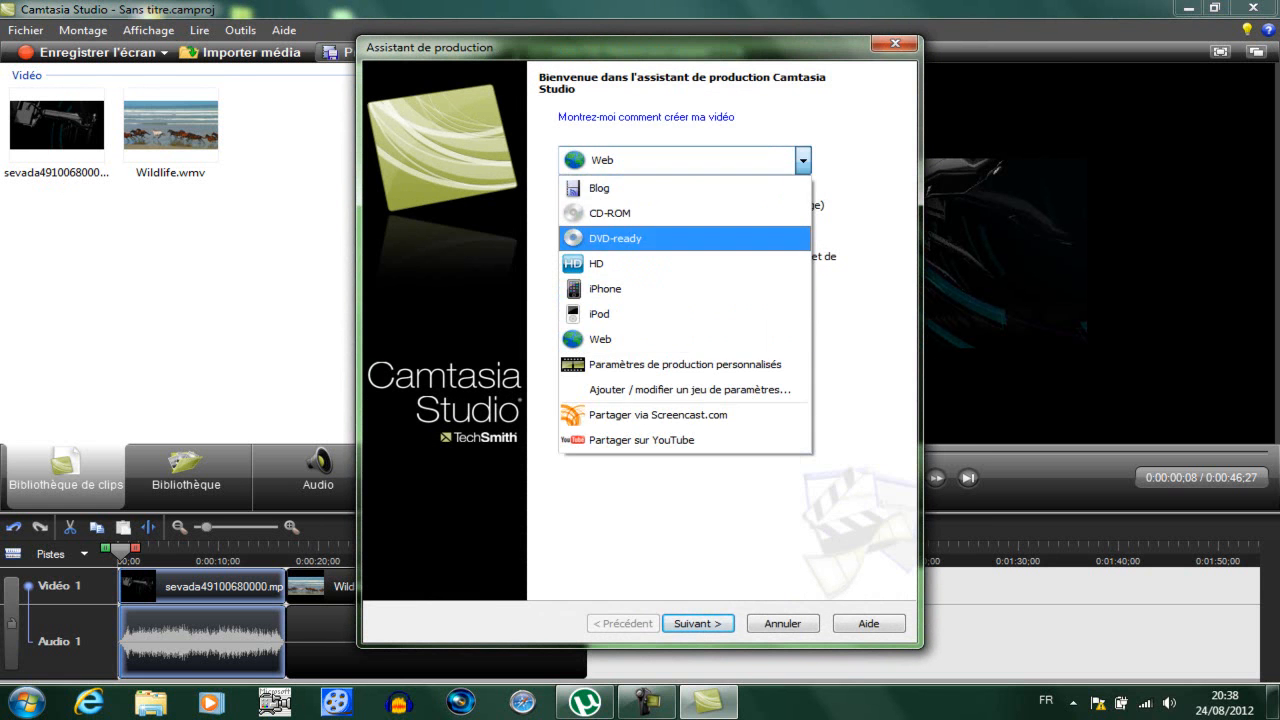
{"action": "key", "text": "Down"}
{"action": "key", "text": "Down"}
{"action": "key", "text": "Down"}
{"action": "key", "text": "Return"}
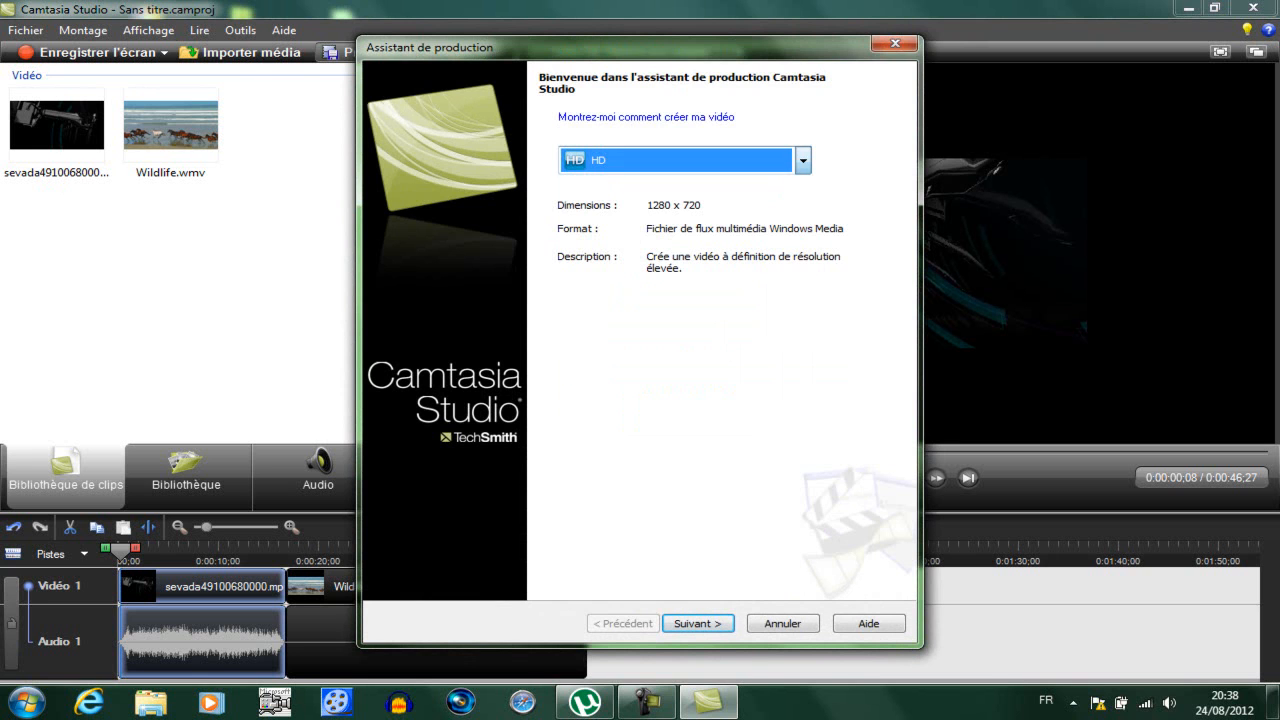
{"action": "key", "text": "alt+Down"}
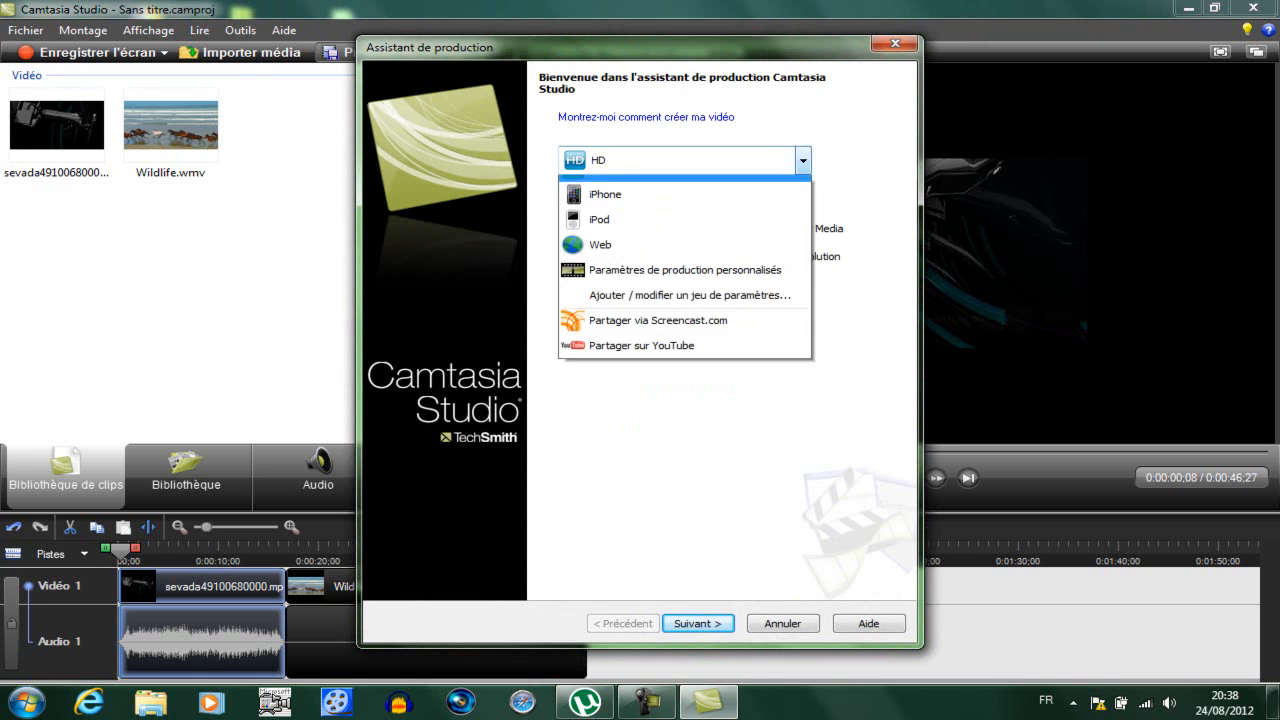
{"action": "key", "text": "Return"}
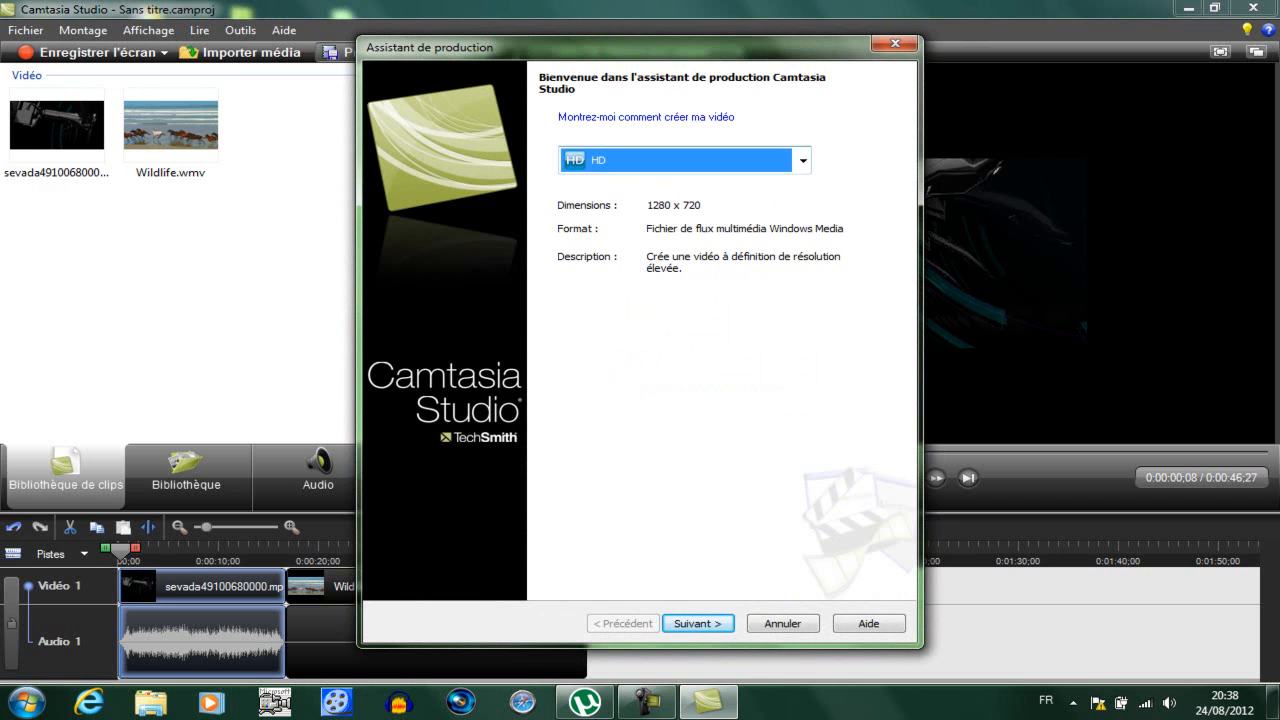
Open the HD production preset for editing and select WMV - Windows Media Video as its file format
{"action": "key", "text": "alt+Down"}
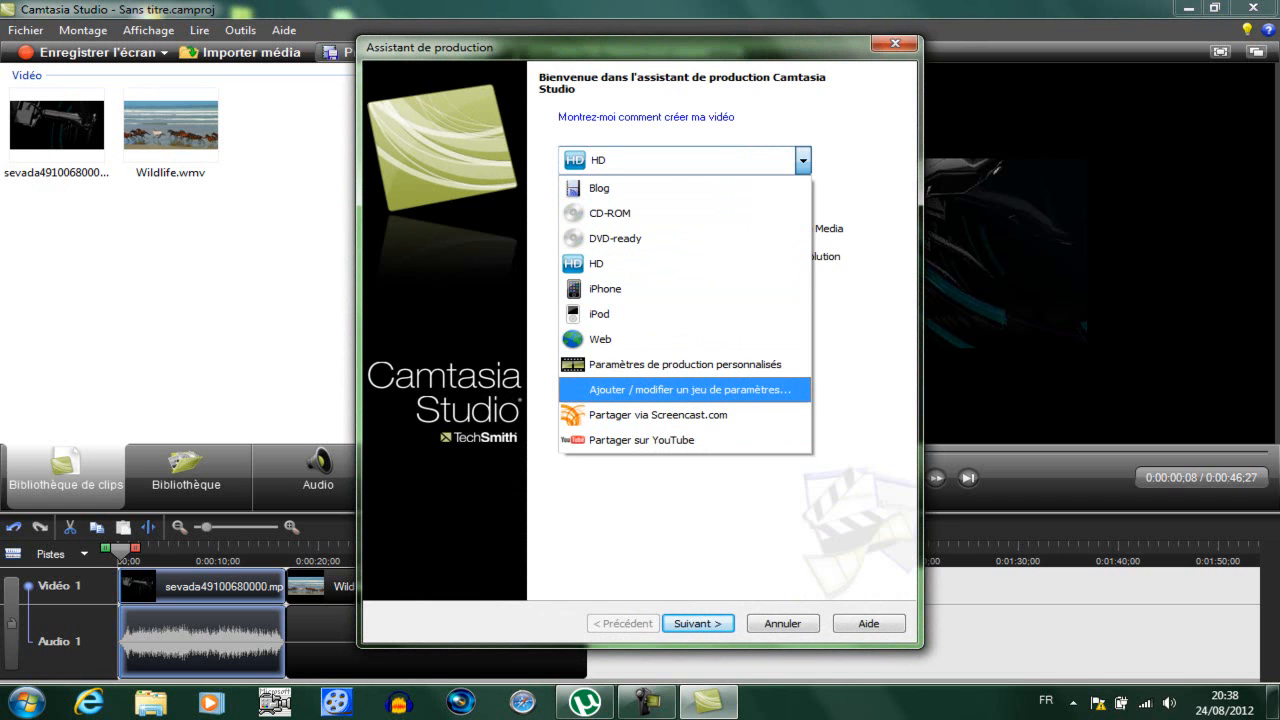
{"action": "key", "text": "Return"}
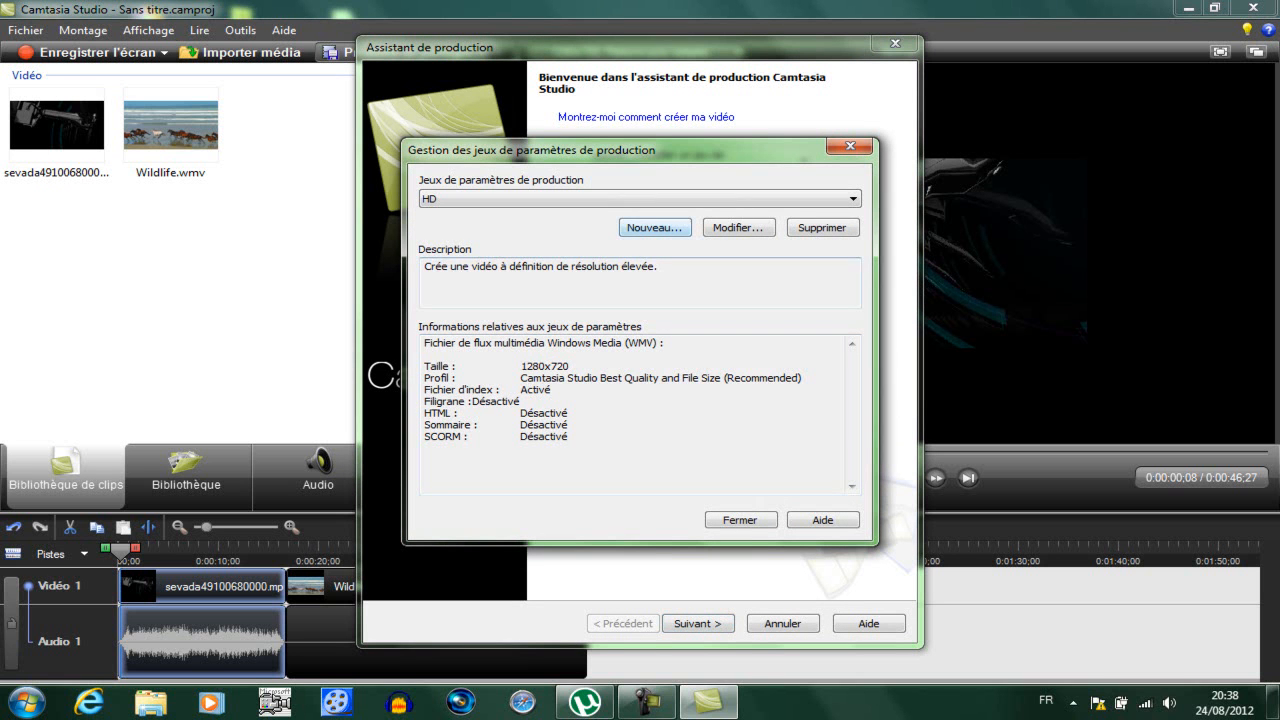
{"action": "key", "text": "alt+Down"}
{"action": "key", "text": "Escape"}
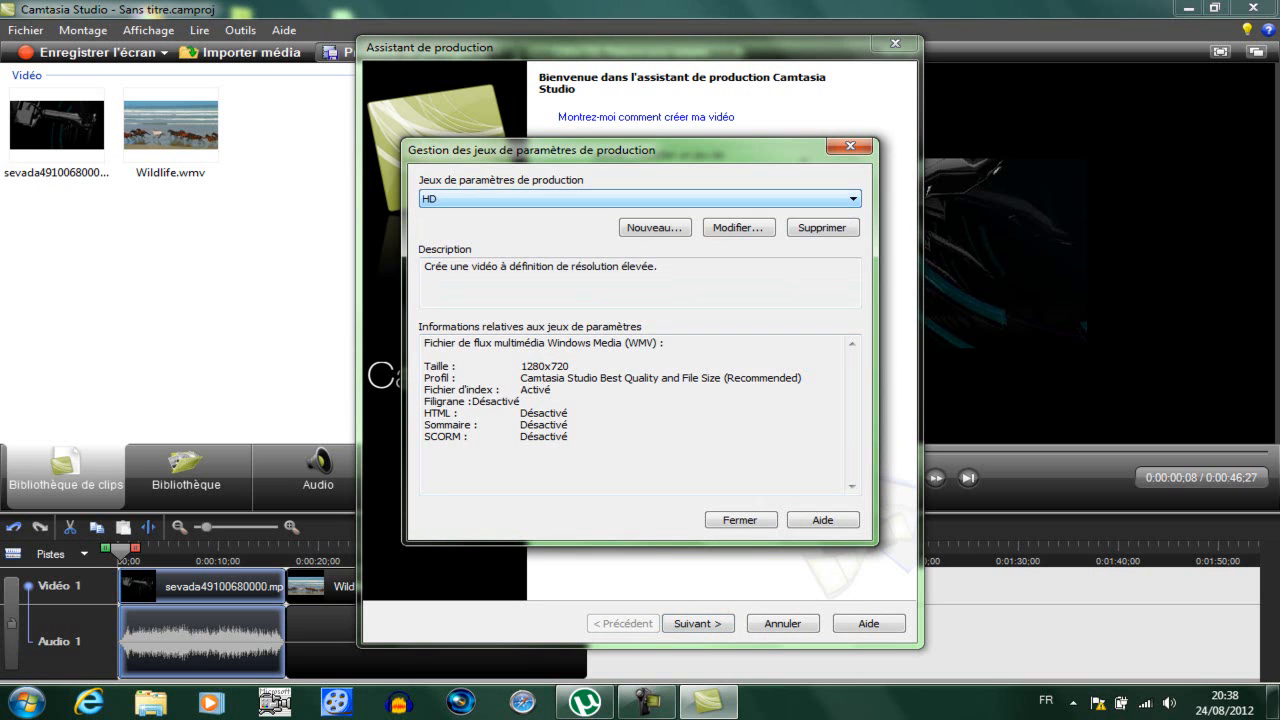
{"action": "key", "text": "alt+m"}
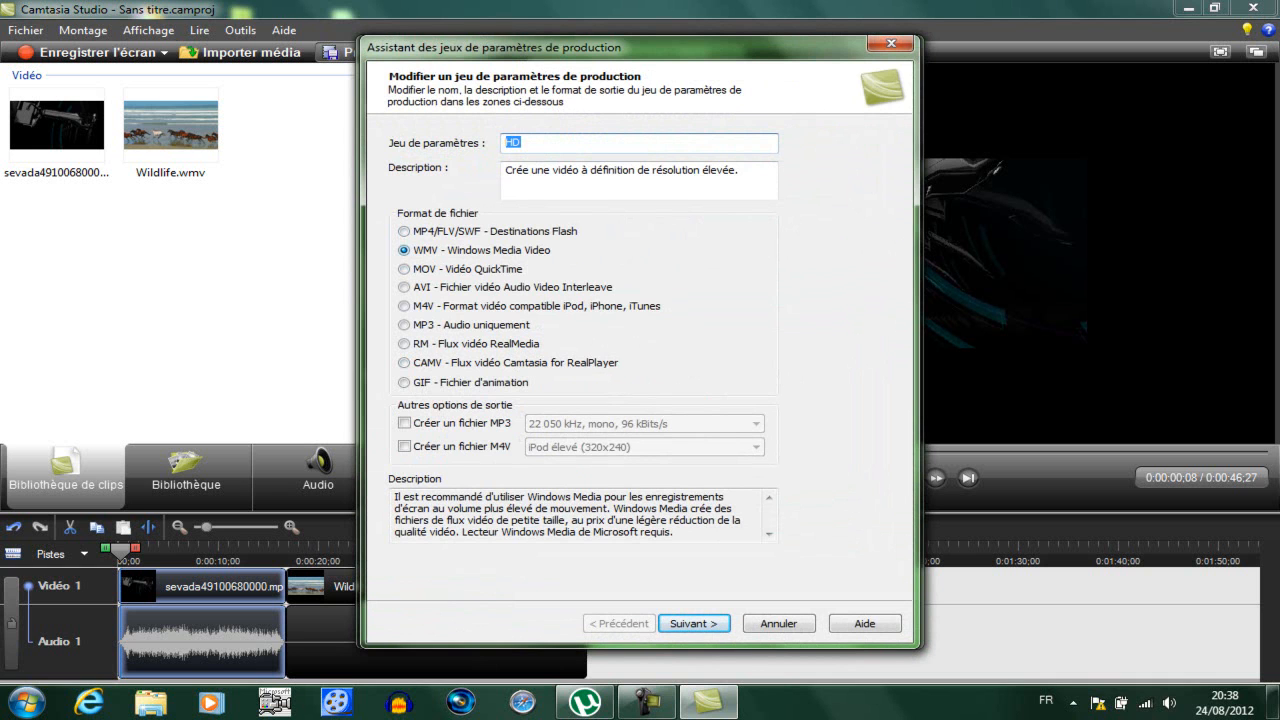
{"action": "left_click", "coordinate": [404, 269]}
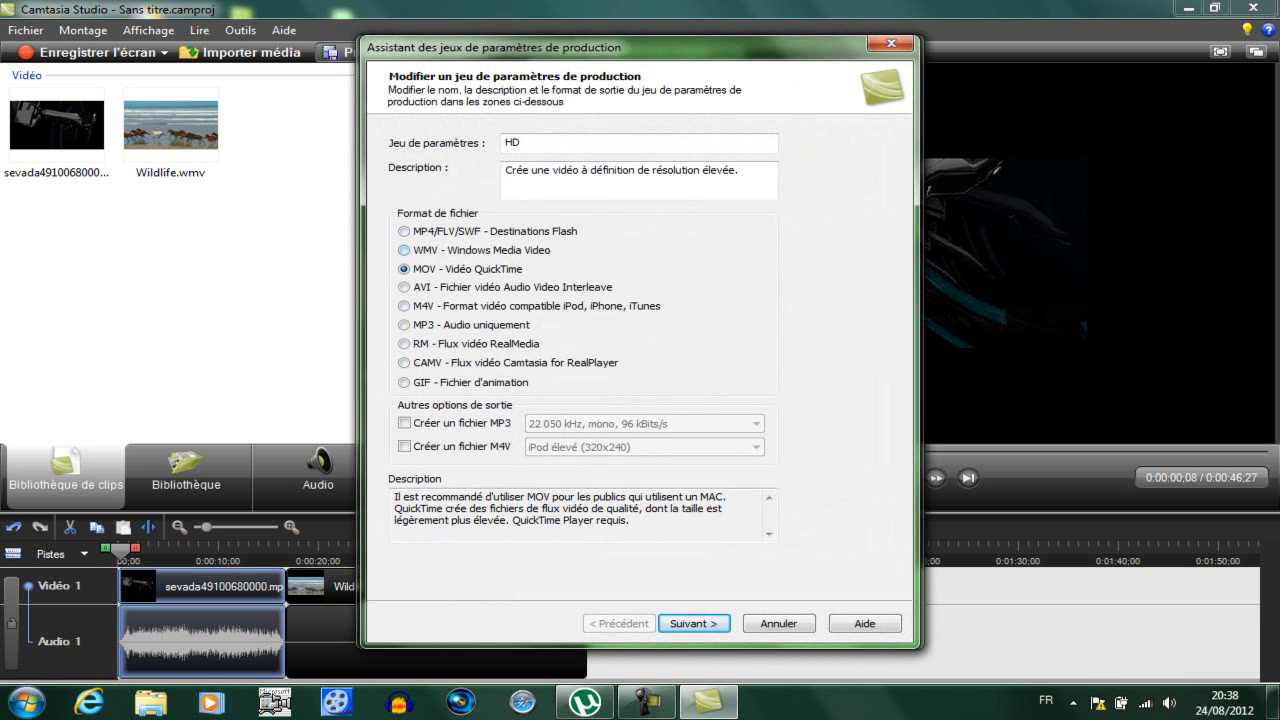
{"action": "left_click", "coordinate": [404, 250]}
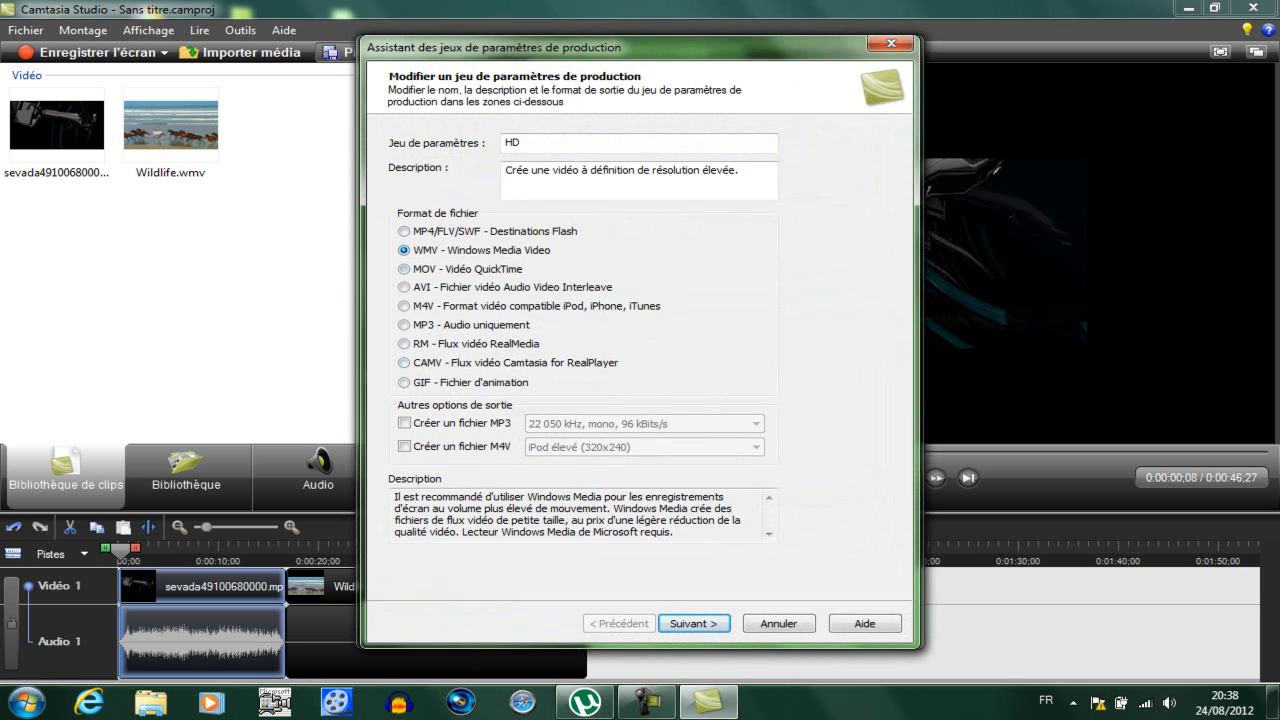
Finish the HD preset with WMV format, the Camtasia Studio Best Quality and File Size profile and a custom size of 1280 x 720
{"action": "left_click", "coordinate": [404, 269]}
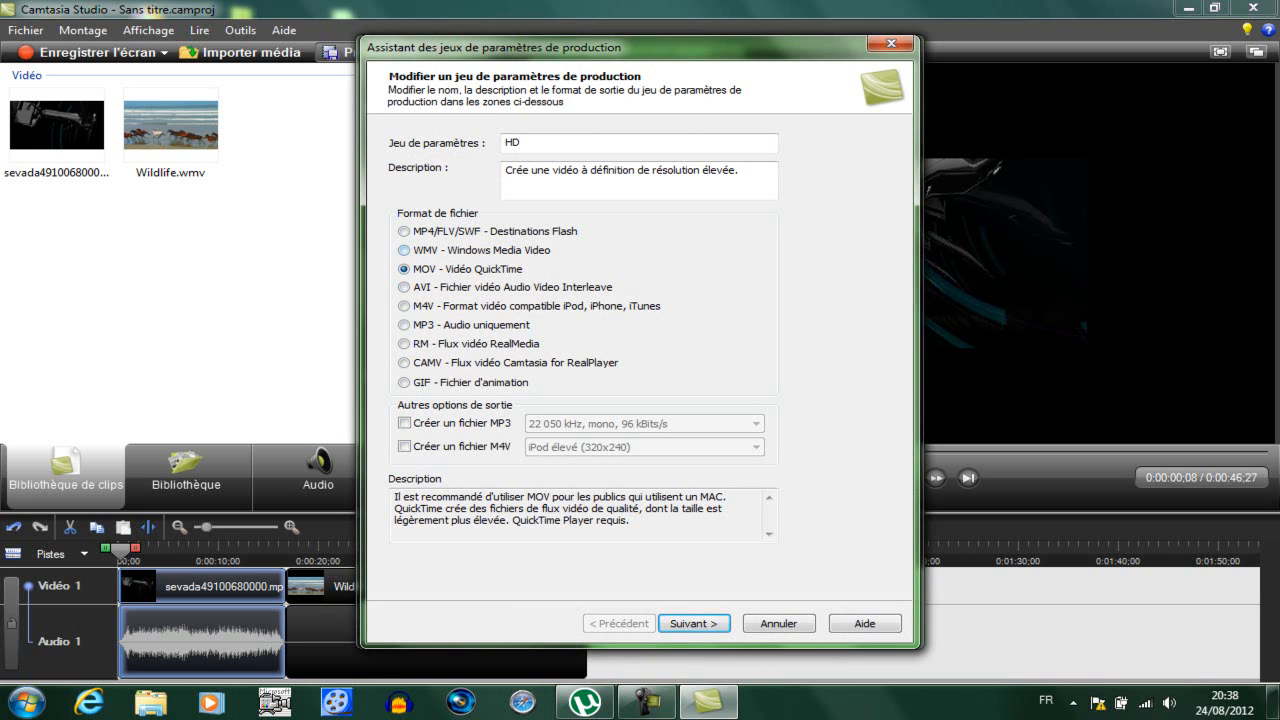
{"action": "left_click", "coordinate": [404, 250]}
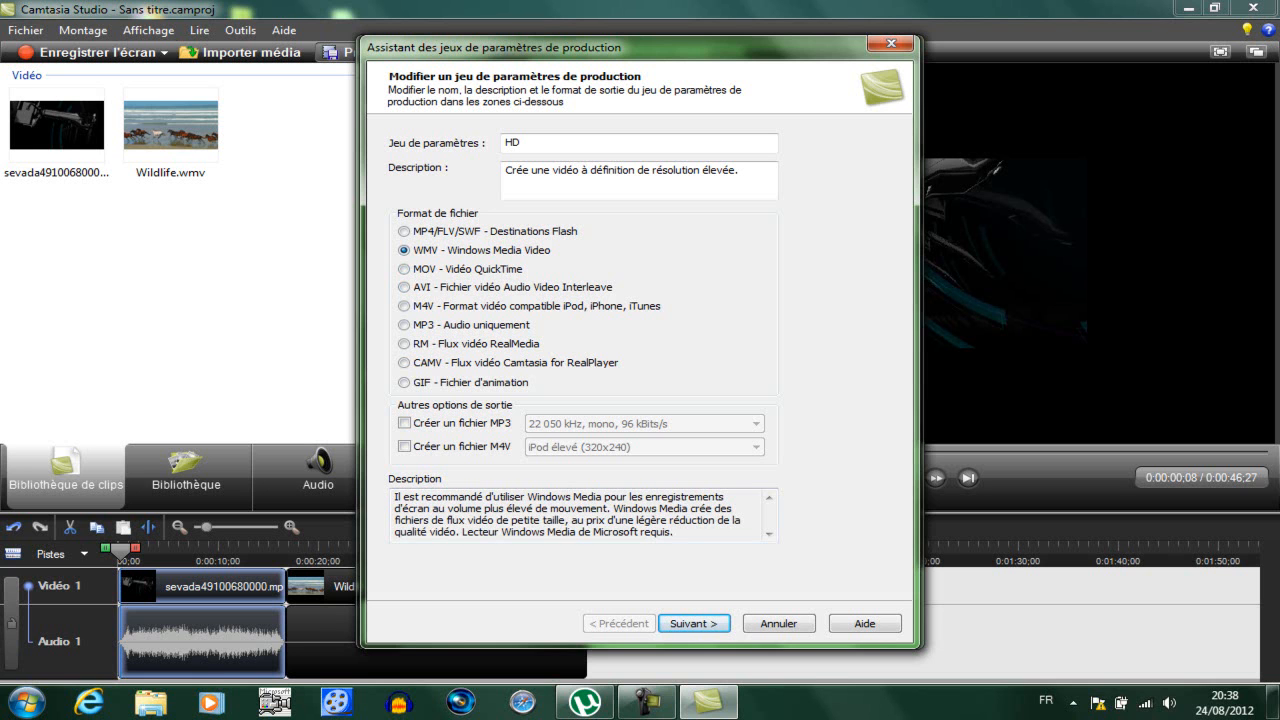
{"action": "key", "text": "Return"}
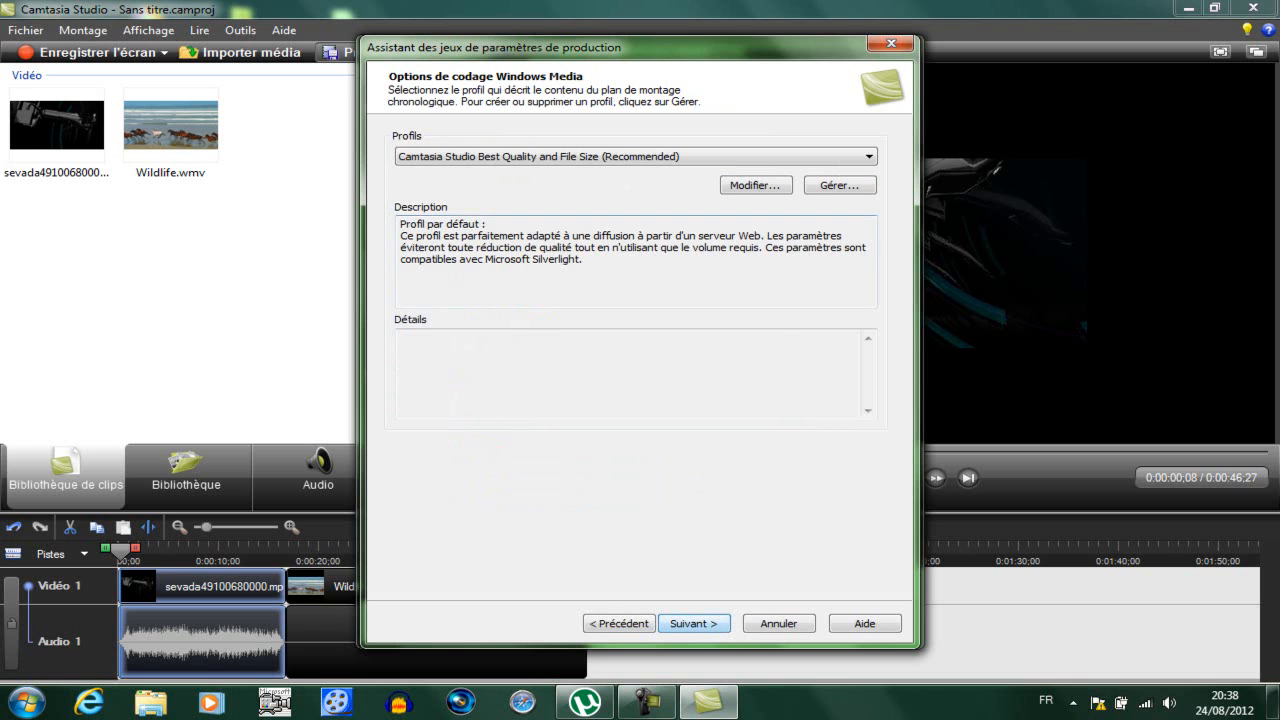
{"action": "key", "text": "alt+Down"}
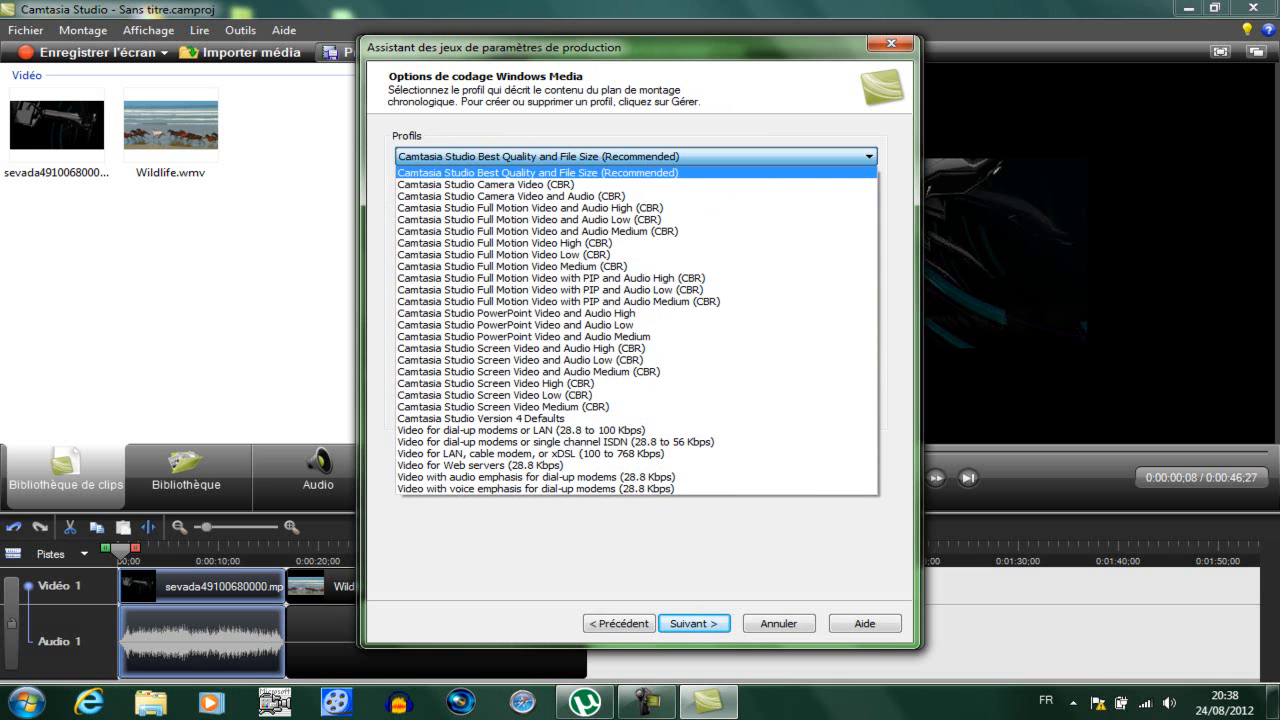
{"action": "key", "text": "Escape"}
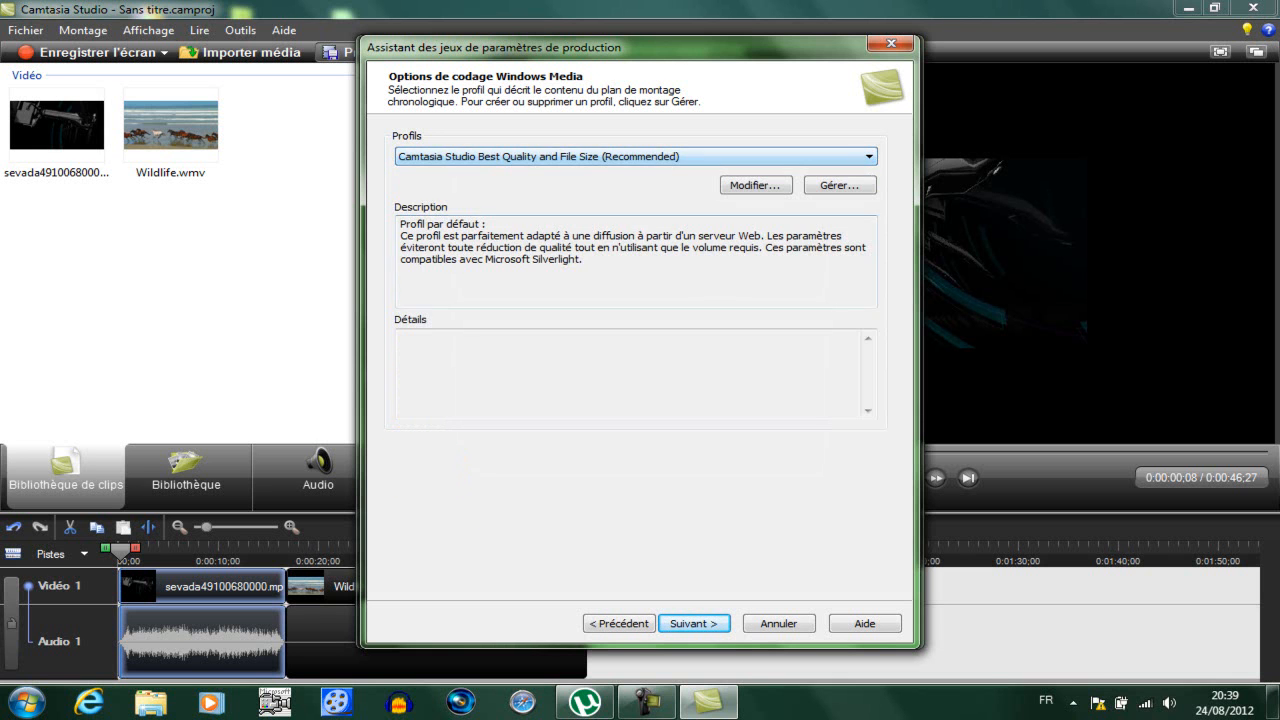
{"action": "key", "text": "Return"}
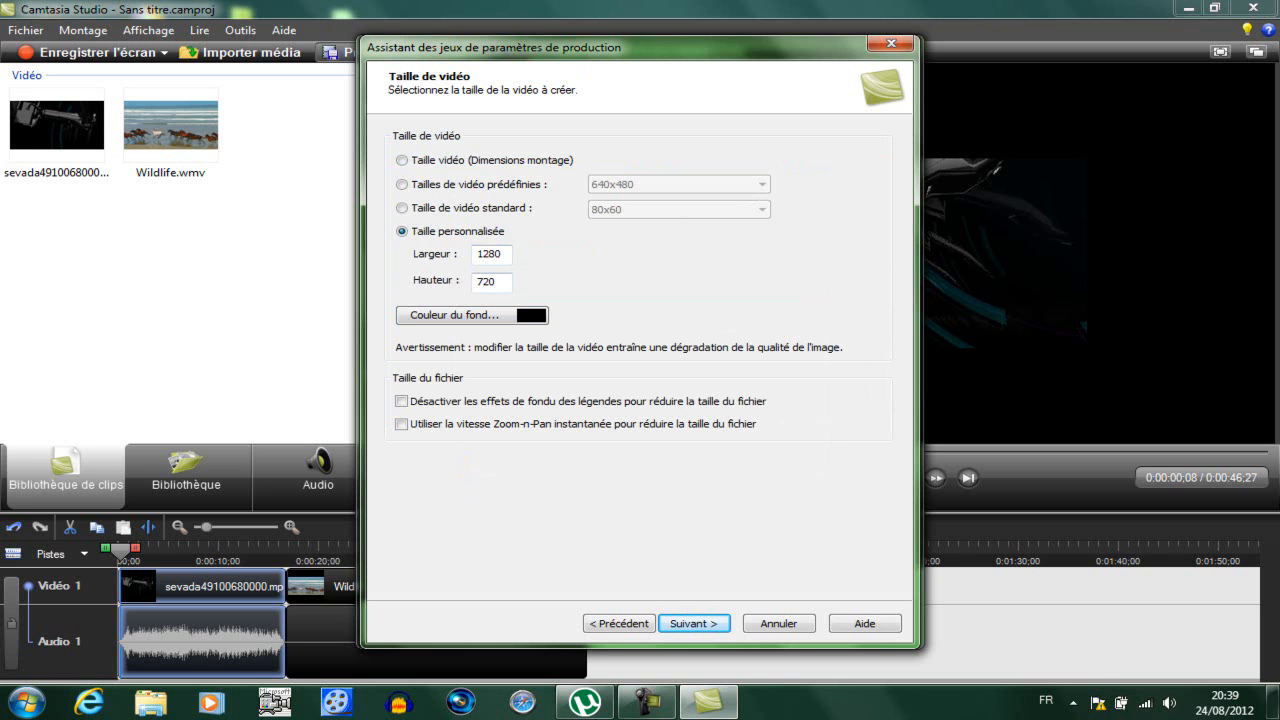
{"action": "key", "text": "Return"}
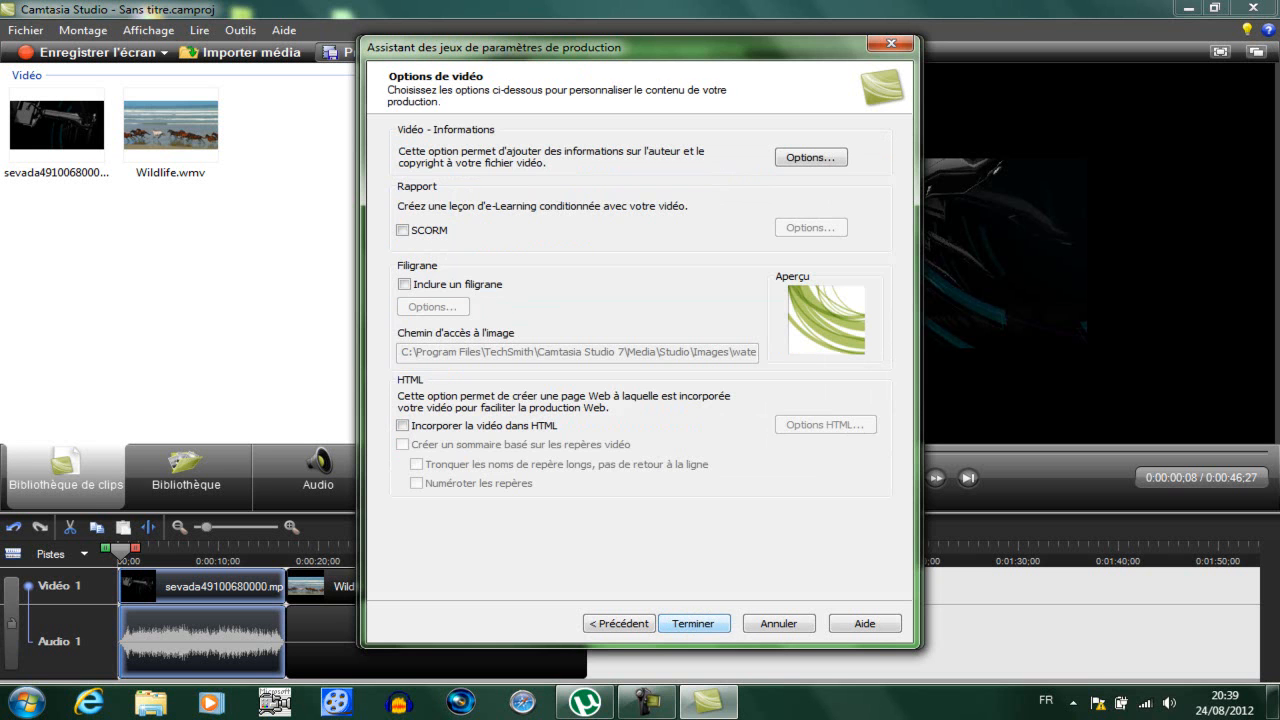
{"action": "key", "text": "Return"}
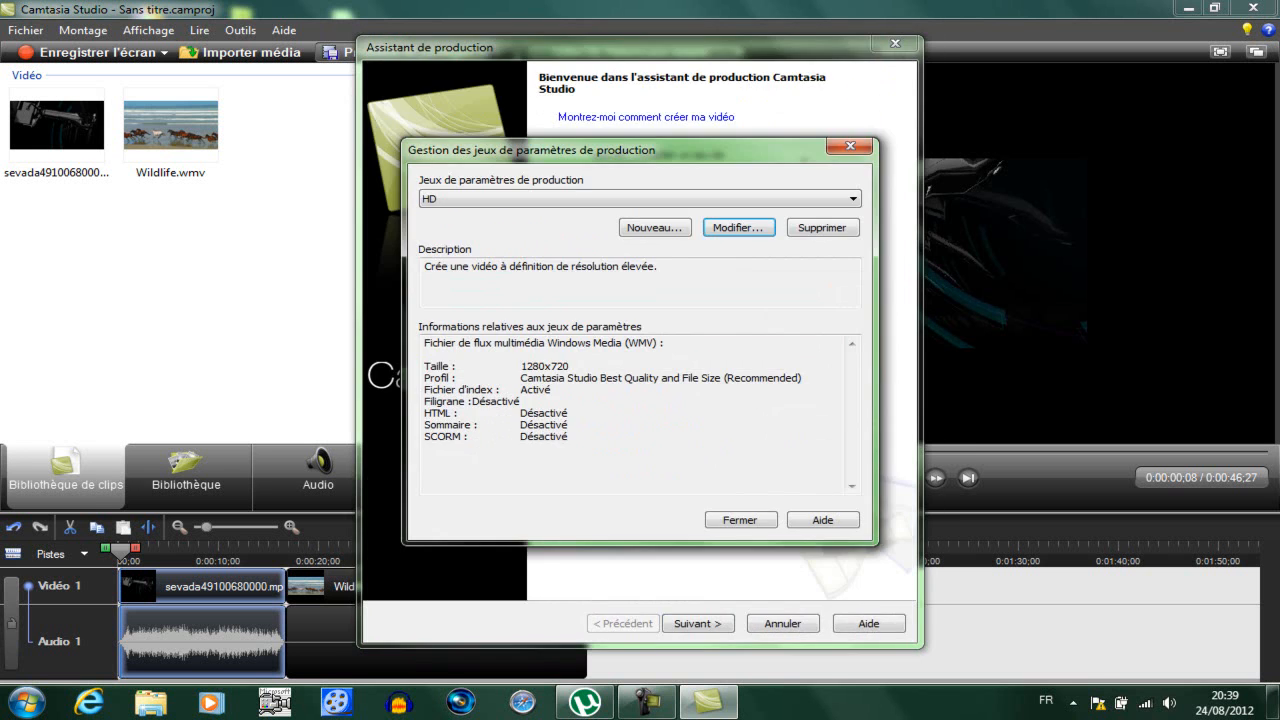
{"action": "key", "text": "Escape"}
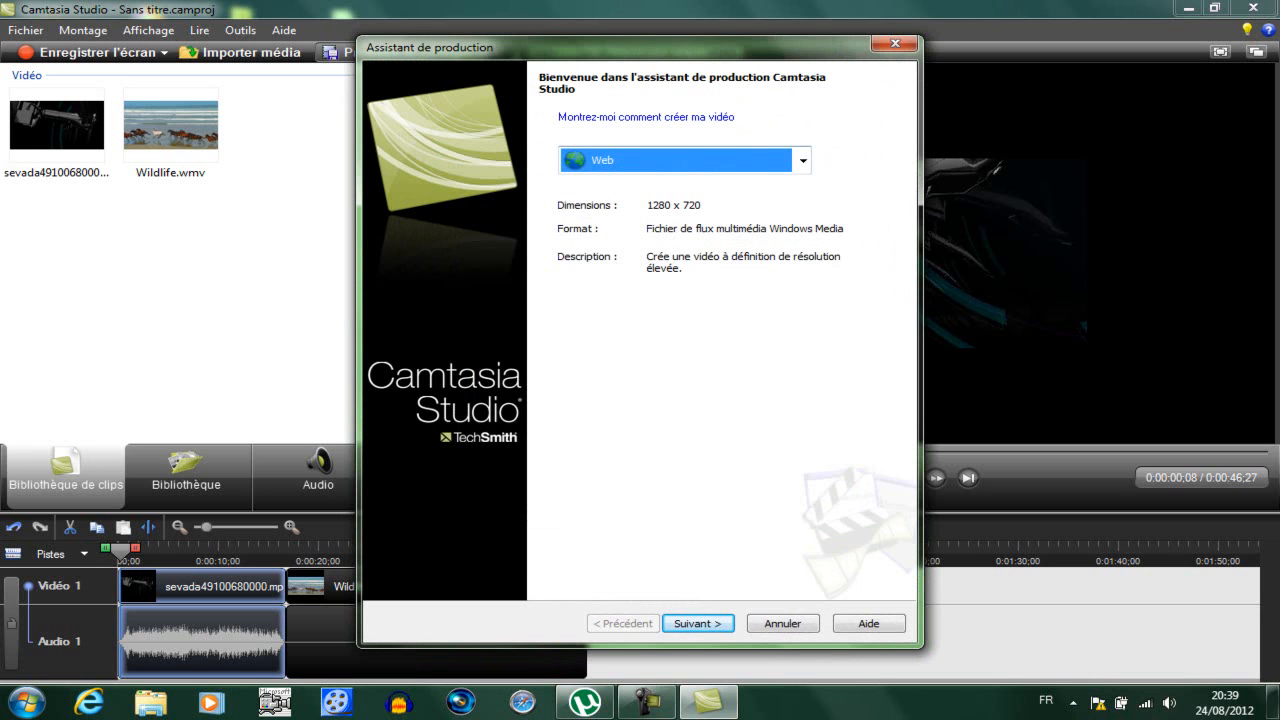
Select the HD preset for the production and continue to the file name and folder settings
{"action": "left_click", "coordinate": [802, 160]}
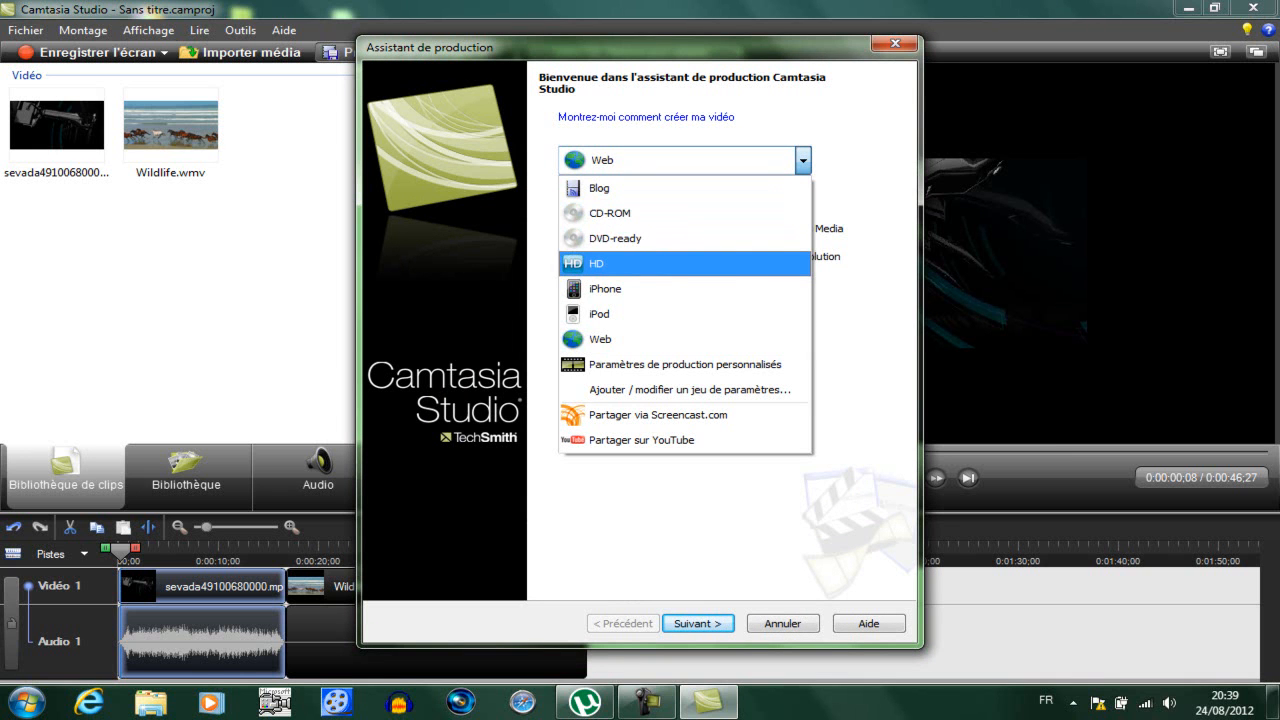
{"action": "left_click", "coordinate": [600, 263]}
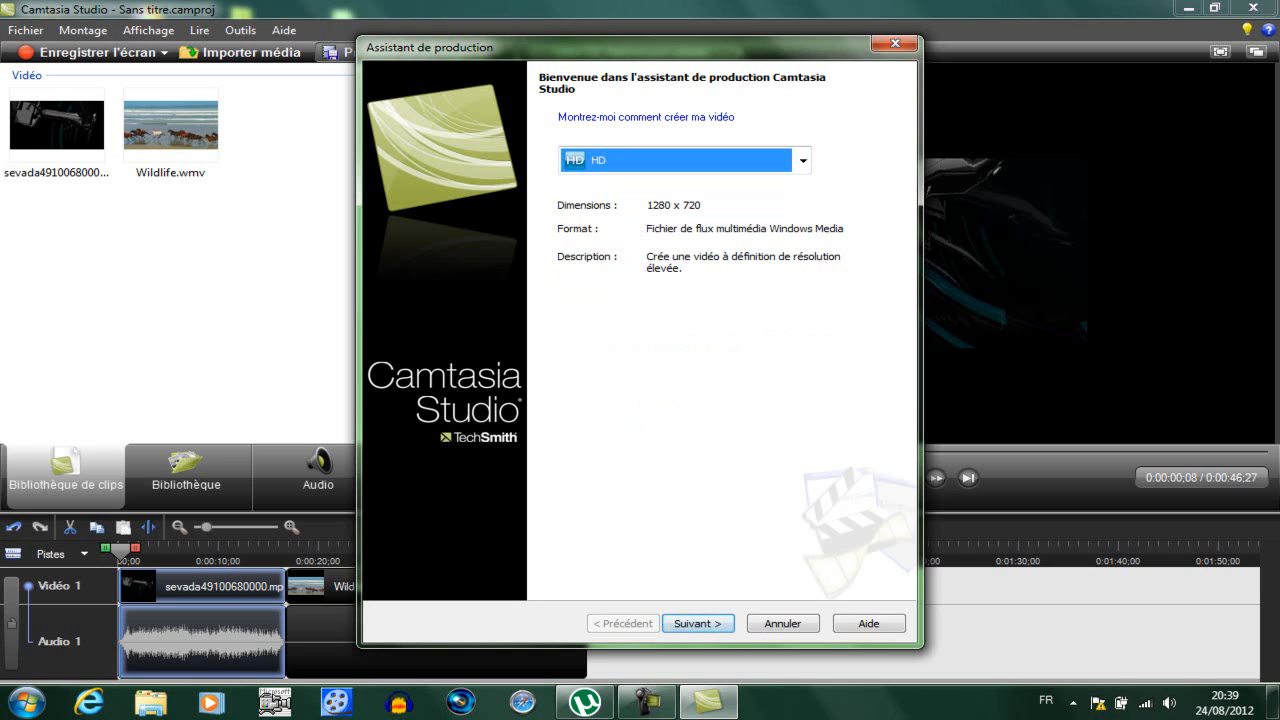
{"action": "left_click", "coordinate": [698, 623]}
Name the production "test video", turn off playing the video after production and start rendering
{"action": "type", "text": "Sans titre"}
{"action": "key", "text": "ctrl+shift+Left"}
{"action": "type", "text": "."}
{"action": "key", "text": "BackSpace"}
{"action": "key", "text": "BackSpace"}
{"action": "key", "text": "BackSpace"}
{"action": "key", "text": "BackSpace"}
{"action": "key", "text": "BackSpace"}
{"action": "key", "text": "BackSpace"}
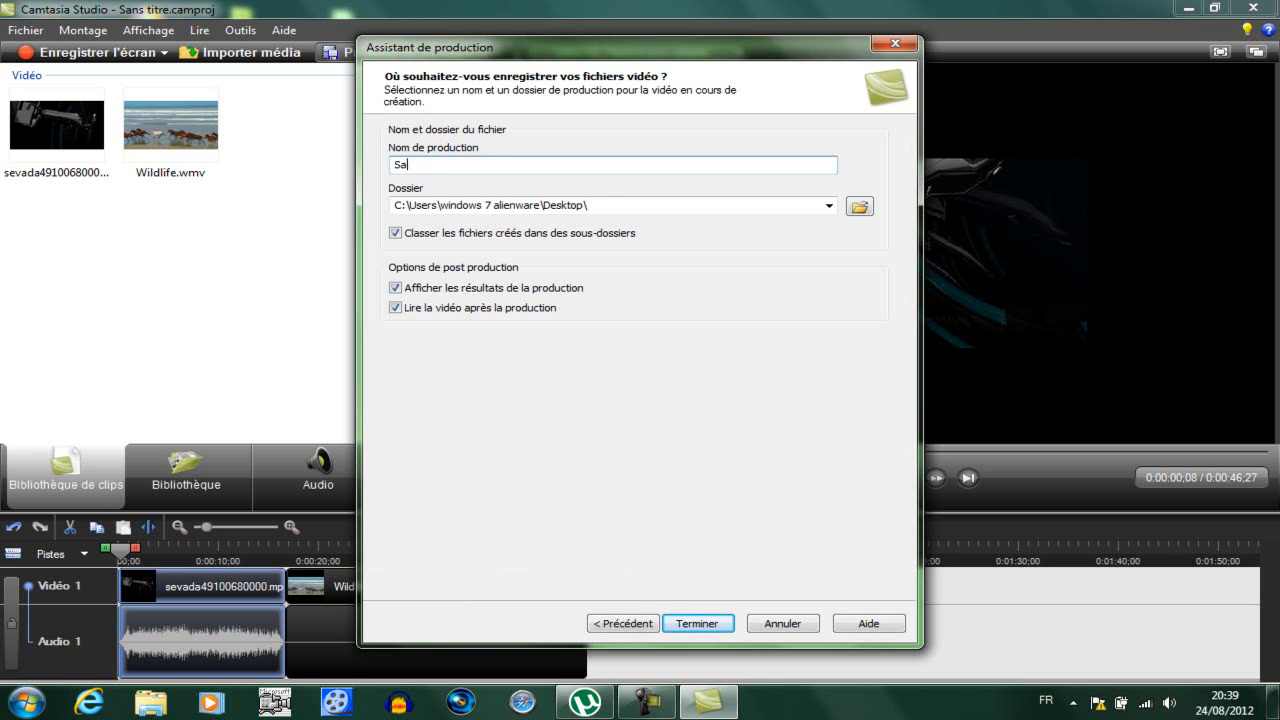
{"action": "type", "text": "test video"}
{"action": "left_click", "coordinate": [395, 307]}
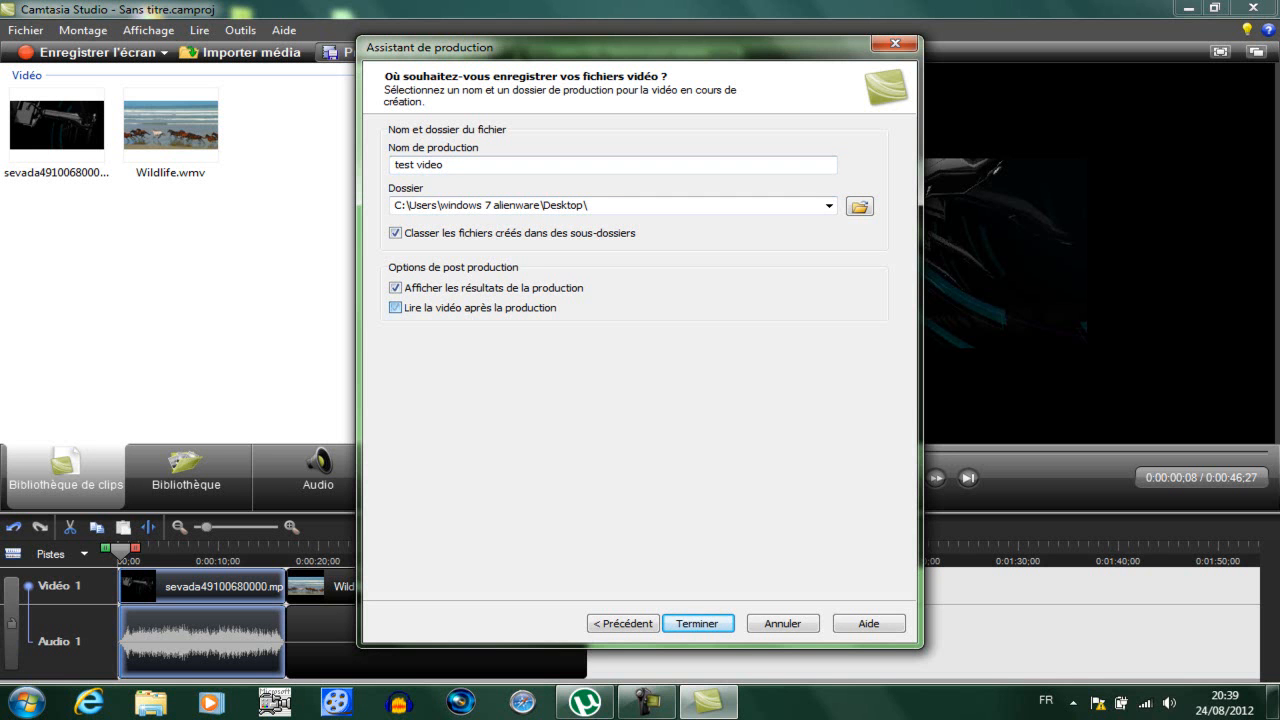
{"action": "key", "text": "Return"}
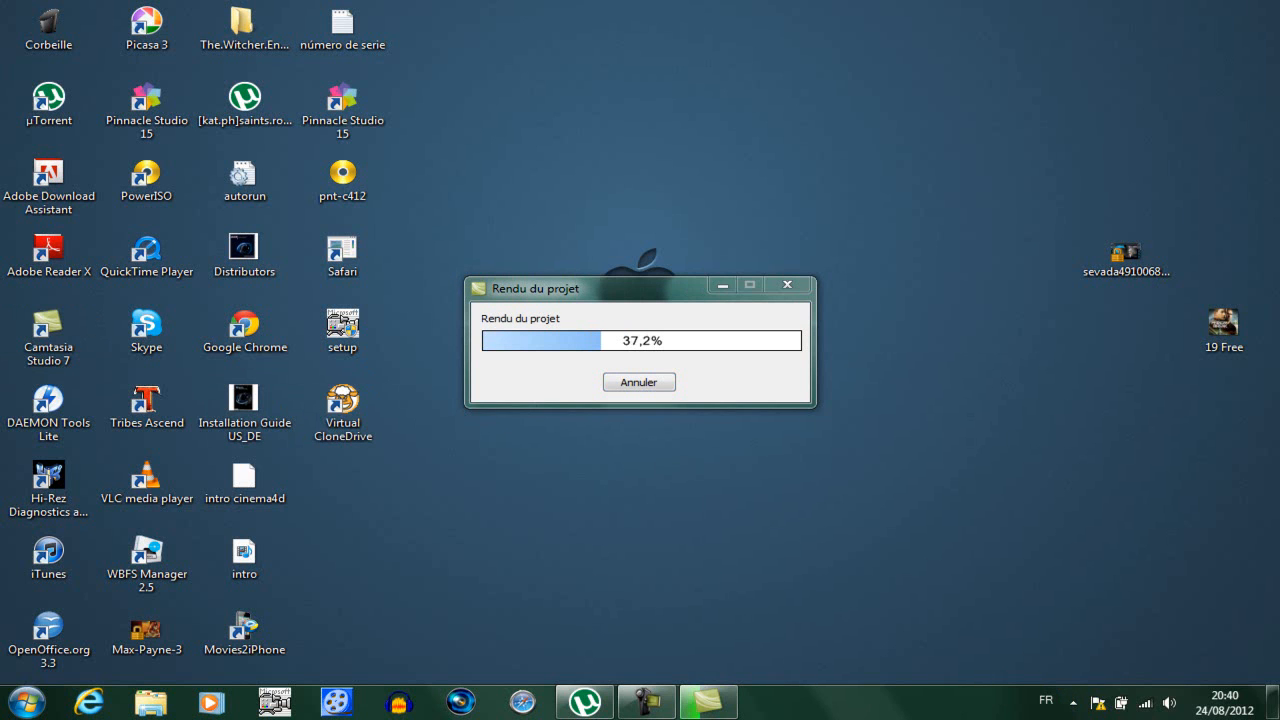
{"action": "left_click", "coordinate": [620, 289]}
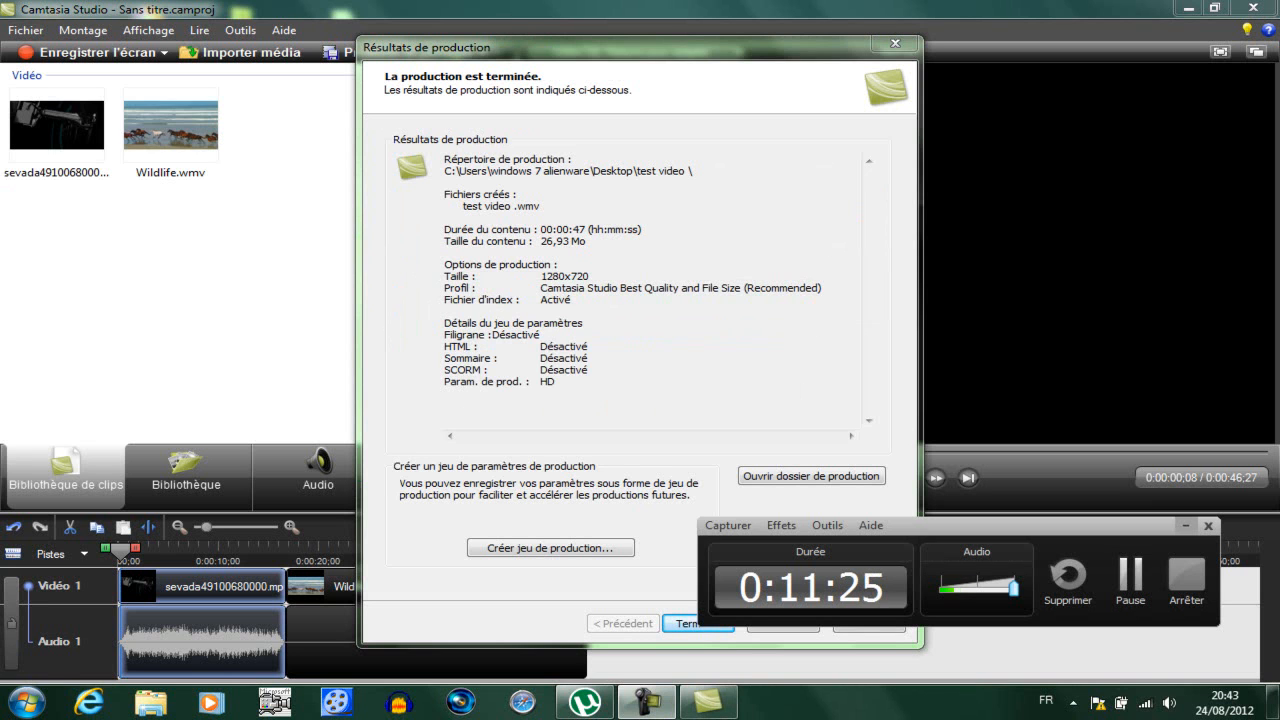
Clear the recorder window away and examine the duration and content size in the production results
{"action": "left_click", "coordinate": [1186, 526]}
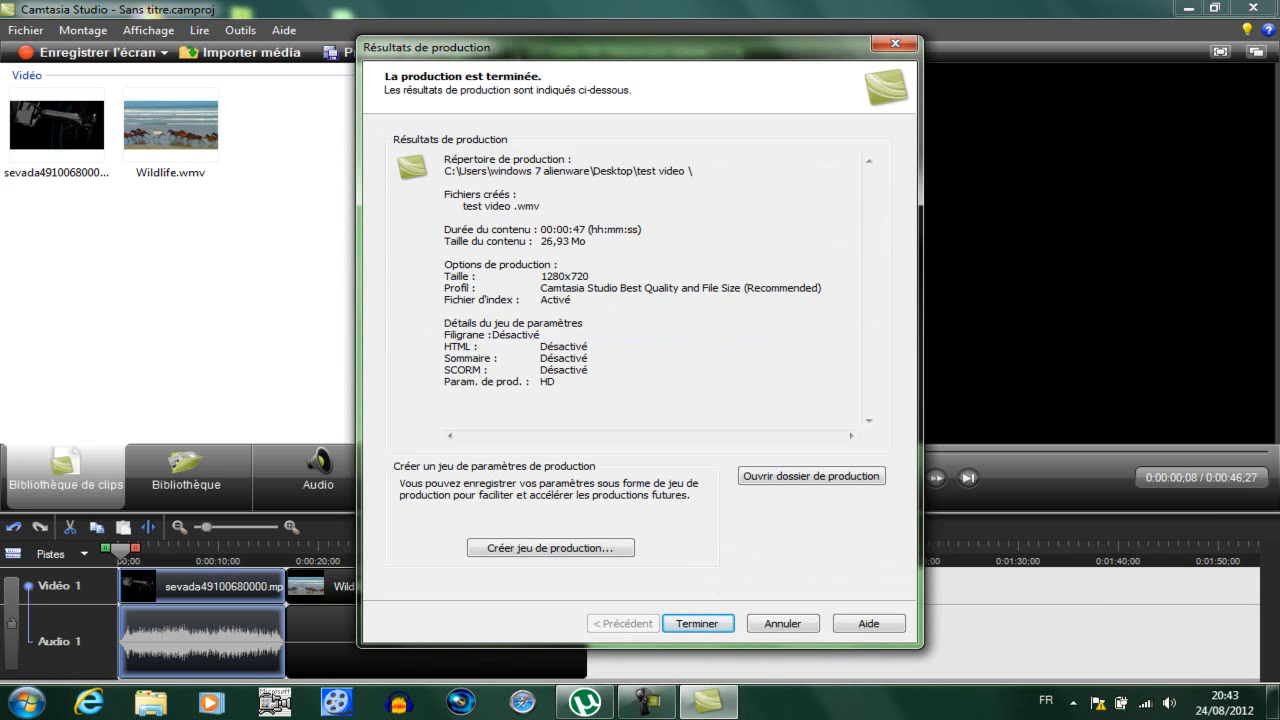
{"action": "left_click_drag", "start_coordinate": [444, 229], "coordinate": [445, 252]}
{"action": "left_click", "coordinate": [445, 252]}
{"action": "double_click", "coordinate": [552, 241]}
{"action": "left_click", "coordinate": [552, 241]}
Finish the production wizard and close Camtasia Studio without saving the project
{"action": "left_click", "coordinate": [697, 623]}
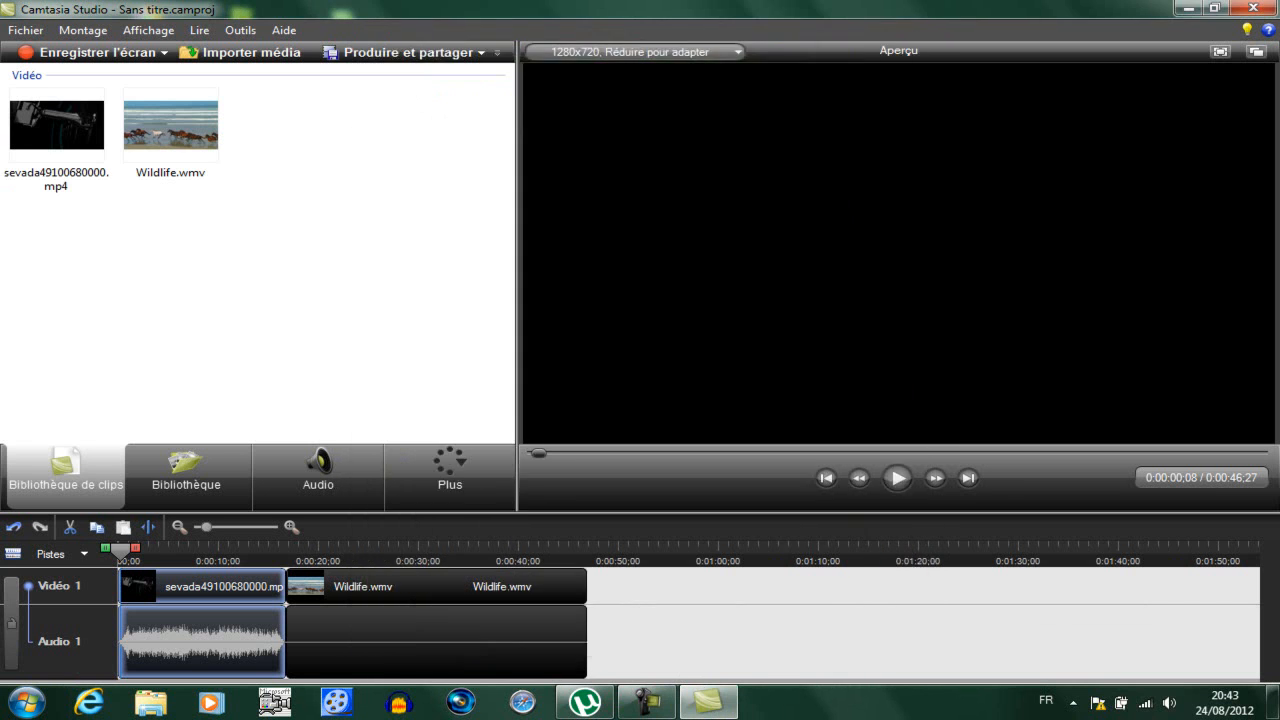
{"action": "left_click", "coordinate": [1253, 7]}
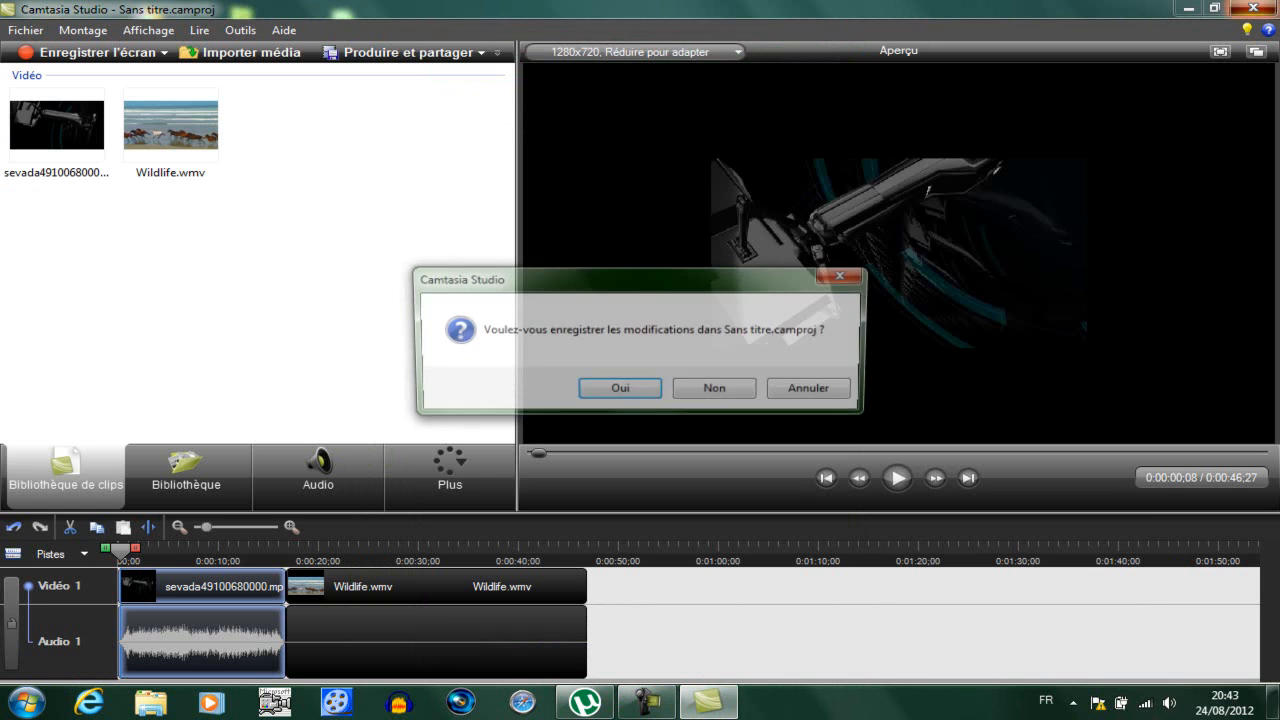
{"action": "left_click", "coordinate": [717, 390]}
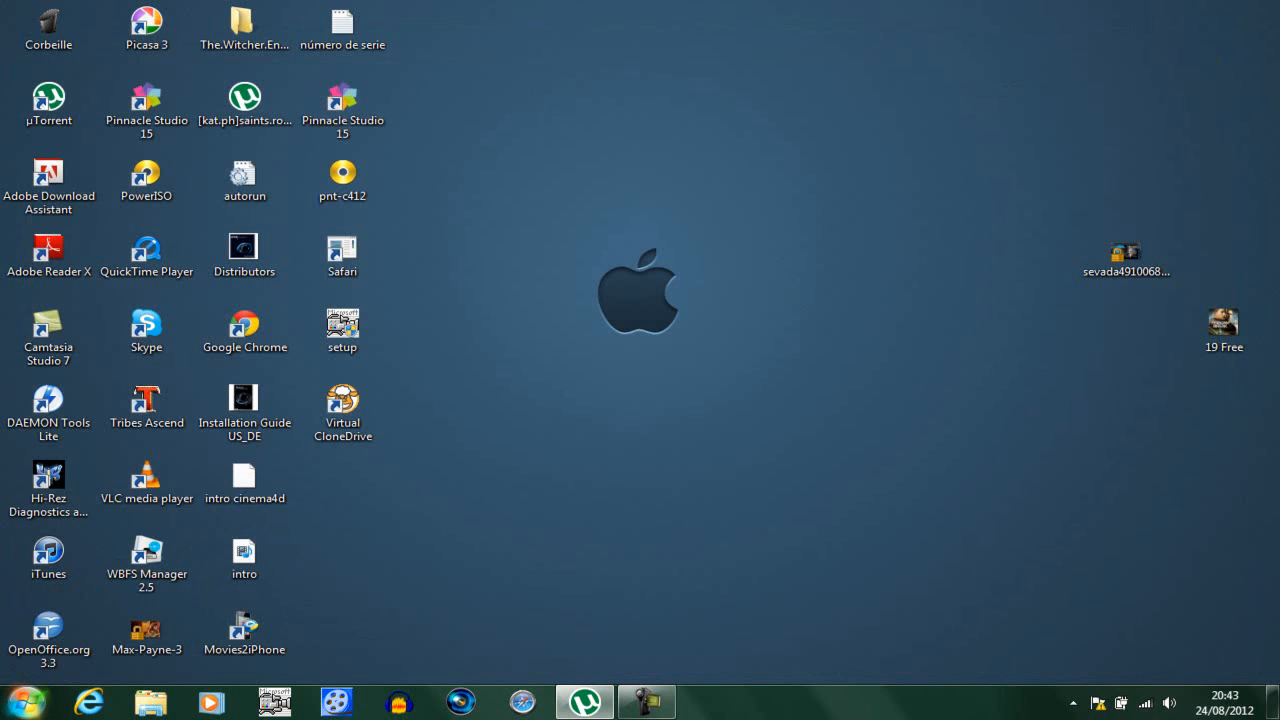
Open the user's personal folder in Windows Explorer and go to the Camtasia Studio folder in the Documents library
{"action": "key", "text": "super"}
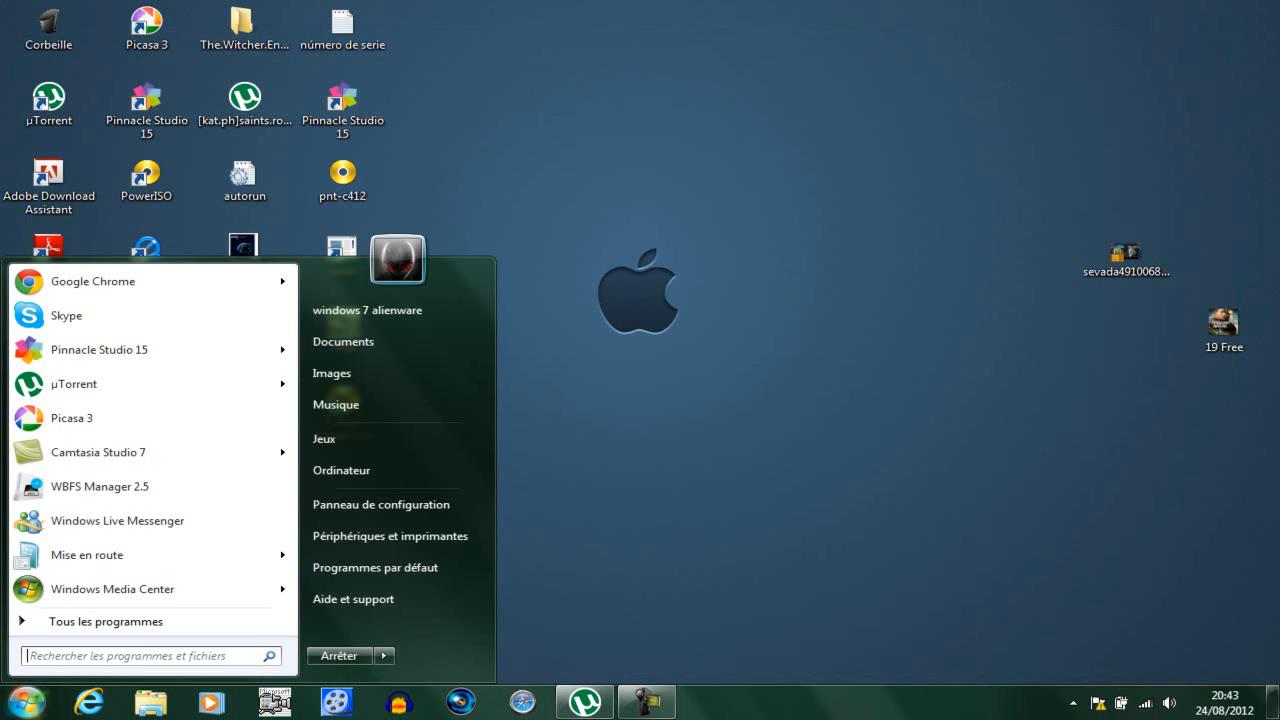
{"action": "key", "text": "Up"}
{"action": "key", "text": "Up"}
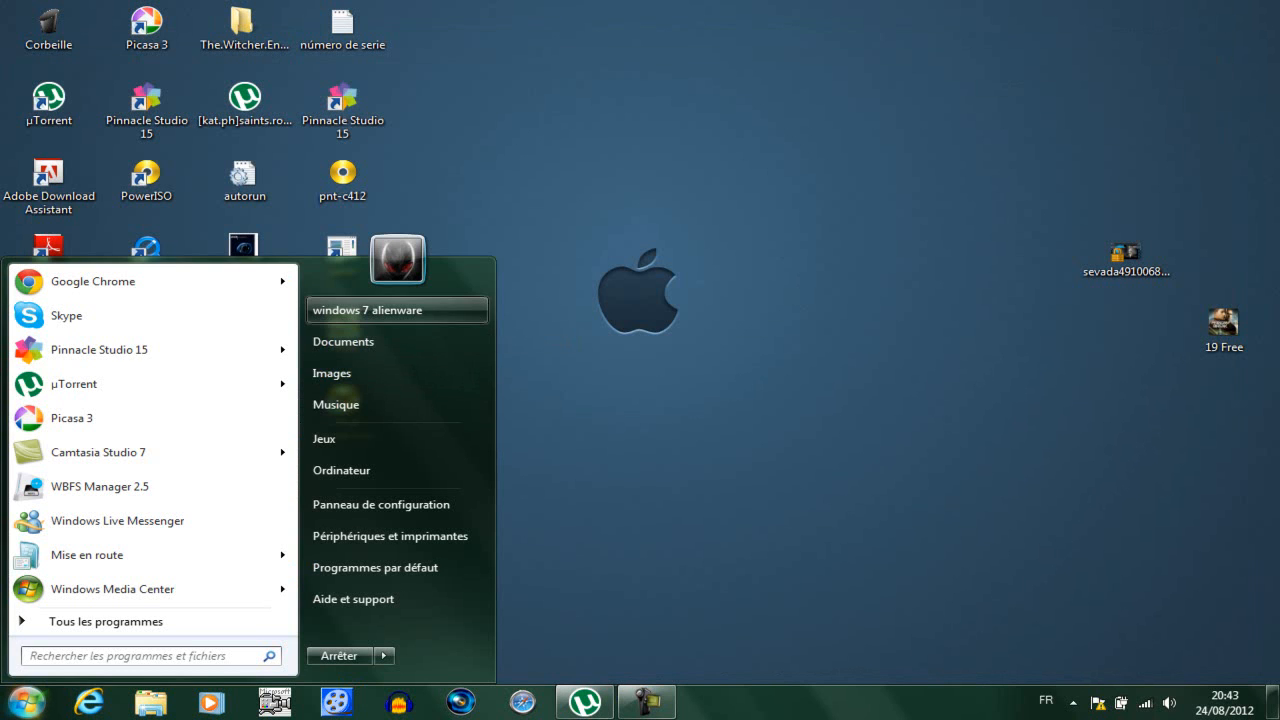
{"action": "key", "text": "Return"}
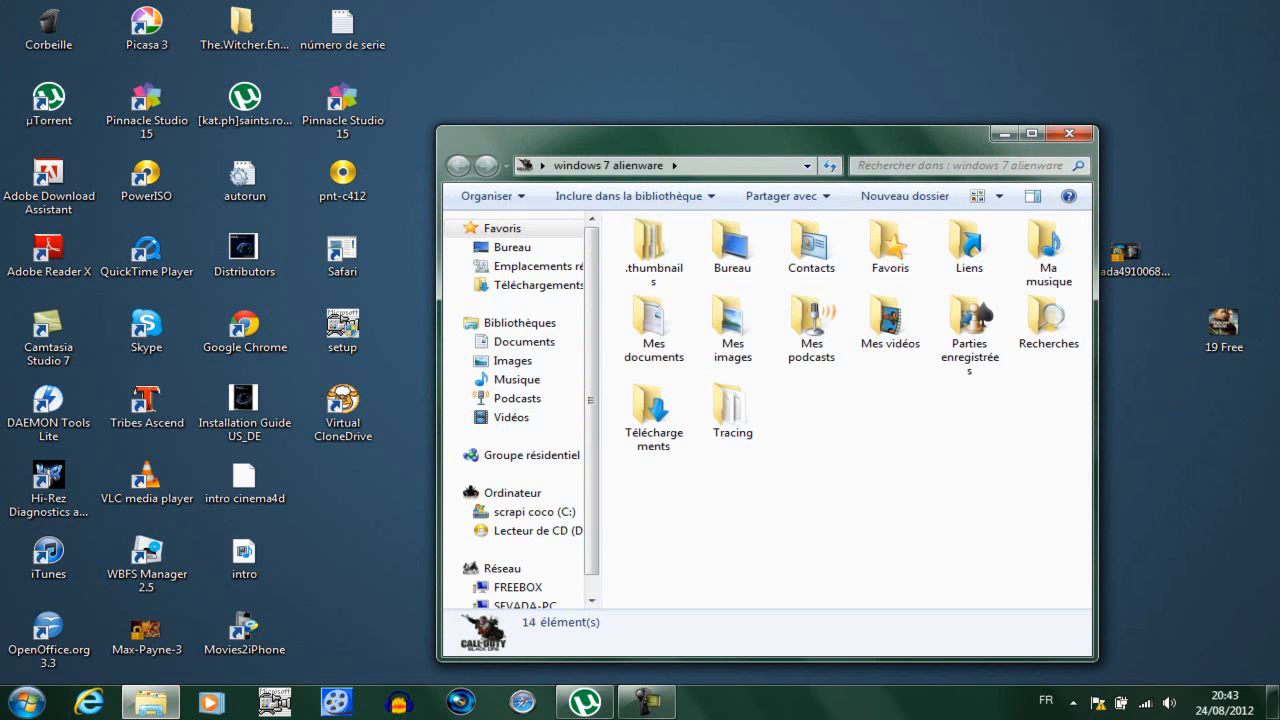
{"action": "left_click_drag", "start_coordinate": [592, 528], "coordinate": [592, 548]}
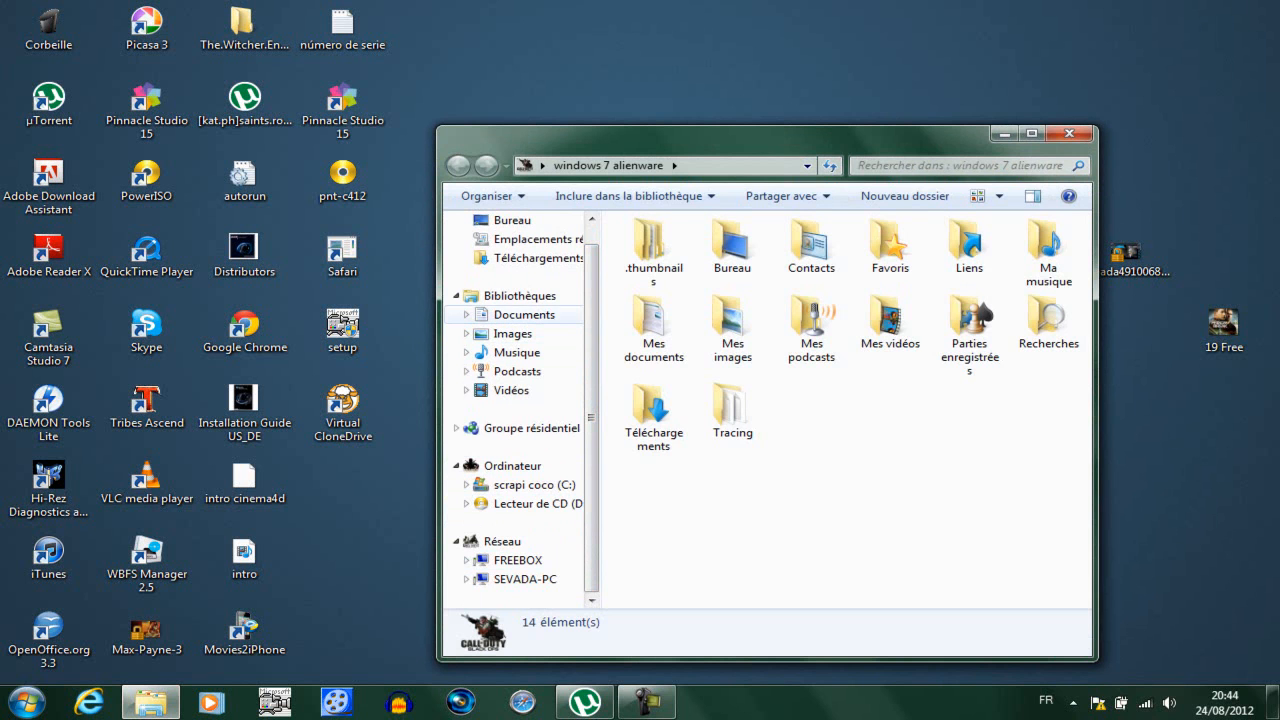
{"action": "left_click", "coordinate": [524, 314]}
{"action": "double_click", "coordinate": [716, 288]}
{"action": "left_click", "coordinate": [716, 288]}
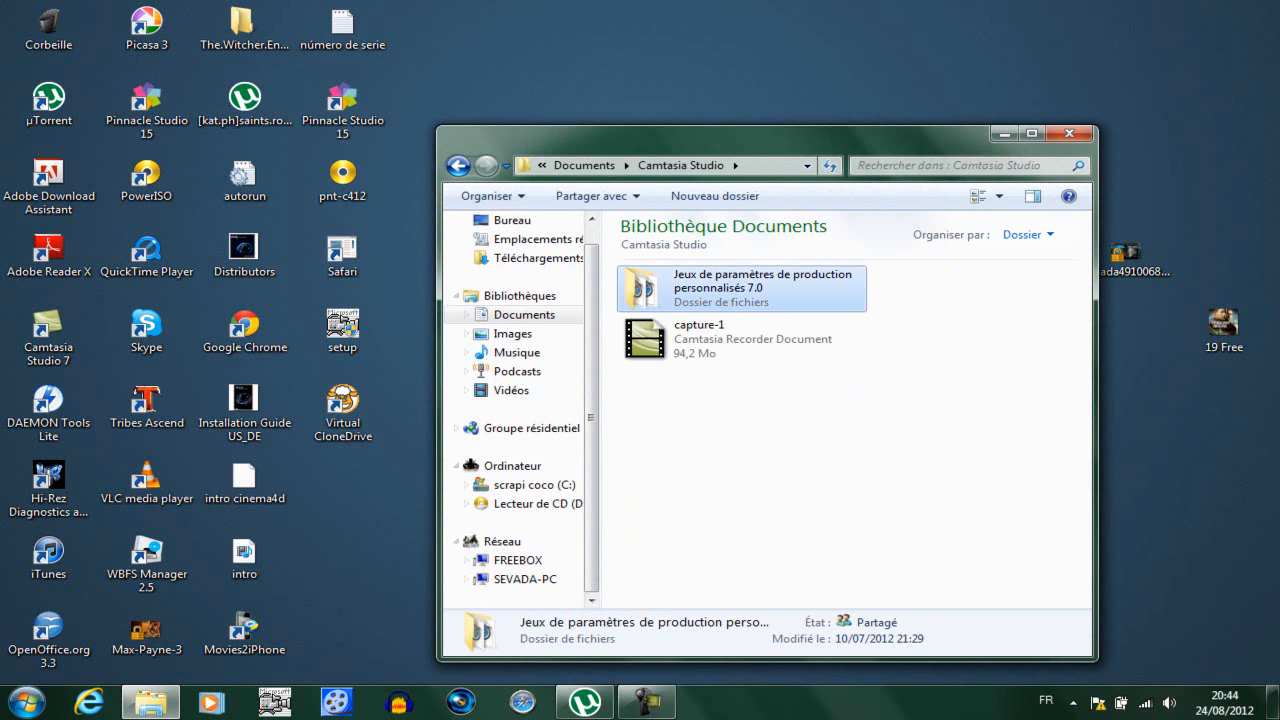
{"action": "left_click_drag", "start_coordinate": [640, 288], "coordinate": [342, 255]}
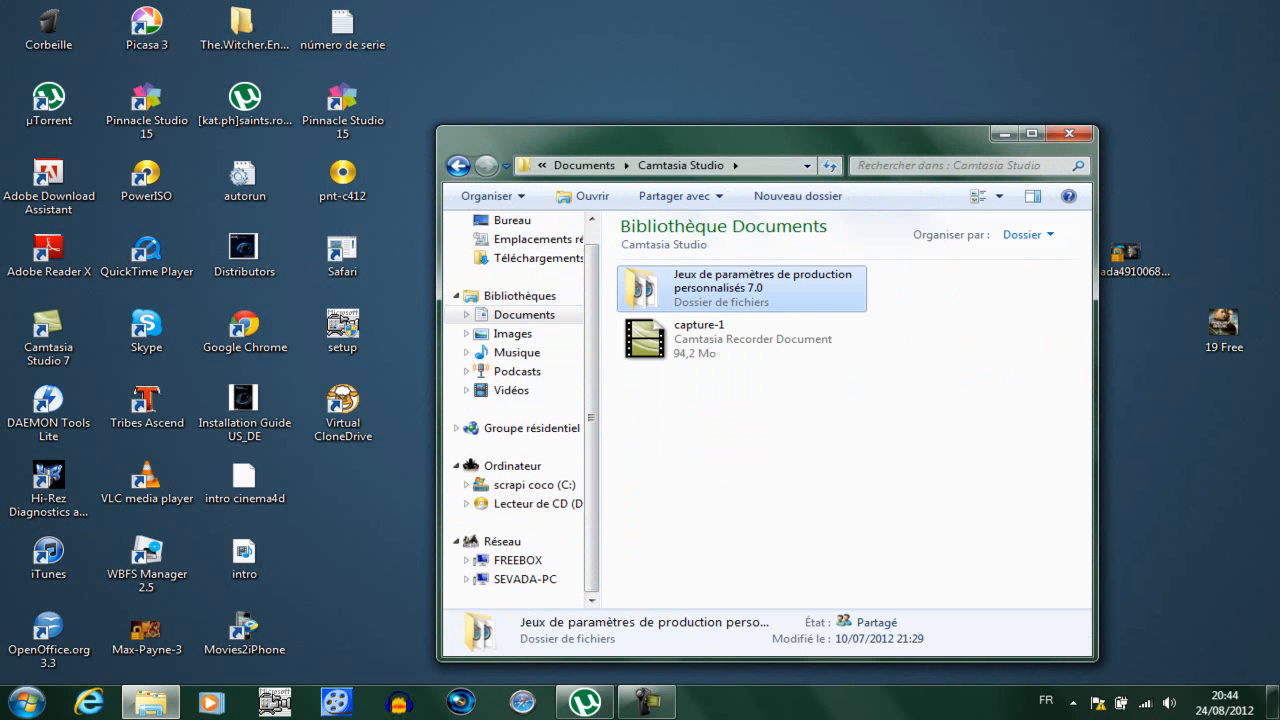
Look through the Images, Musique, Podcasts and Vidéos libraries, including the Échantillons de vidéos folder, and close the Explorer window
{"action": "left_click", "coordinate": [519, 295]}
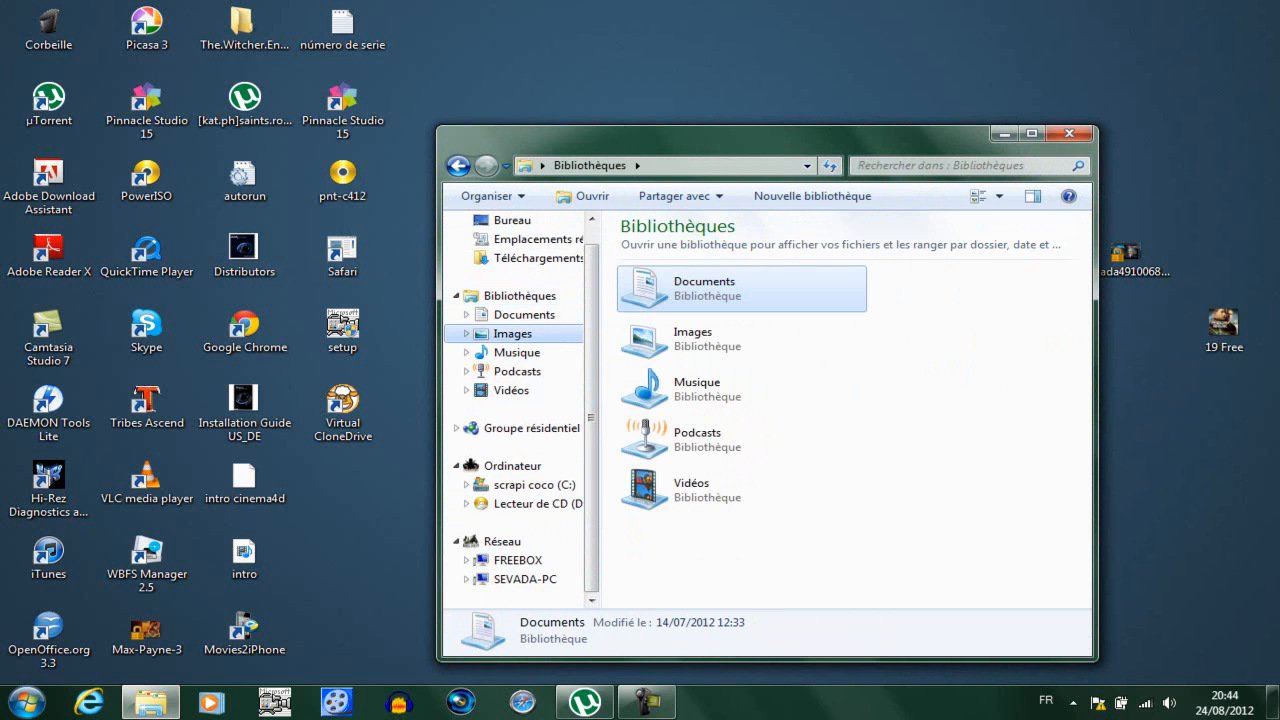
{"action": "left_click", "coordinate": [512, 333]}
{"action": "left_click", "coordinate": [516, 352]}
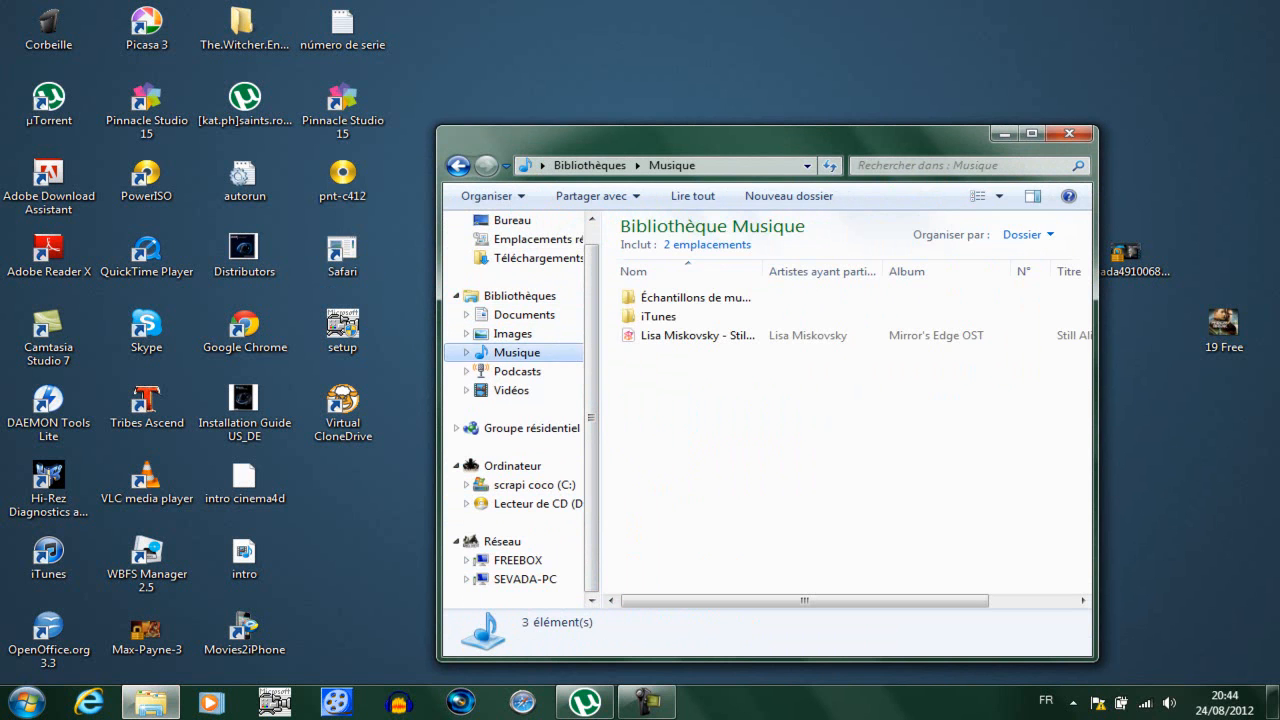
{"action": "left_click", "coordinate": [517, 371]}
{"action": "left_click", "coordinate": [511, 390]}
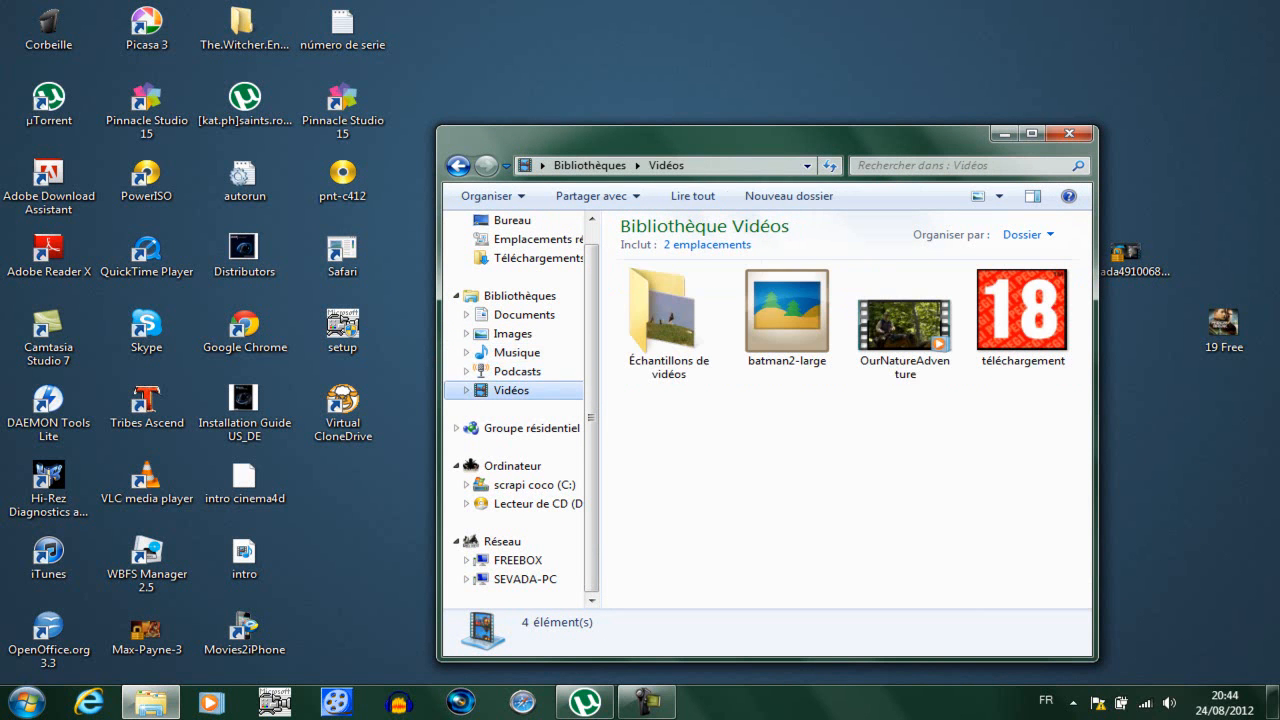
{"action": "double_click", "coordinate": [657, 315]}
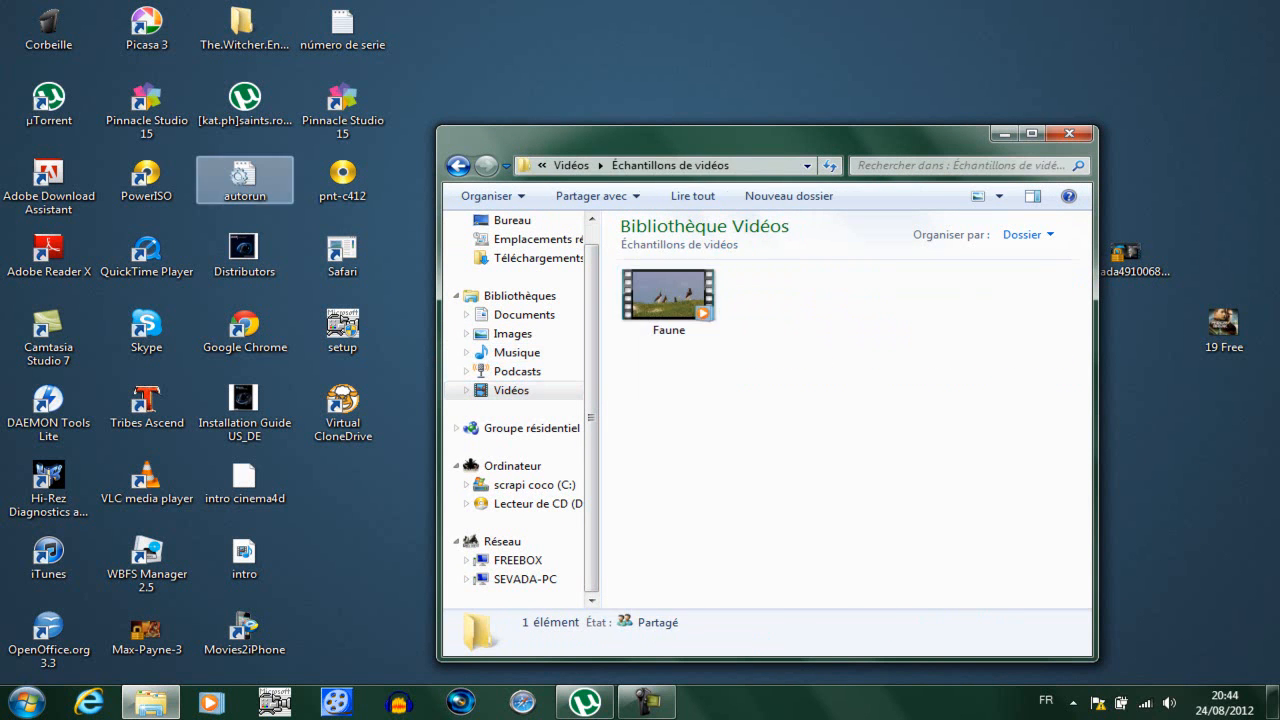
{"action": "left_click", "coordinate": [457, 165]}
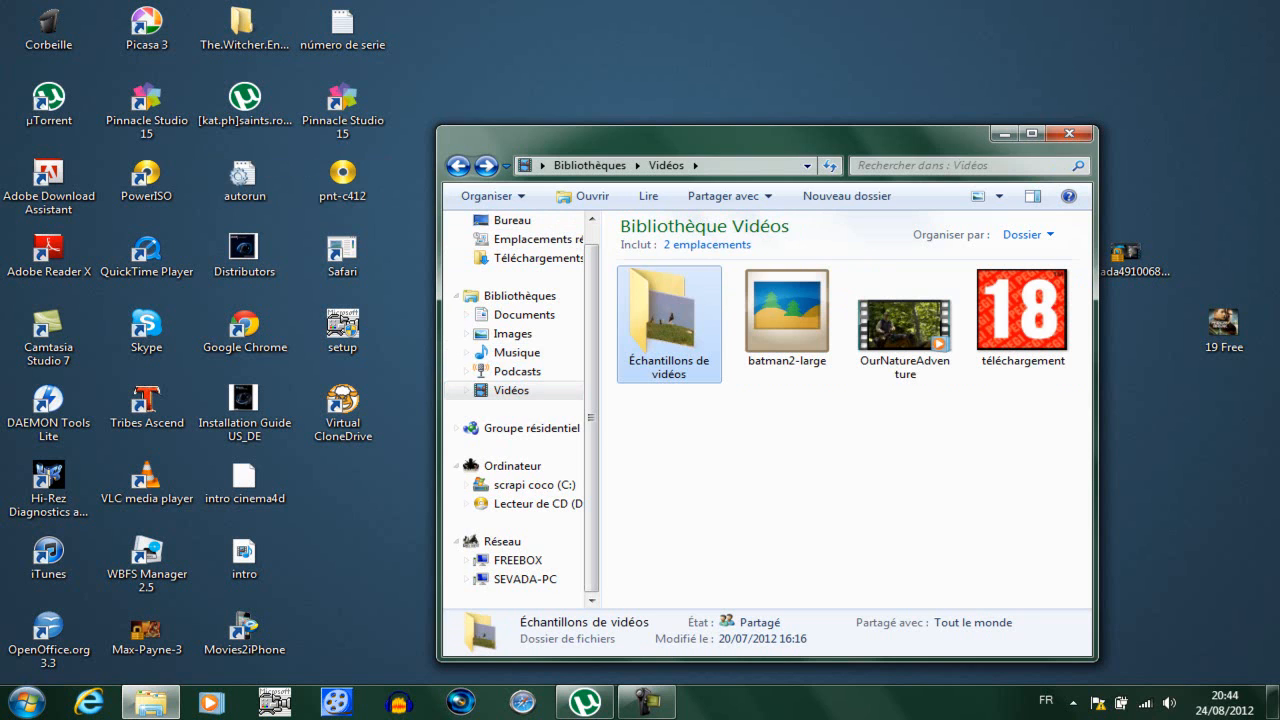
{"action": "left_click", "coordinate": [1069, 133]}
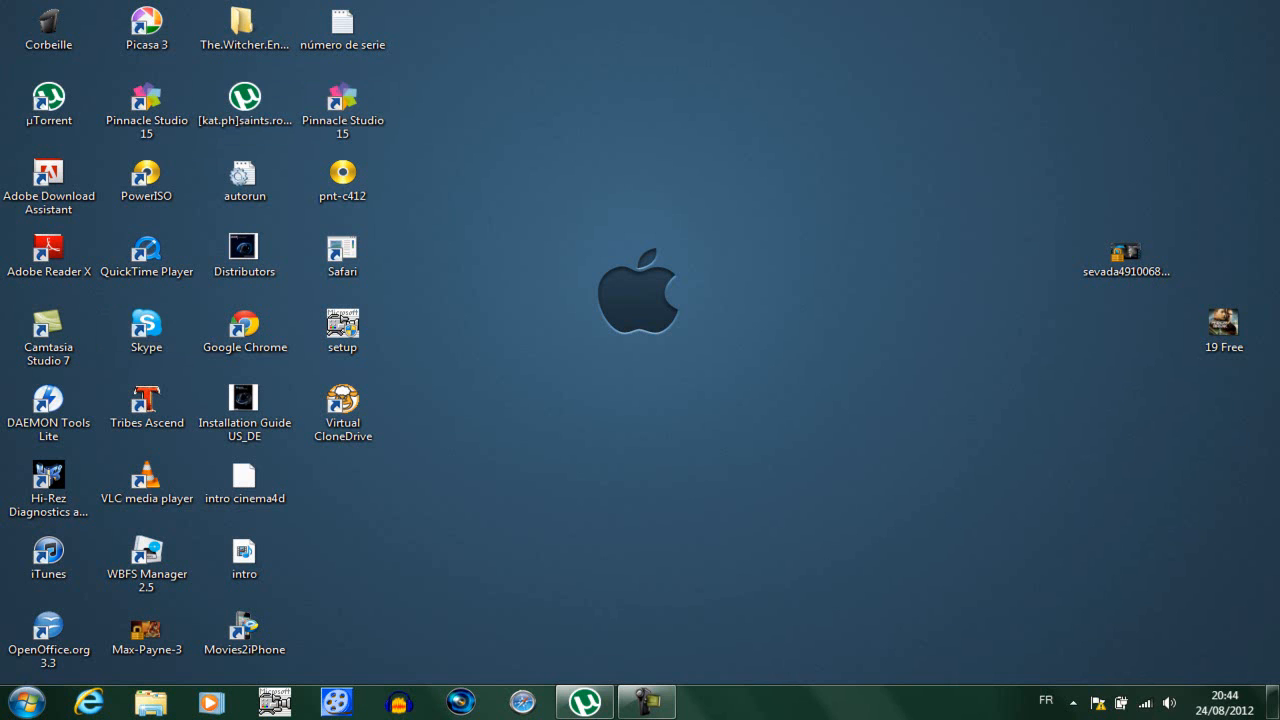
{"action": "left_click", "coordinate": [646, 701]}
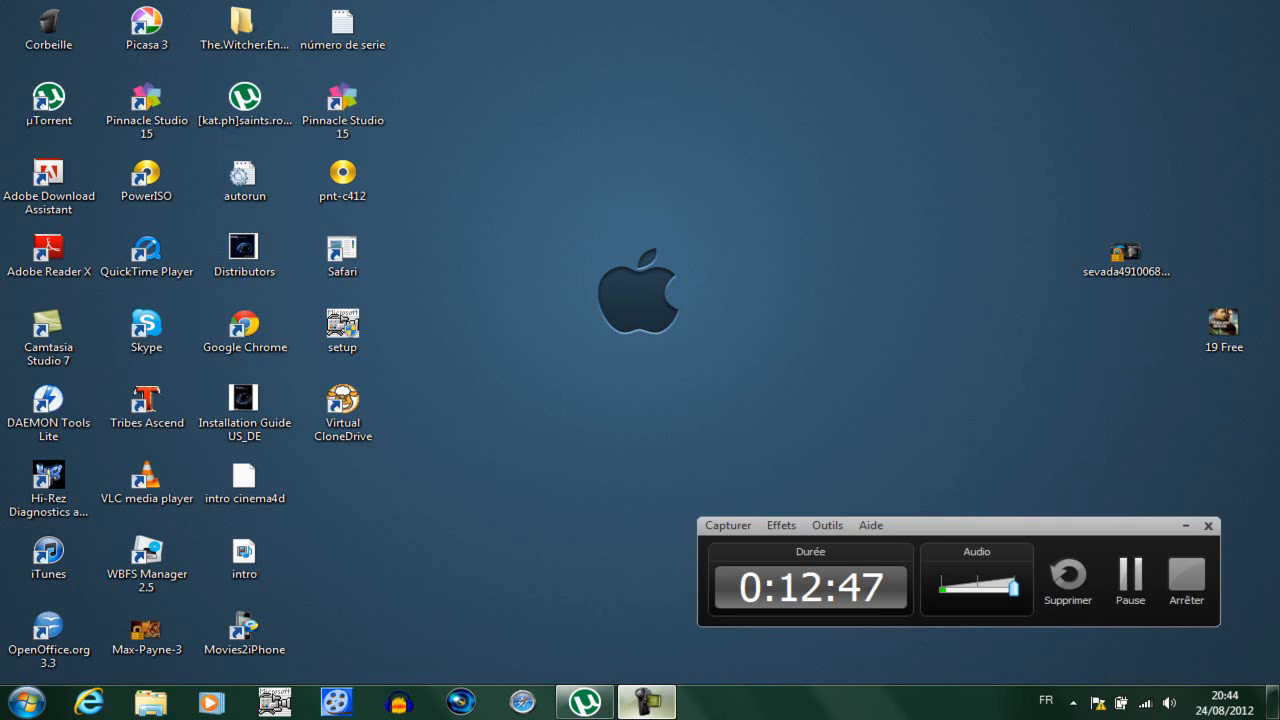
{"action": "left_click", "coordinate": [646, 701]}
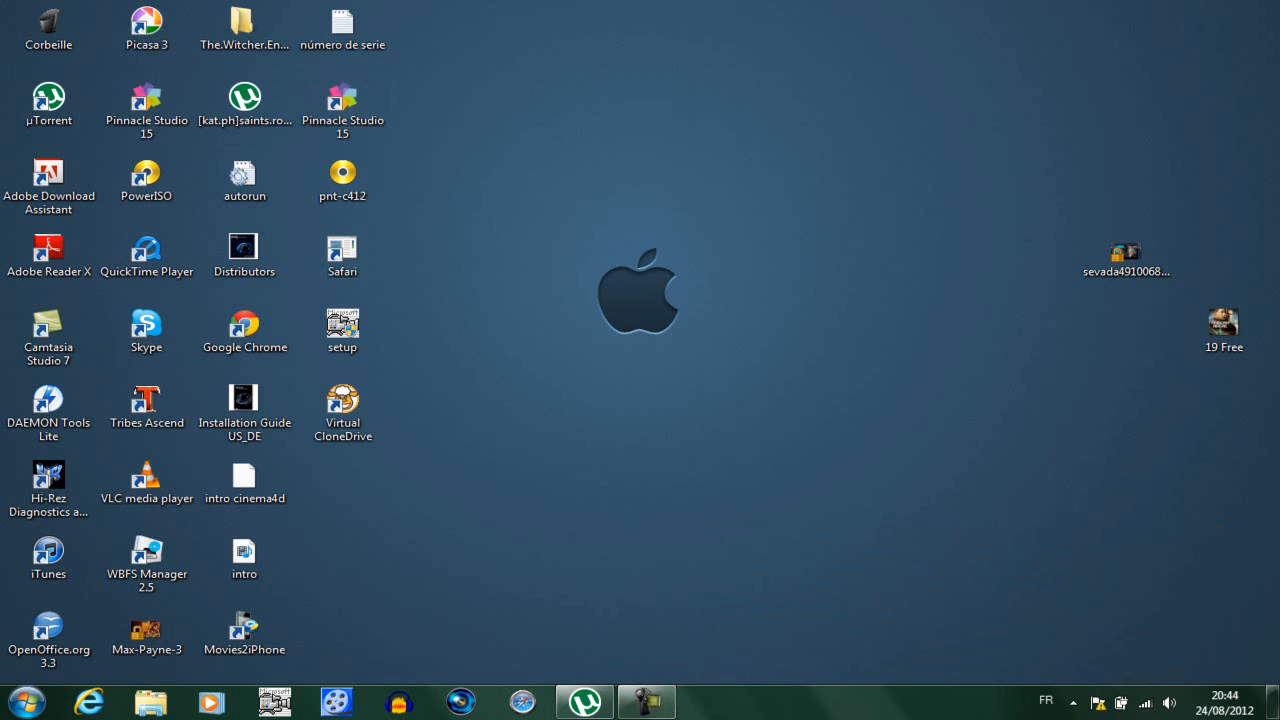
{"action": "key", "text": "super"}
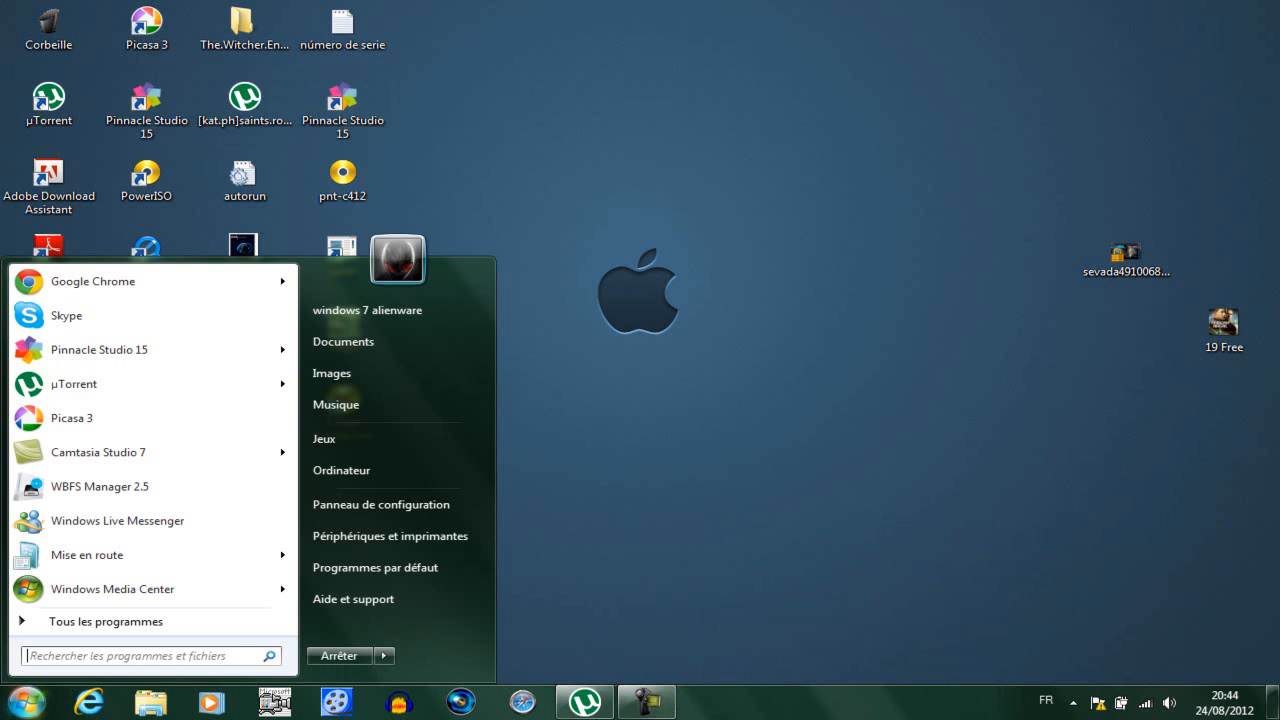
{"action": "key", "text": "super"}
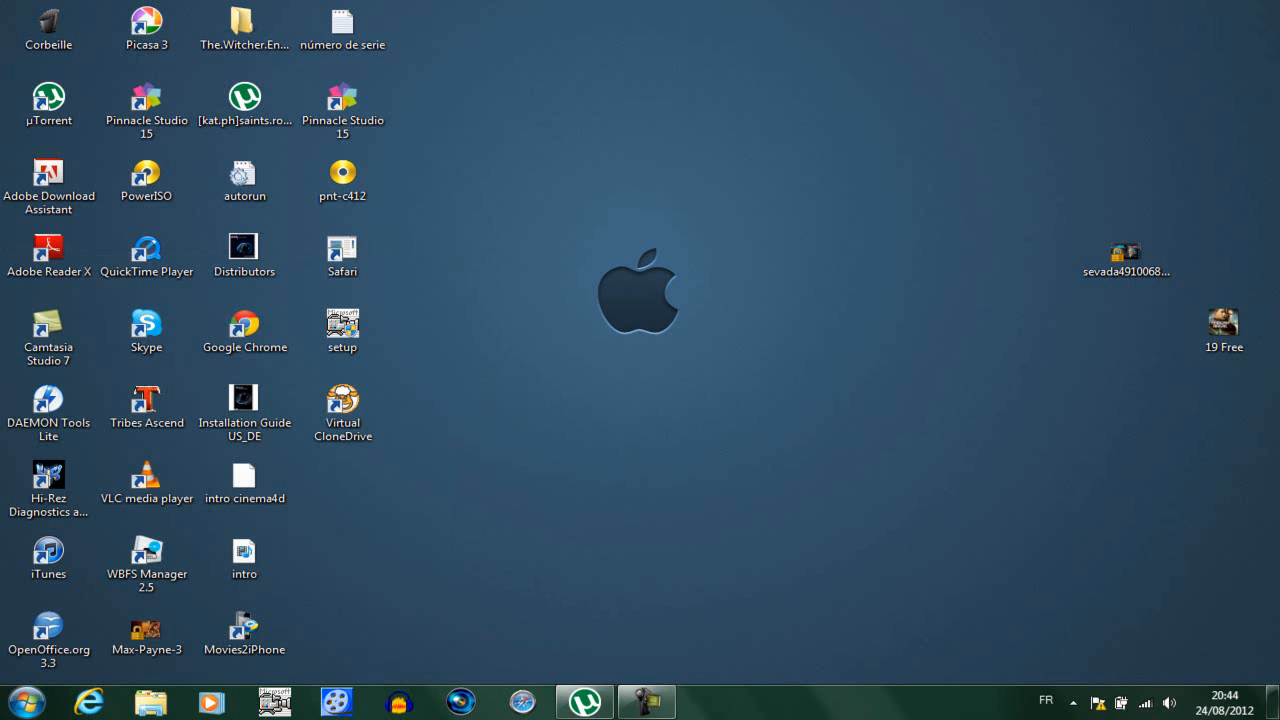